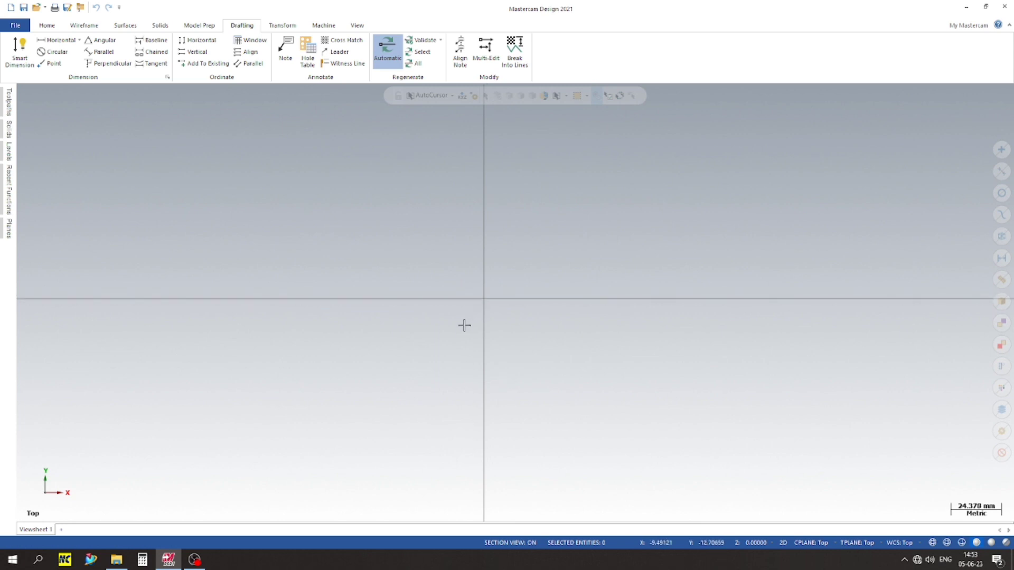
Draw a base-point rectangle about 94.5 by 20 mm with its lower-left corner at the origin.
click(73, 27)
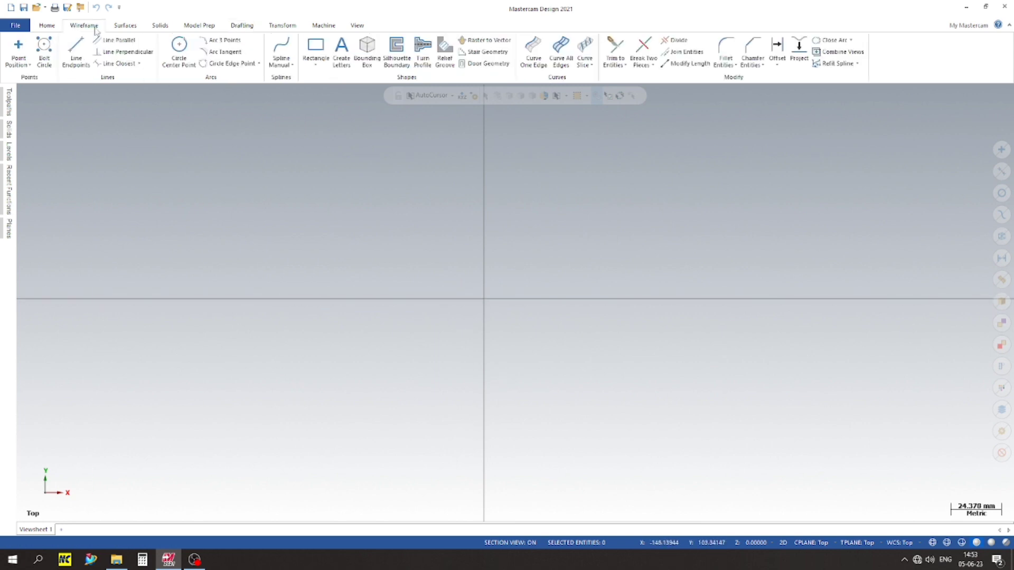
click(316, 62)
click(328, 87)
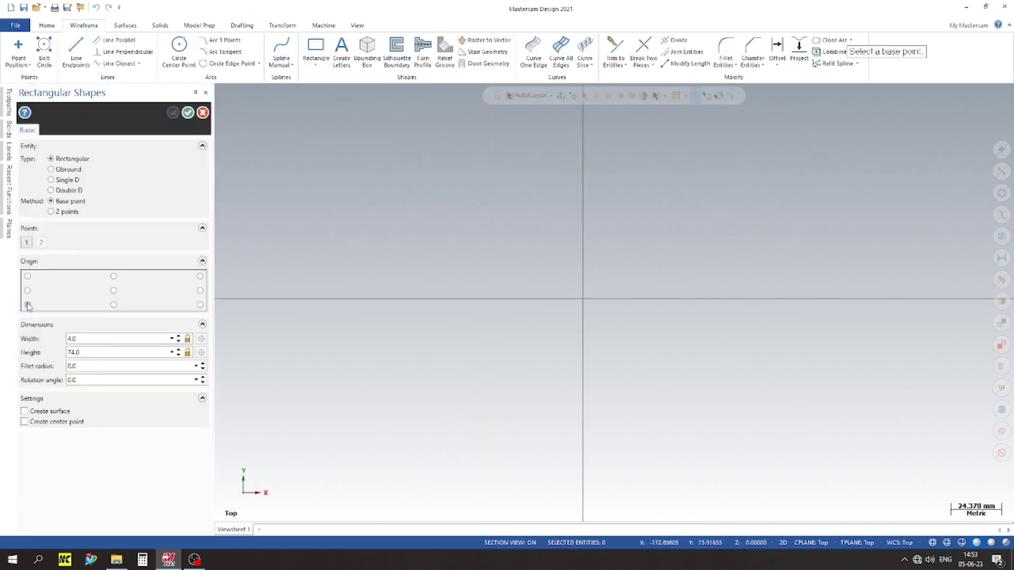
click(27, 306)
click(584, 299)
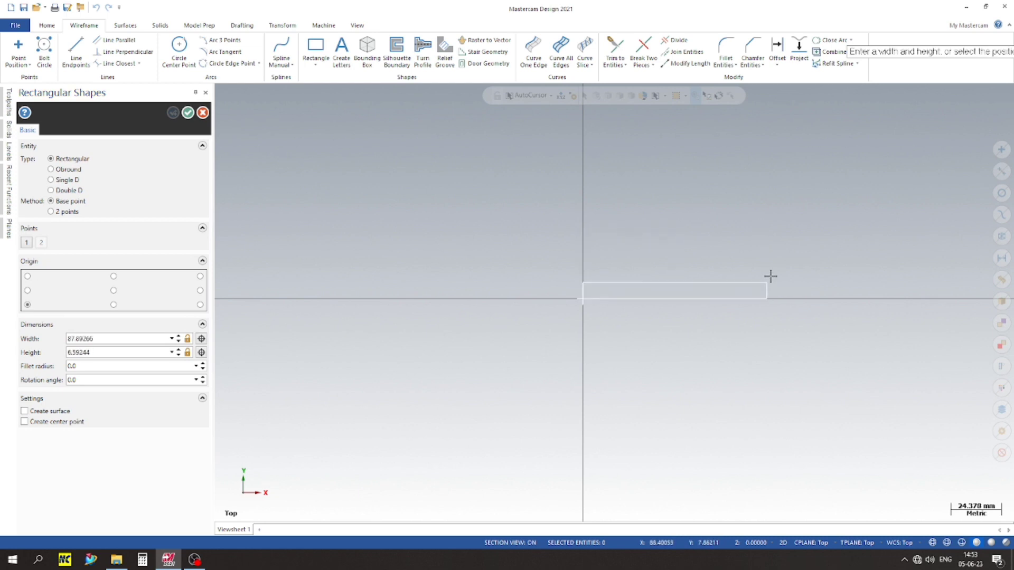
click(780, 256)
Set the rectangle's height to 17.5 mm and its width to 65 mm, and finish the shape.
double_click(98, 355)
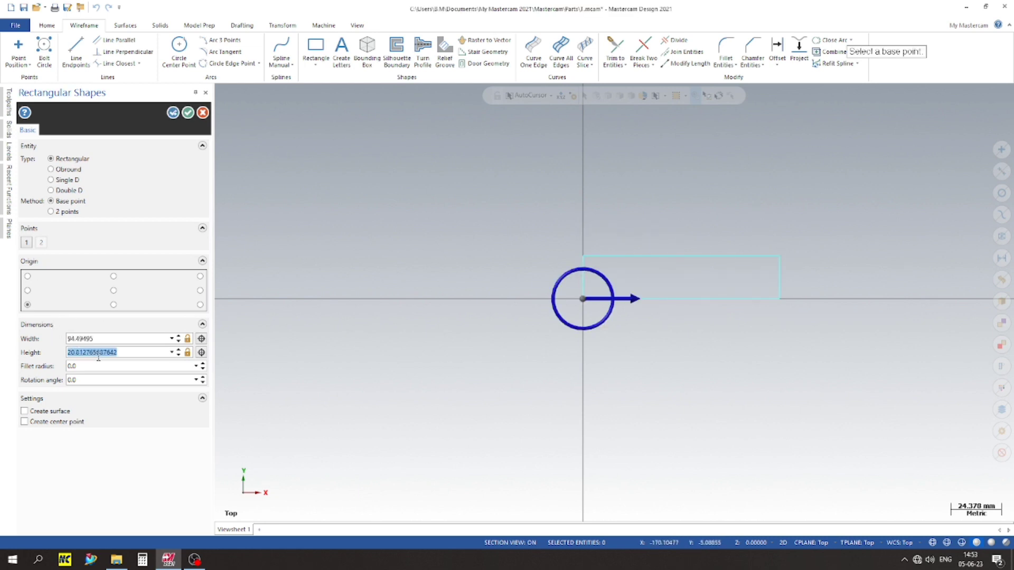
text(3)
double_click(118, 338)
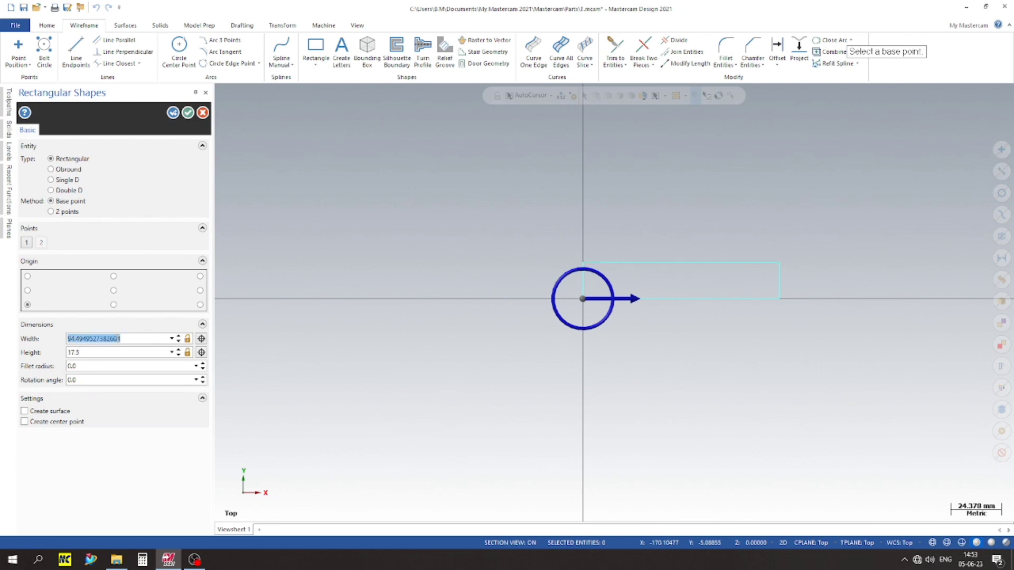
text(65)
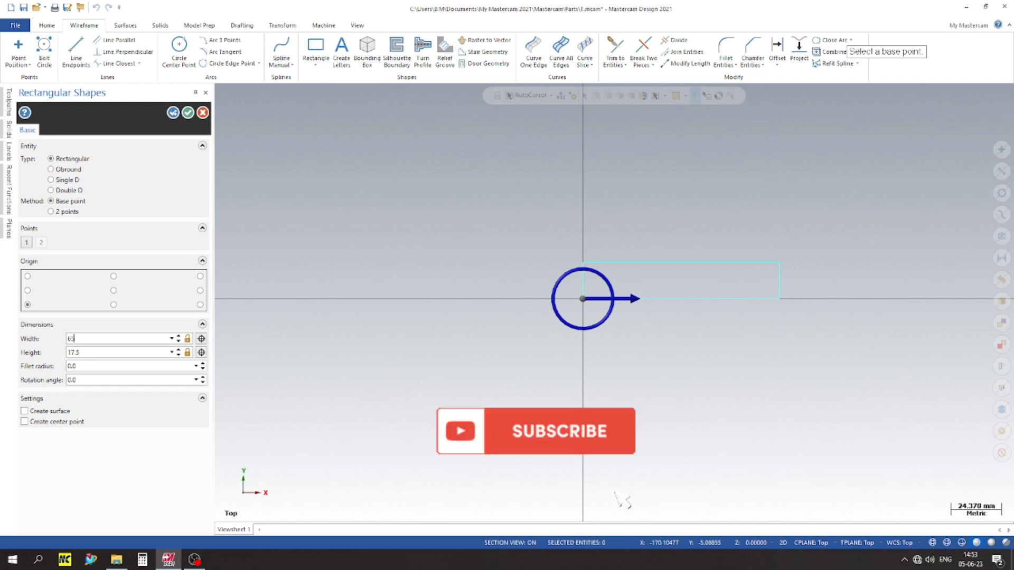
key(Return)
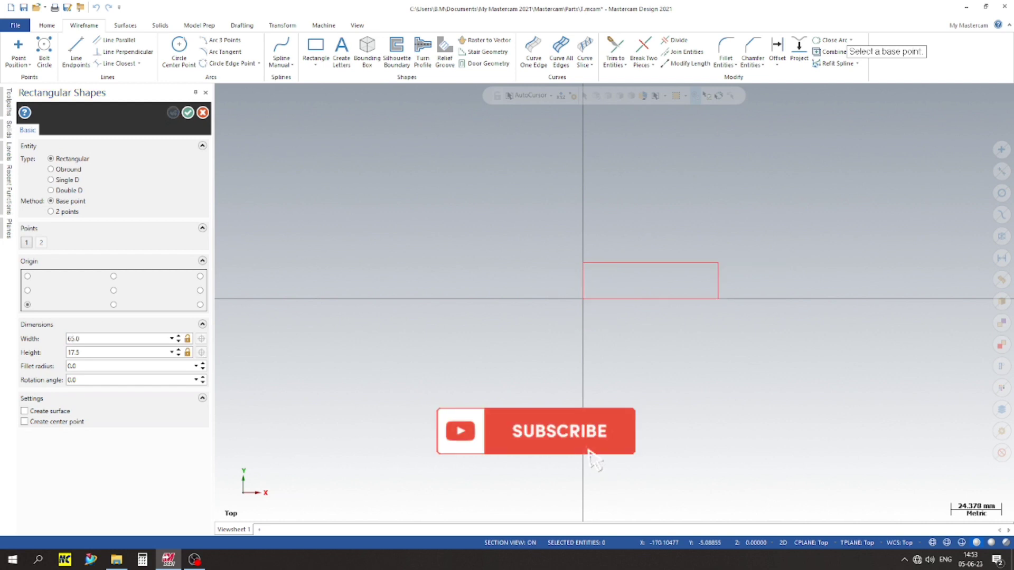
click(188, 112)
Chamfer the rectangle's upper-right corner using Distance and angle with 3 mm and 45 degrees.
scroll(559, 294, up, 2)
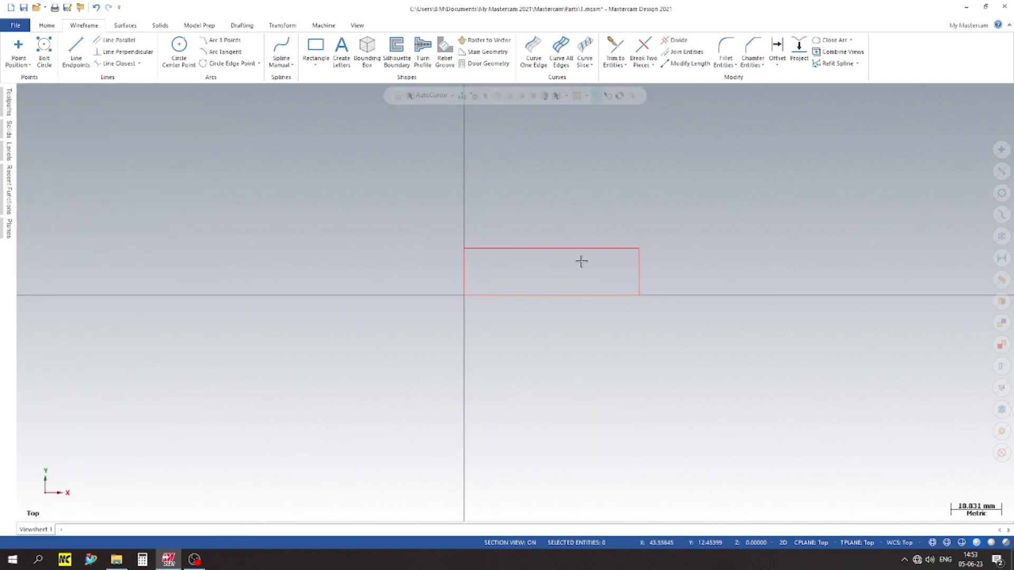
scroll(579, 260, up, 1)
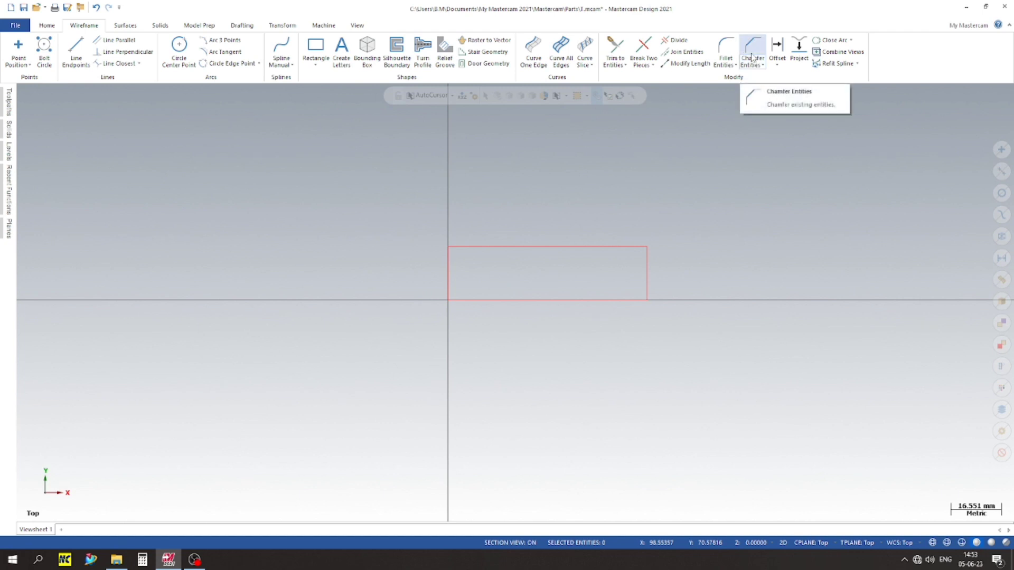
click(752, 57)
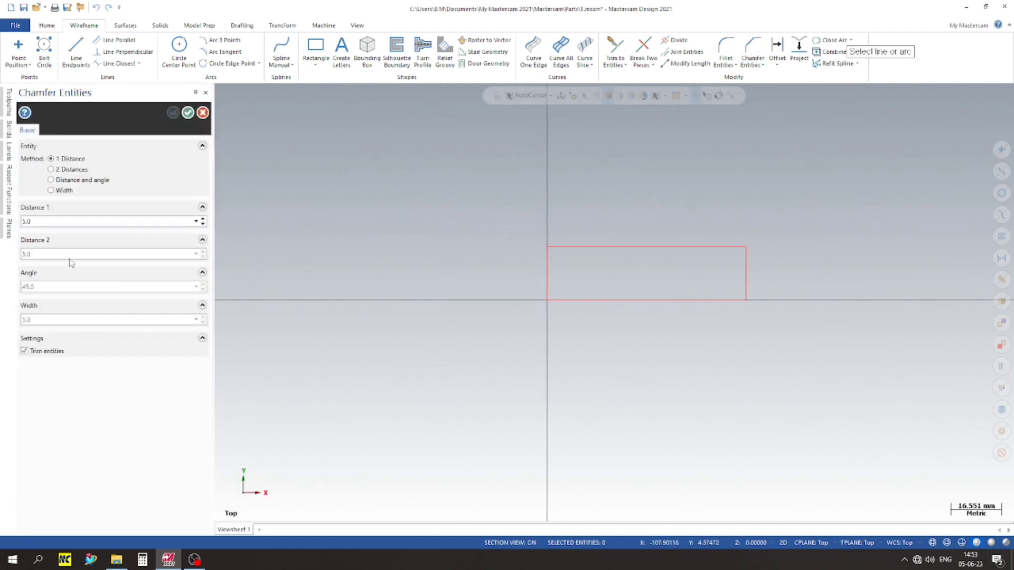
click(51, 180)
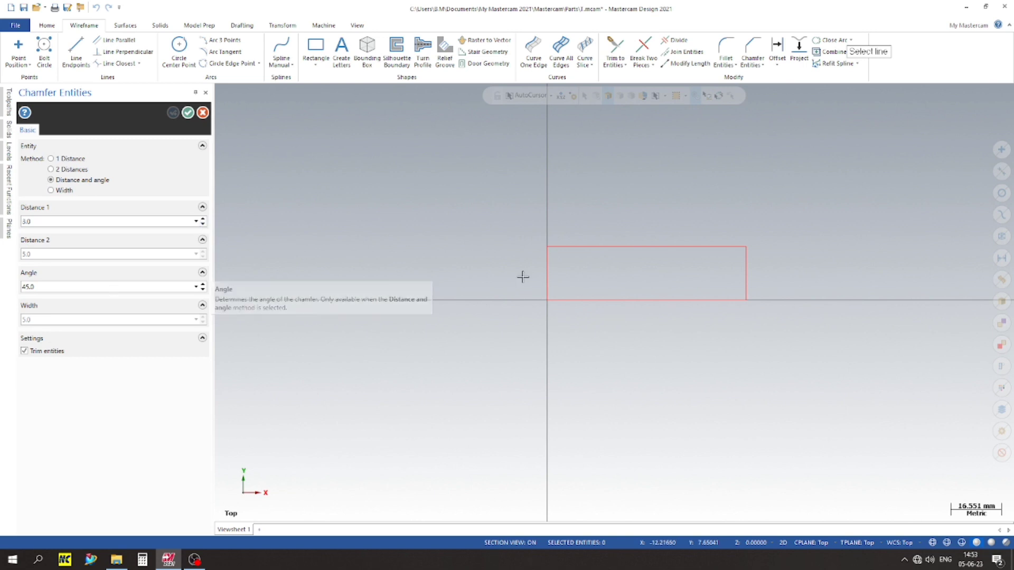
click(734, 247)
click(747, 265)
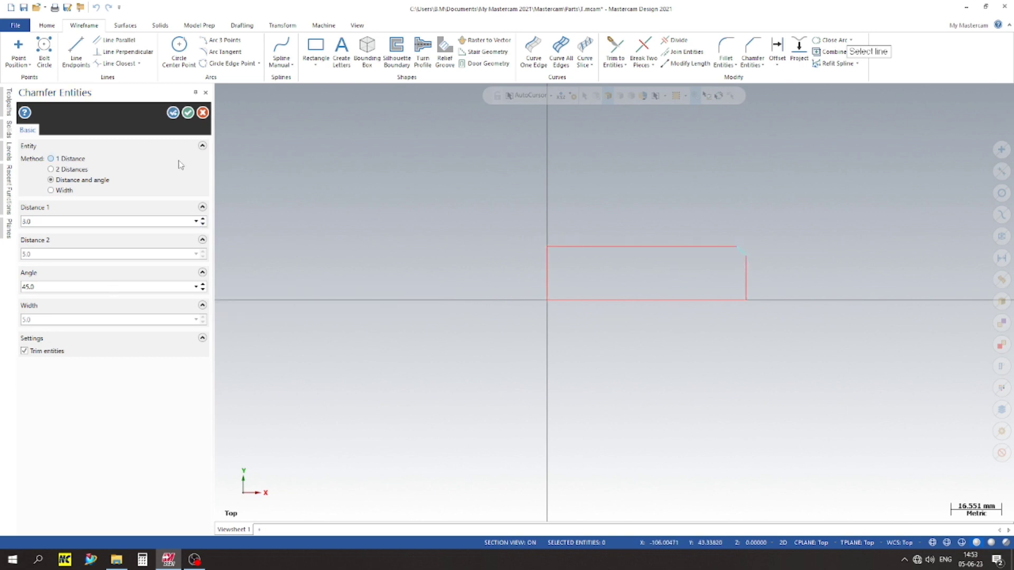
click(188, 113)
scroll(445, 272, up, 2)
scroll(515, 285, down, 2)
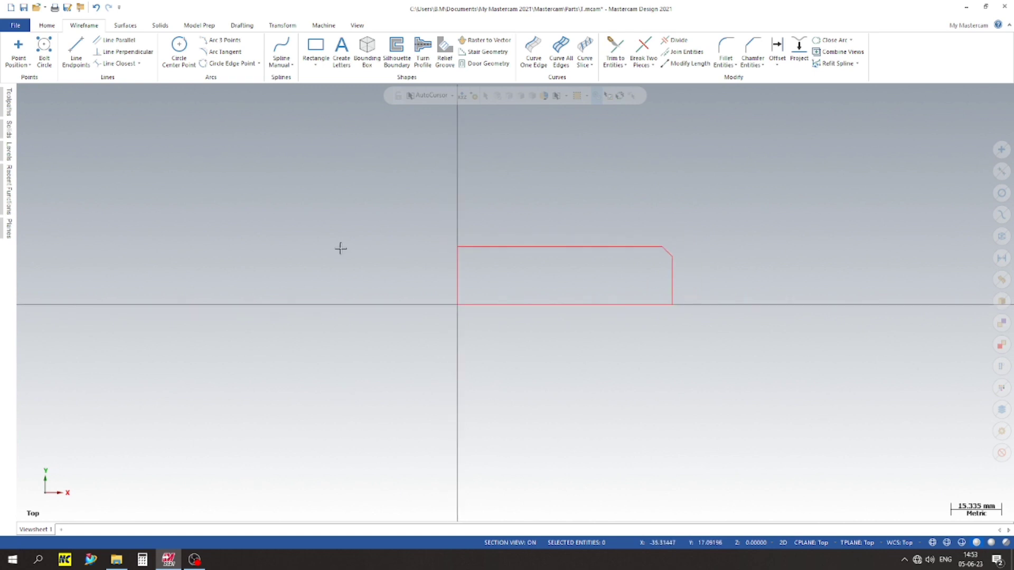
scroll(340, 247, down, 1)
scroll(526, 279, up, 1)
scroll(526, 279, down, 1)
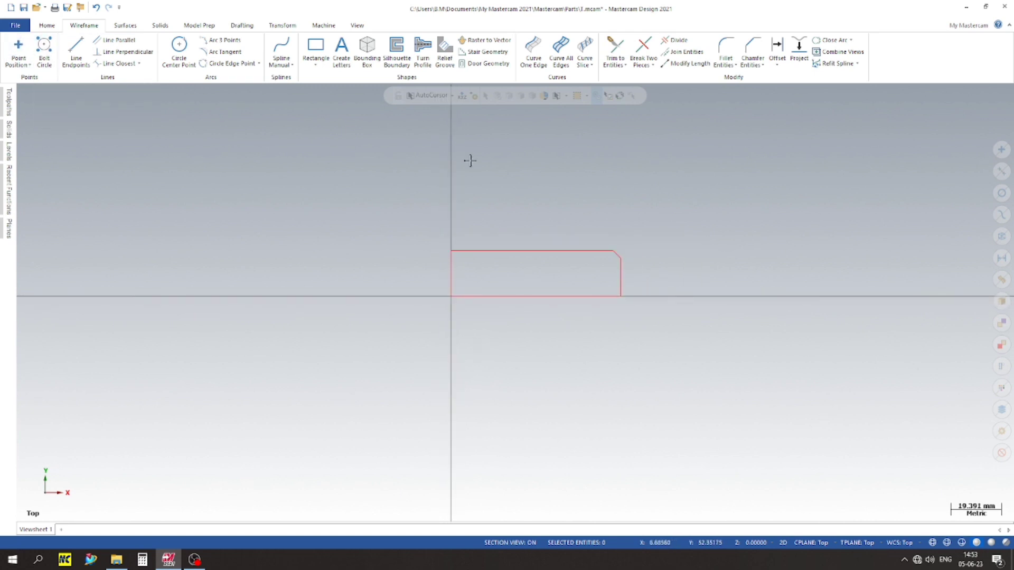
scroll(549, 233, up, 1)
scroll(633, 268, down, 1)
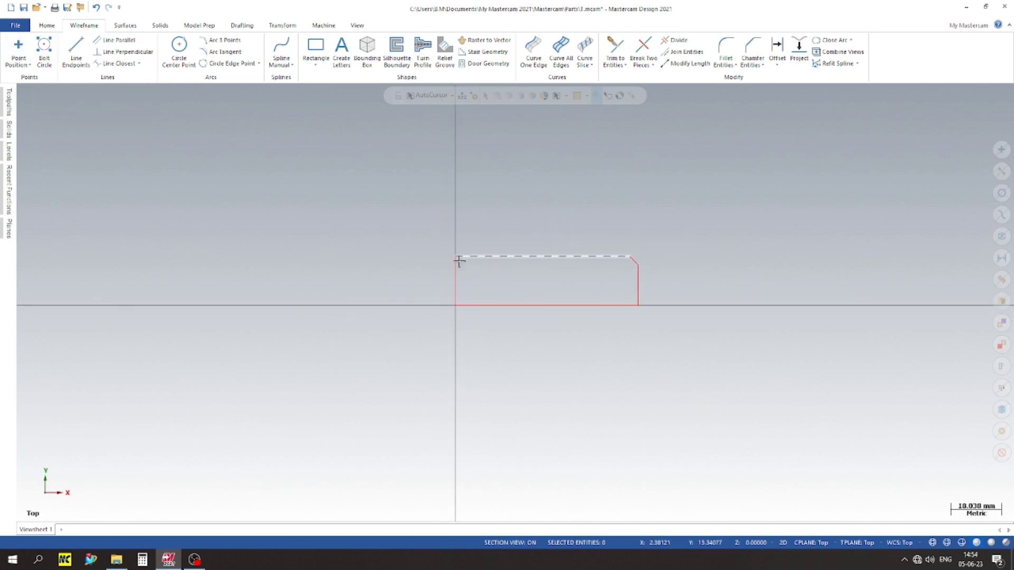
Show the profile in isometric view and place a point at the far end of its edge along the X axis.
right_click(405, 219)
click(441, 311)
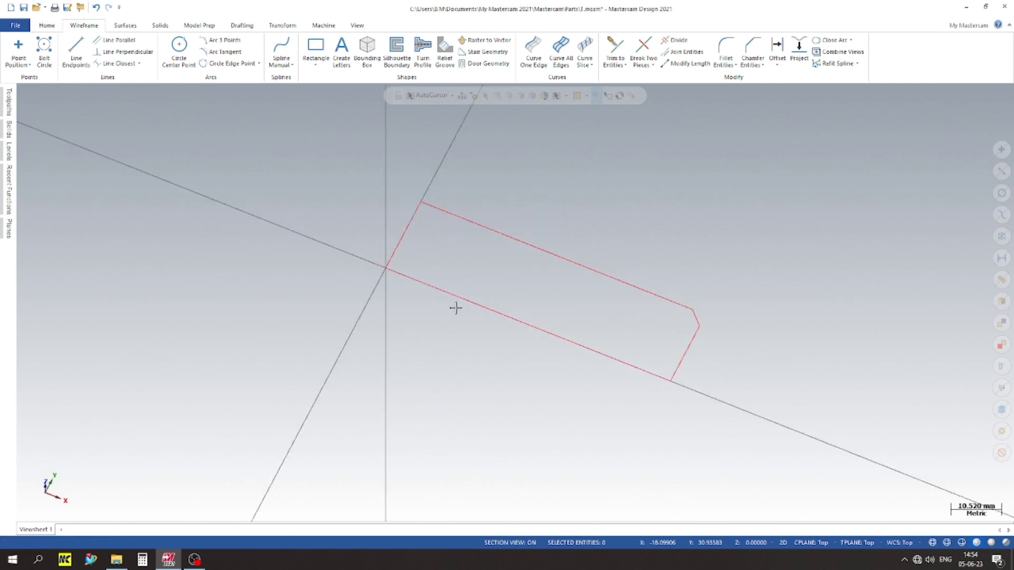
right_click(720, 183)
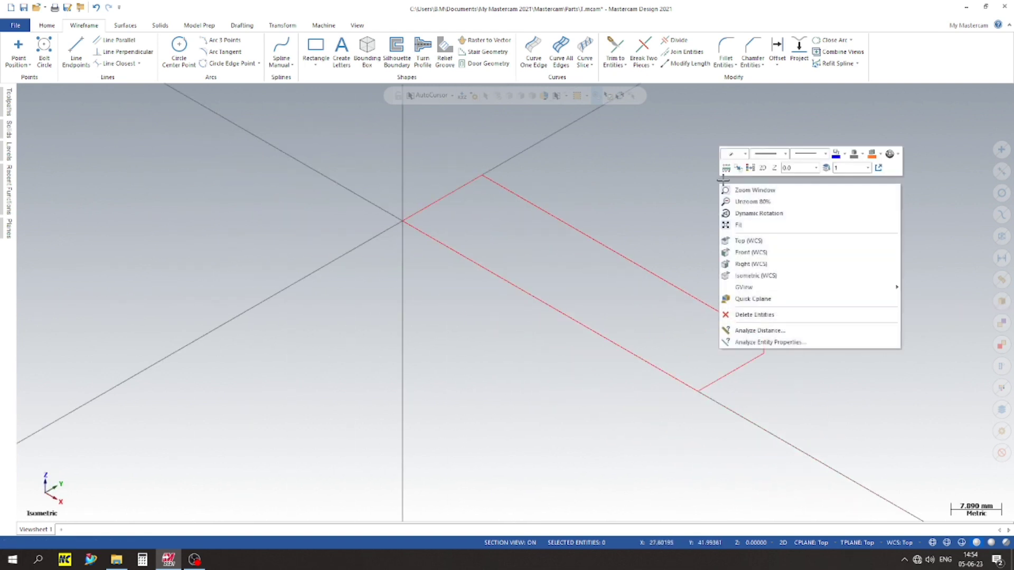
click(749, 170)
scroll(685, 406, up, 1)
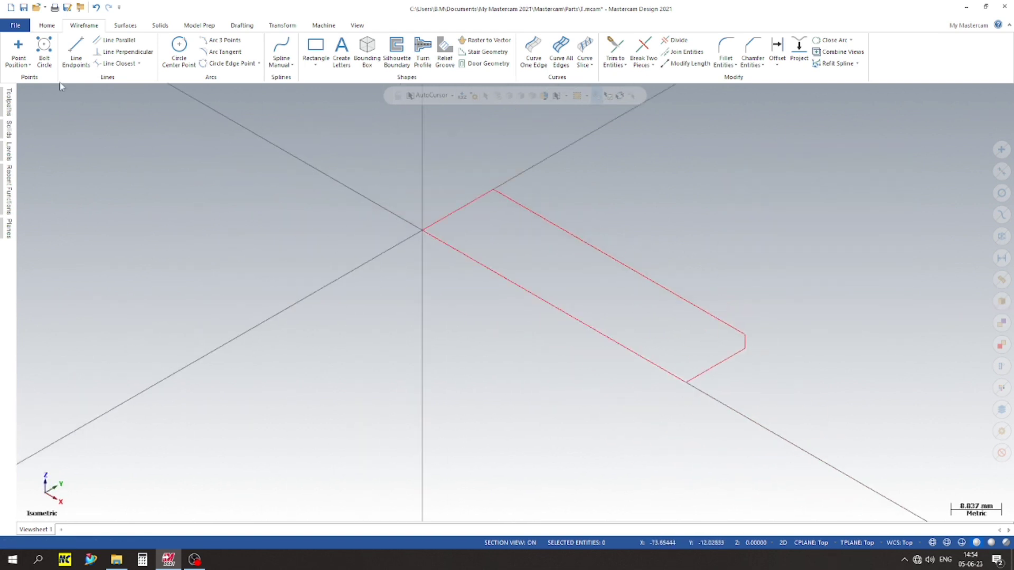
click(19, 51)
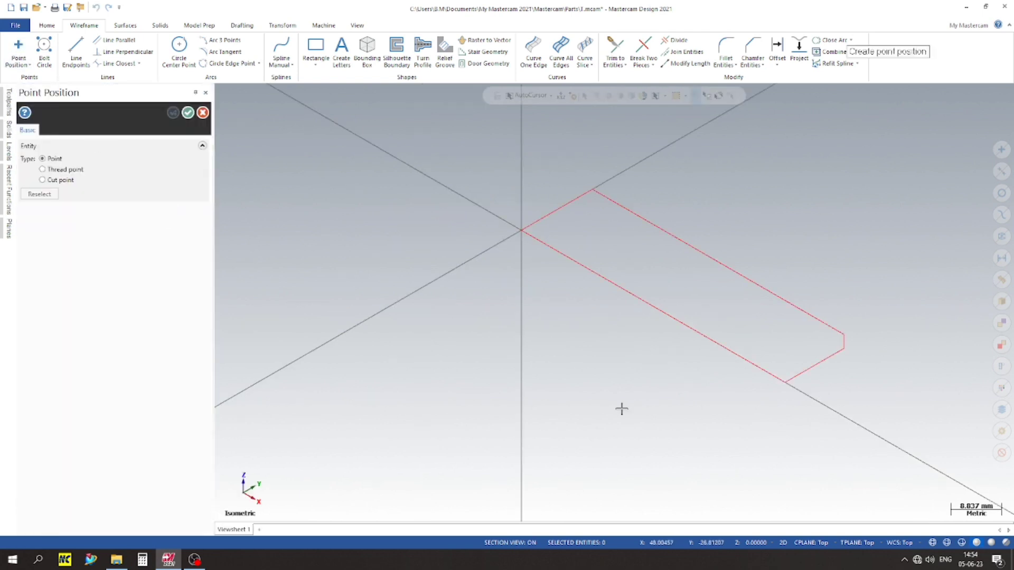
click(785, 382)
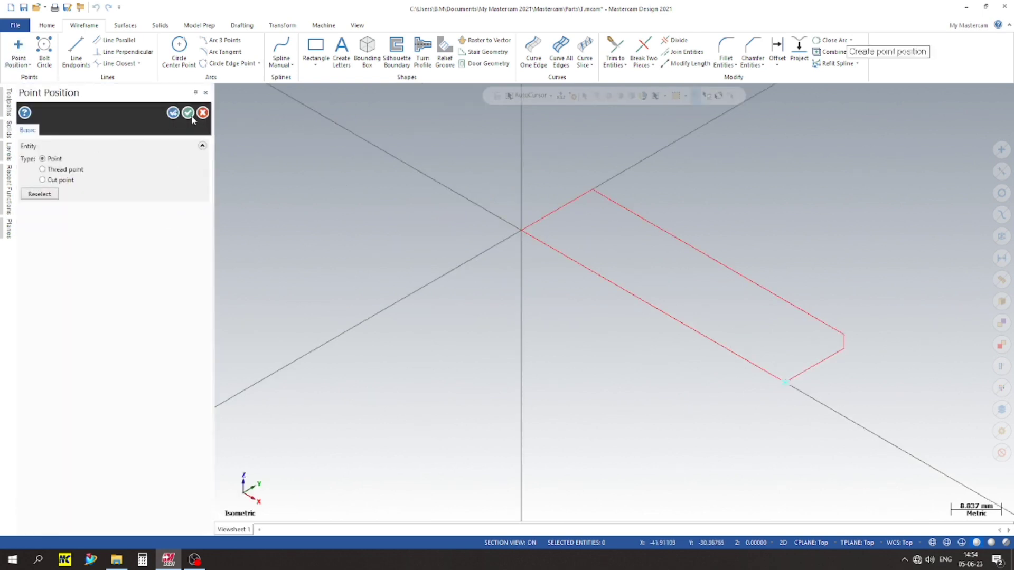
click(189, 114)
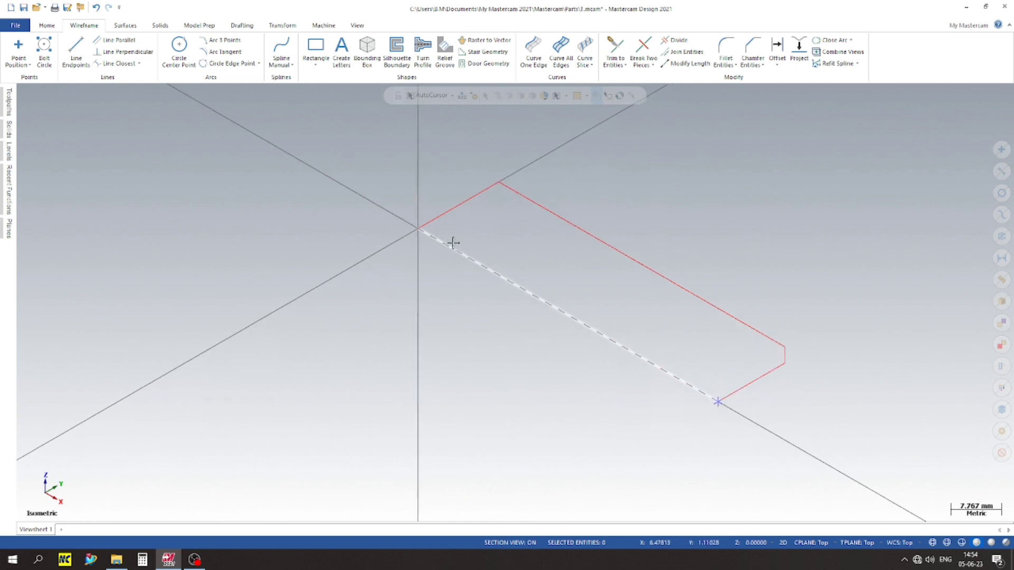
Switch to the front view and set the construction and tool planes to Front.
right_click(608, 171)
click(640, 241)
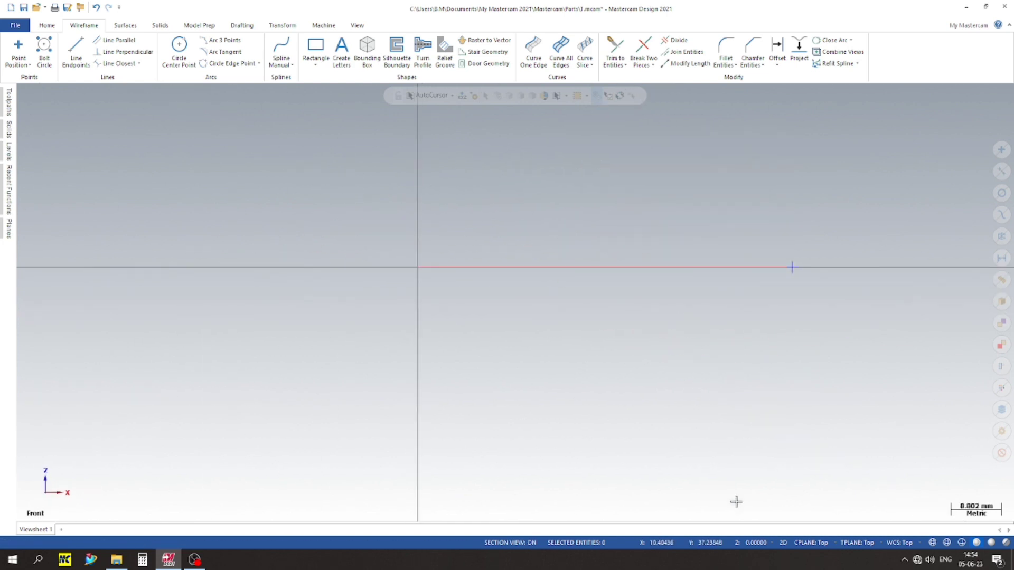
click(811, 542)
click(813, 446)
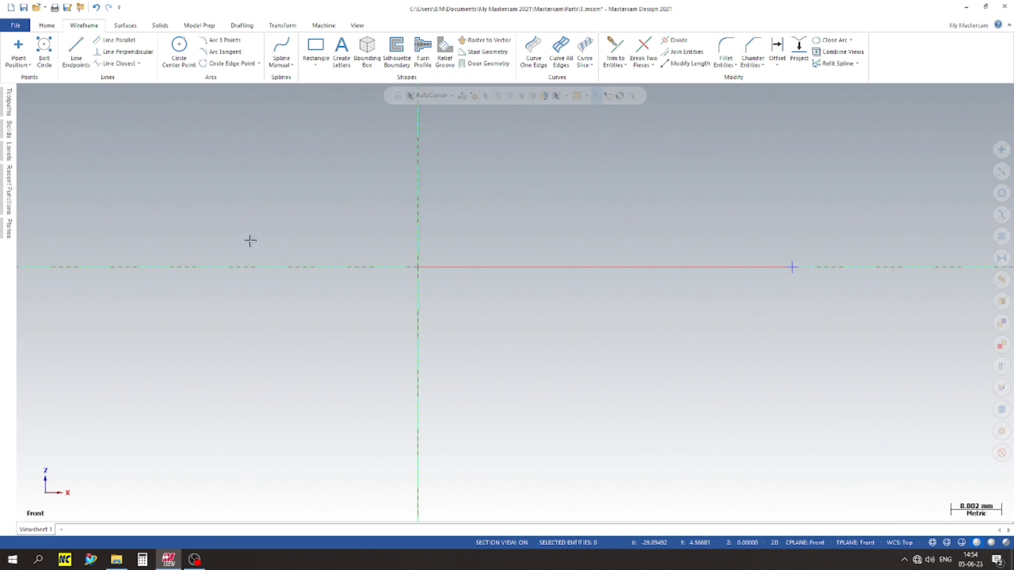
scroll(250, 240, up, 1)
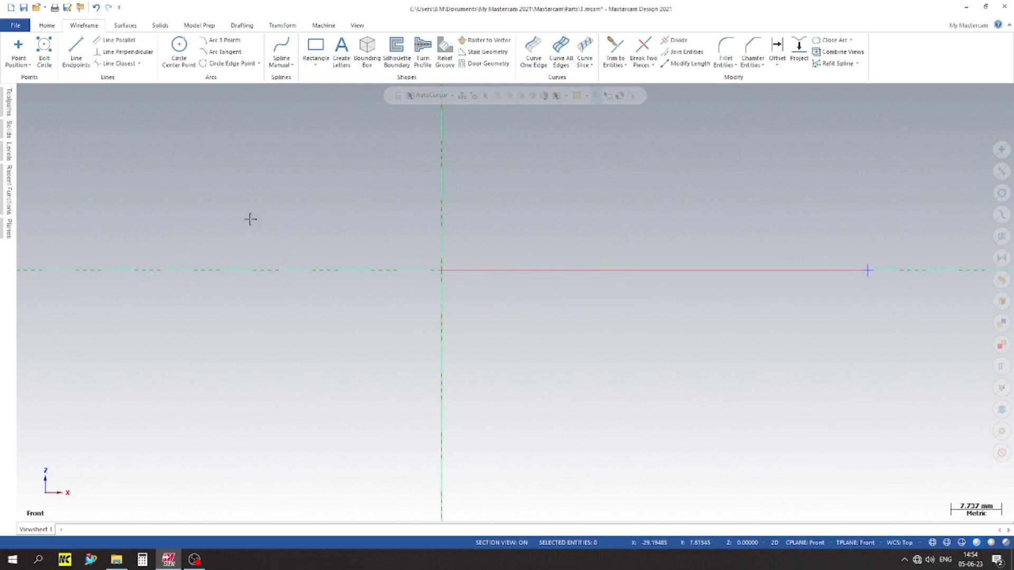
Draw a base-point rectangle about 31.6 by 32.2 mm with its right-side midpoint at the origin.
click(315, 63)
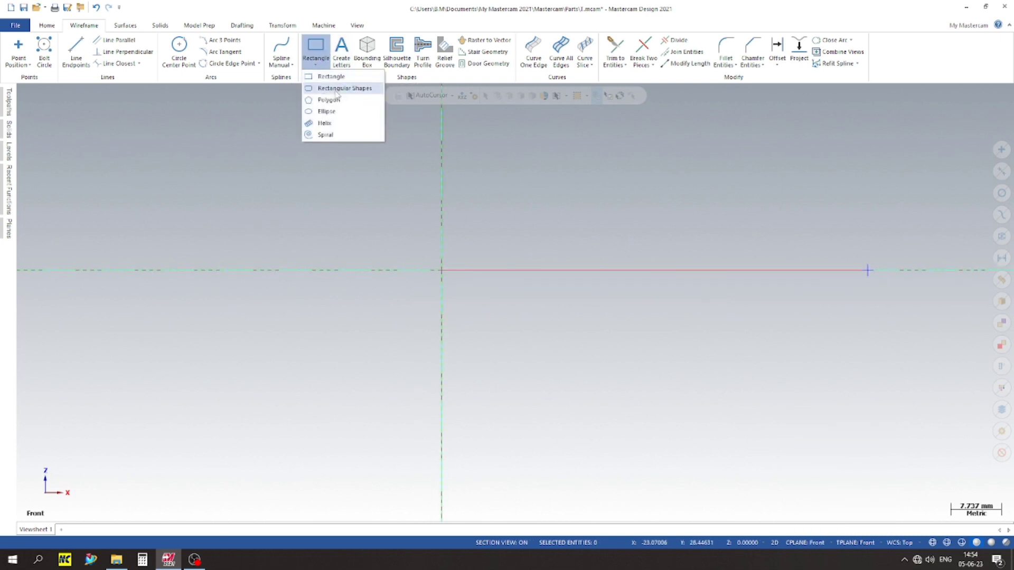
click(336, 89)
click(200, 291)
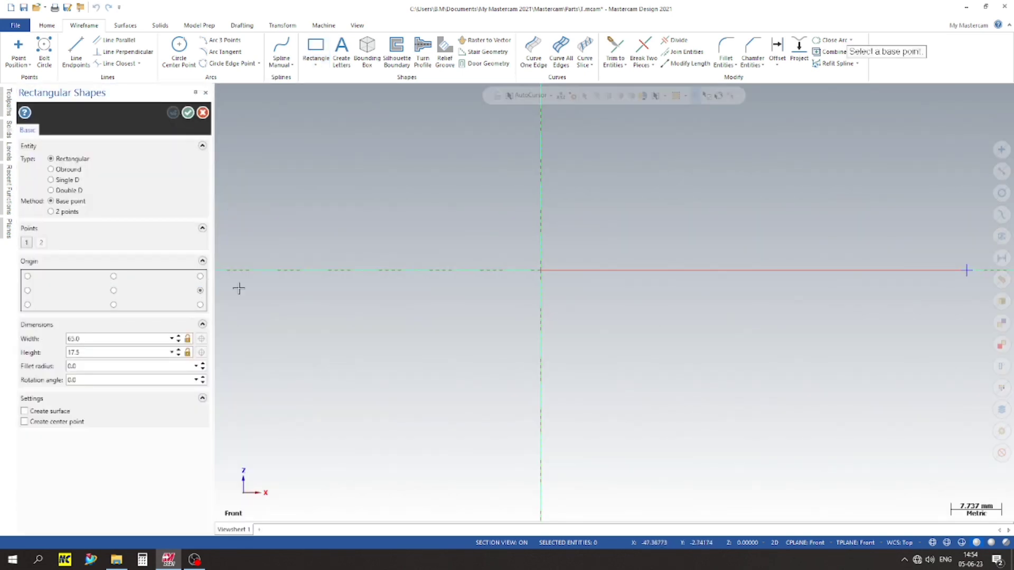
click(540, 269)
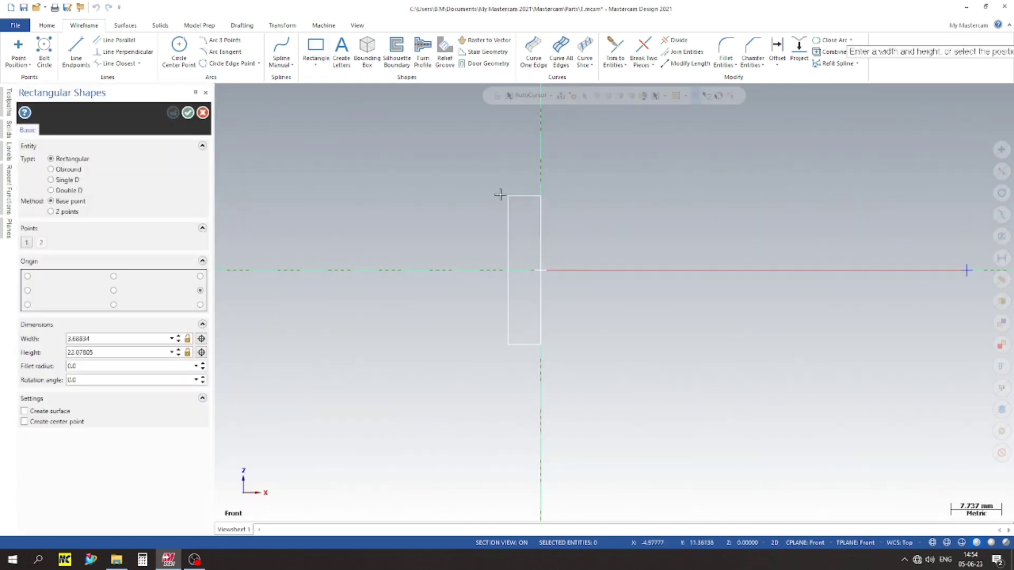
click(334, 165)
Set the front-plane rectangle's height to 87 mm and its width to 92 mm, and finish the shape.
click(93, 353)
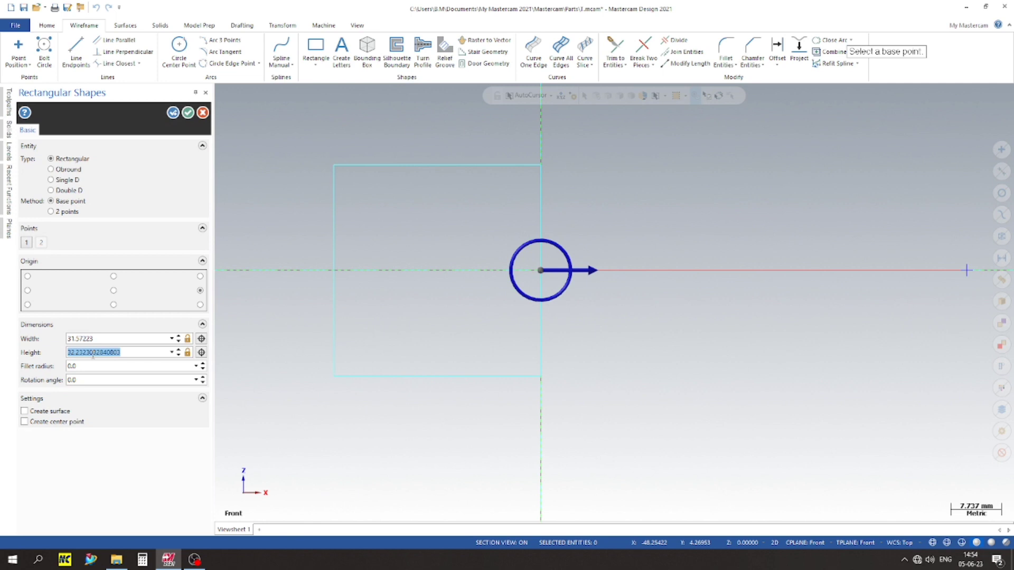
text(87)
key(Return)
click(114, 341)
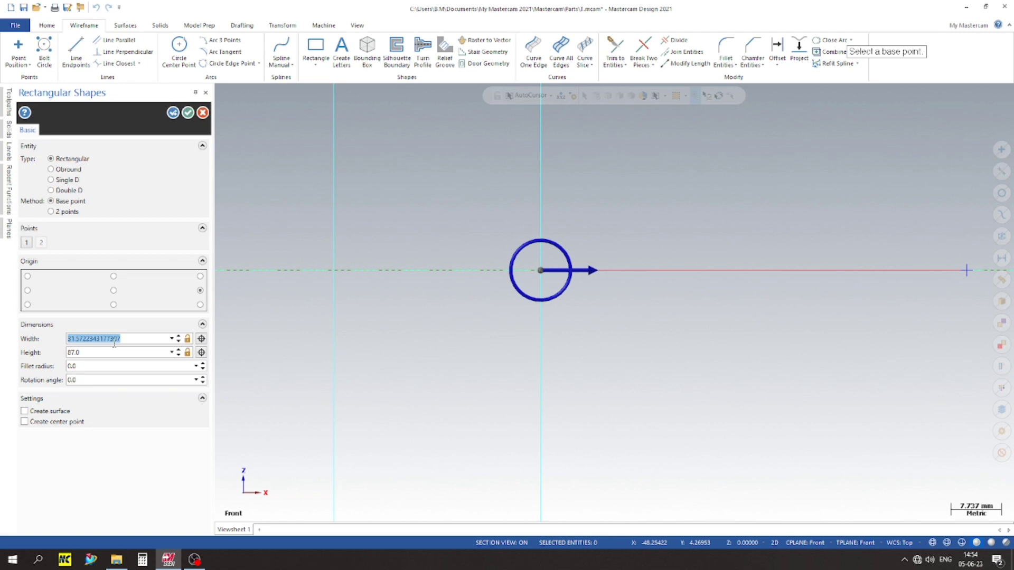
text(92)
key(Return)
key(Return)
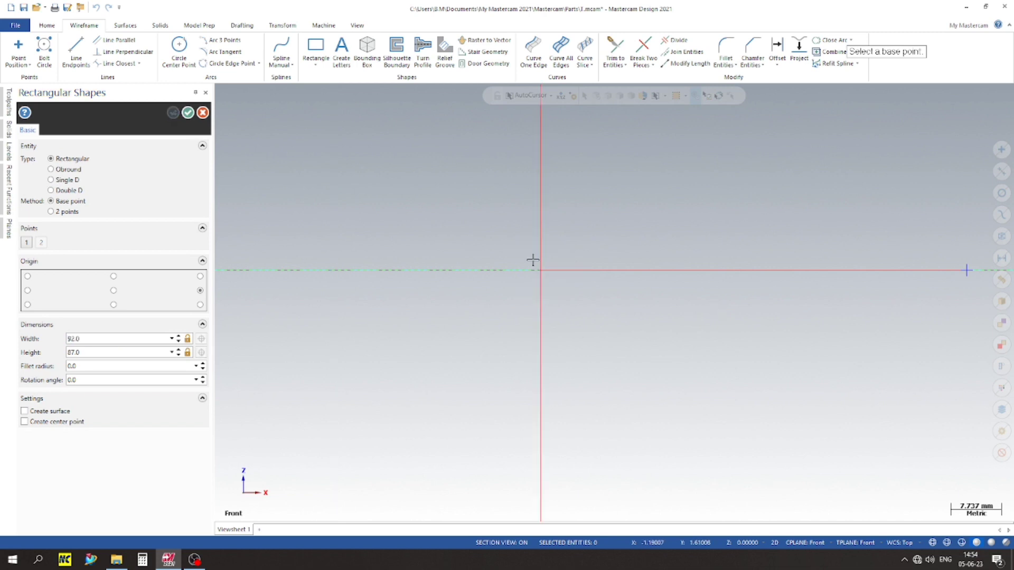
scroll(547, 283, down, 3)
scroll(580, 328, down, 2)
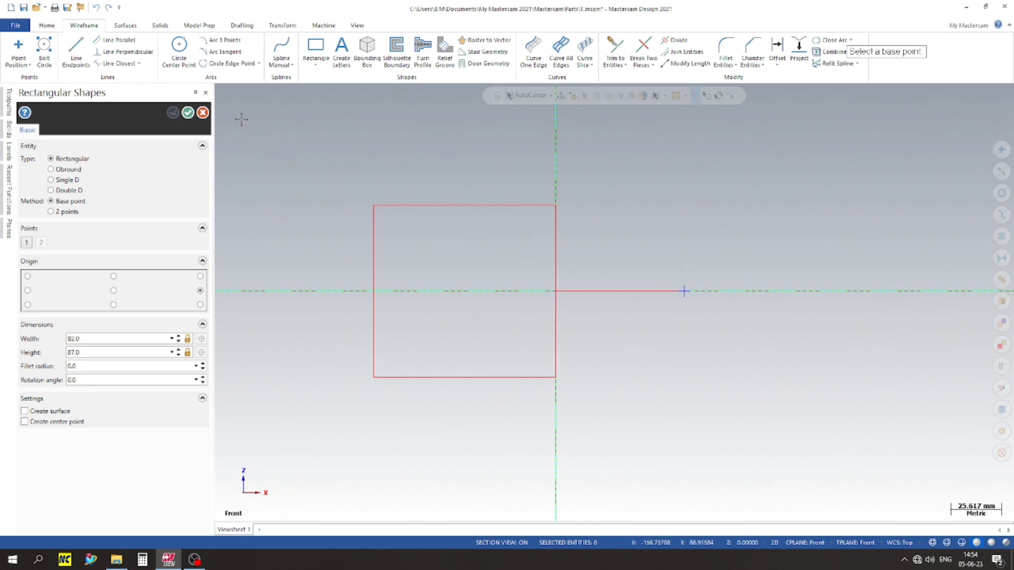
click(188, 116)
Delete the left vertical edge of the 92 by 87 mm rectangle.
scroll(335, 313, up, 2)
scroll(371, 308, down, 3)
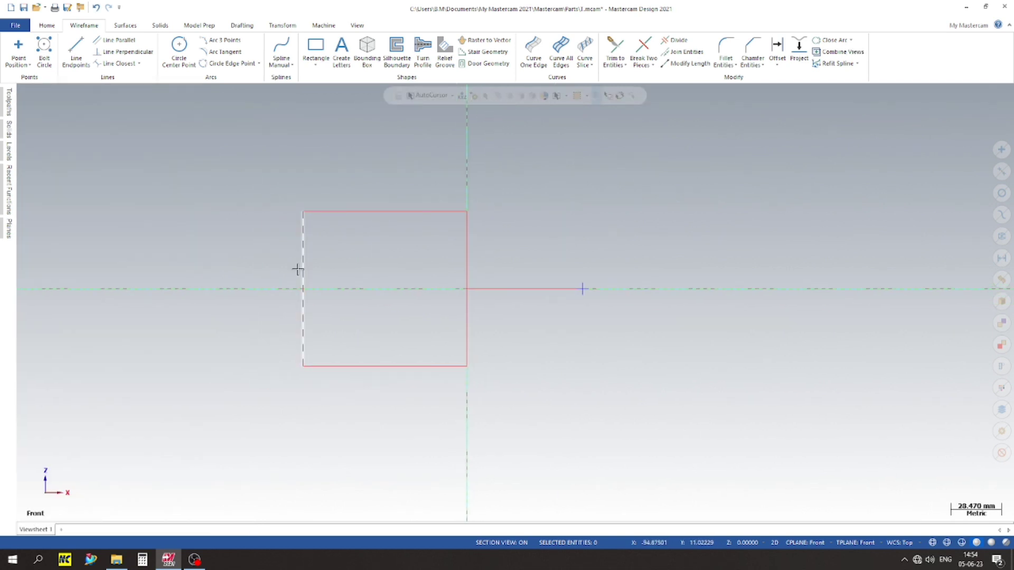
click(297, 269)
key(Delete)
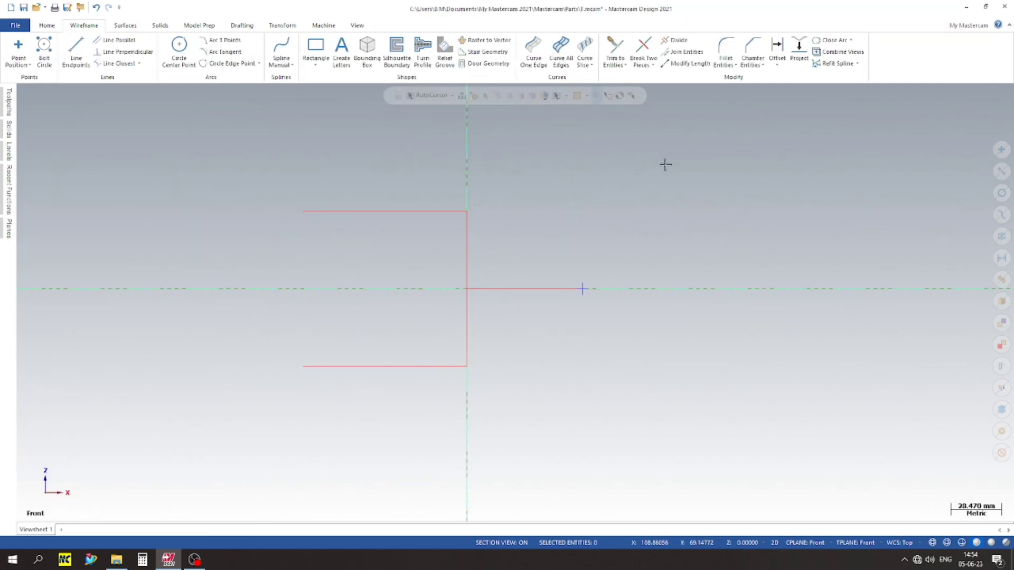
Offset the open rectangular chain inward by 12 mm as a single copy.
click(777, 48)
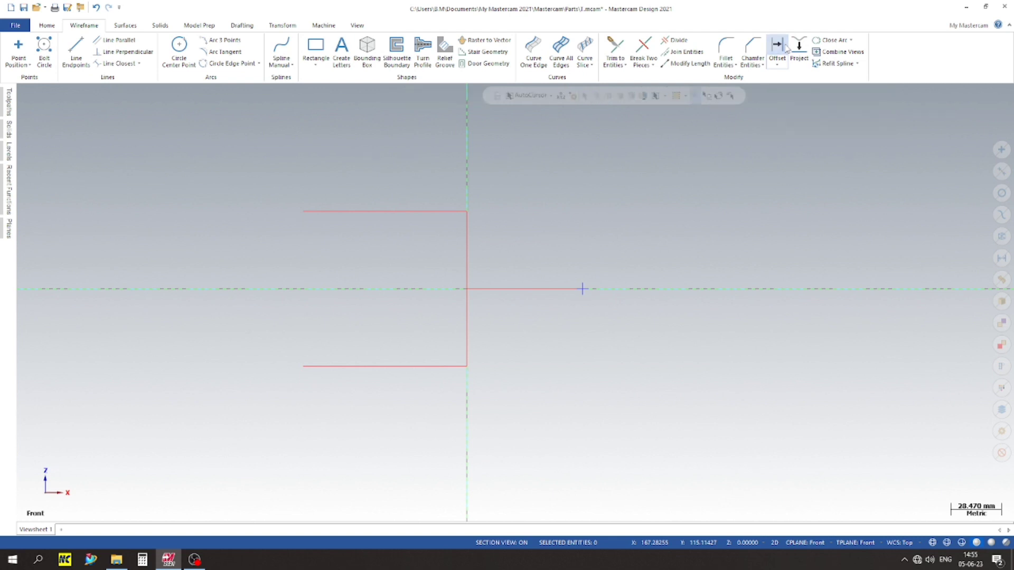
text(12)
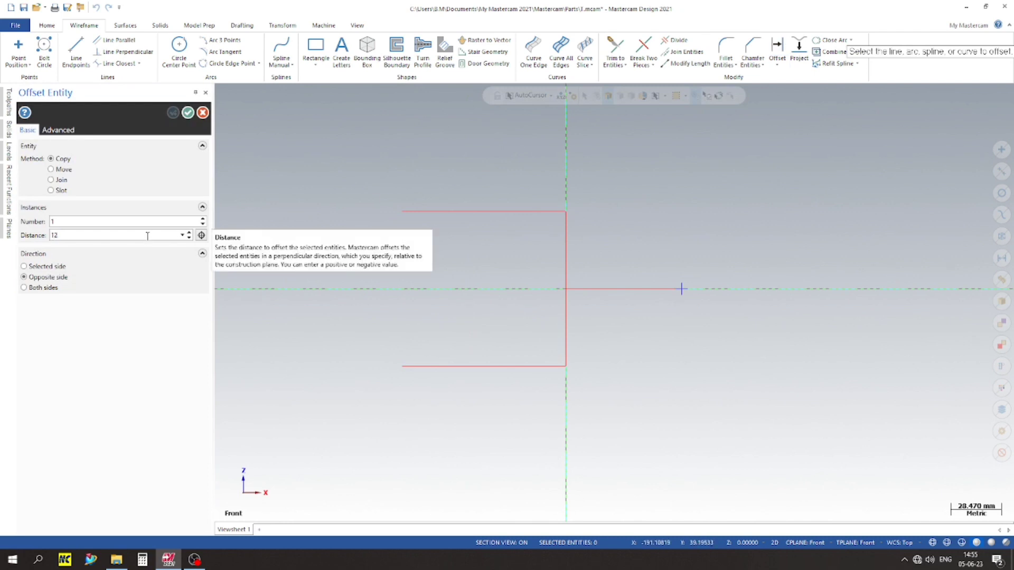
key(Return)
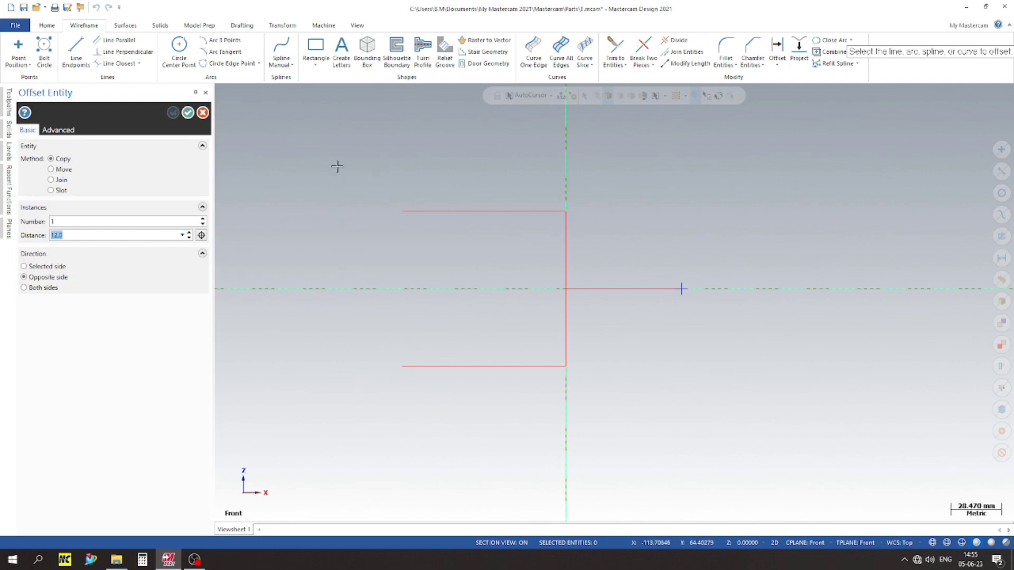
click(777, 65)
click(786, 89)
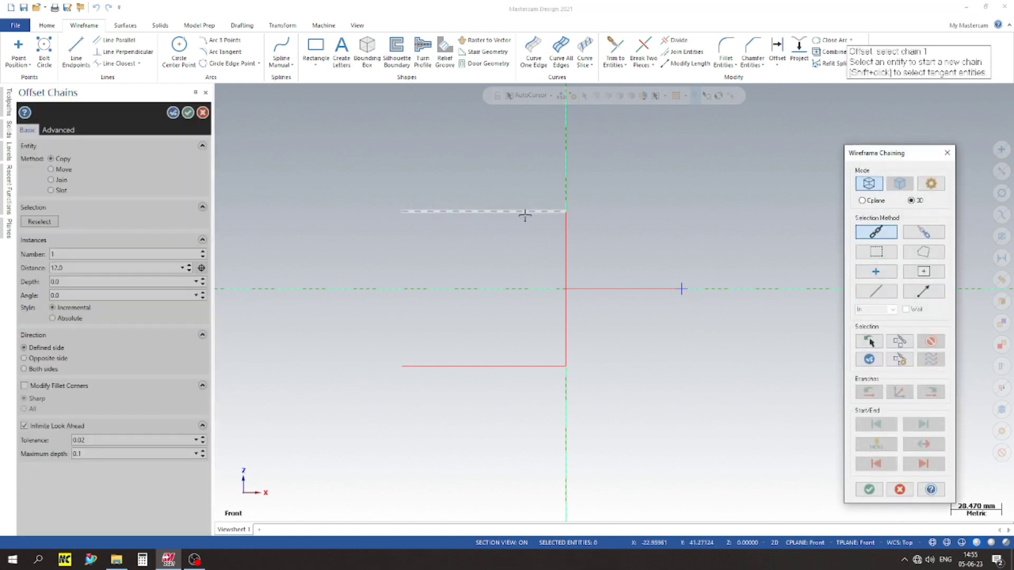
click(525, 212)
click(869, 490)
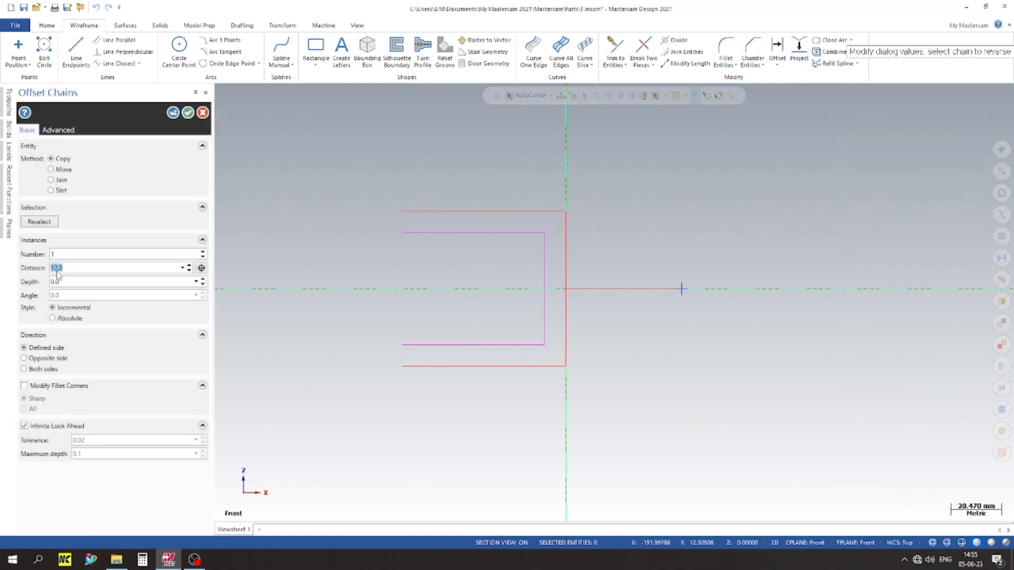
click(187, 111)
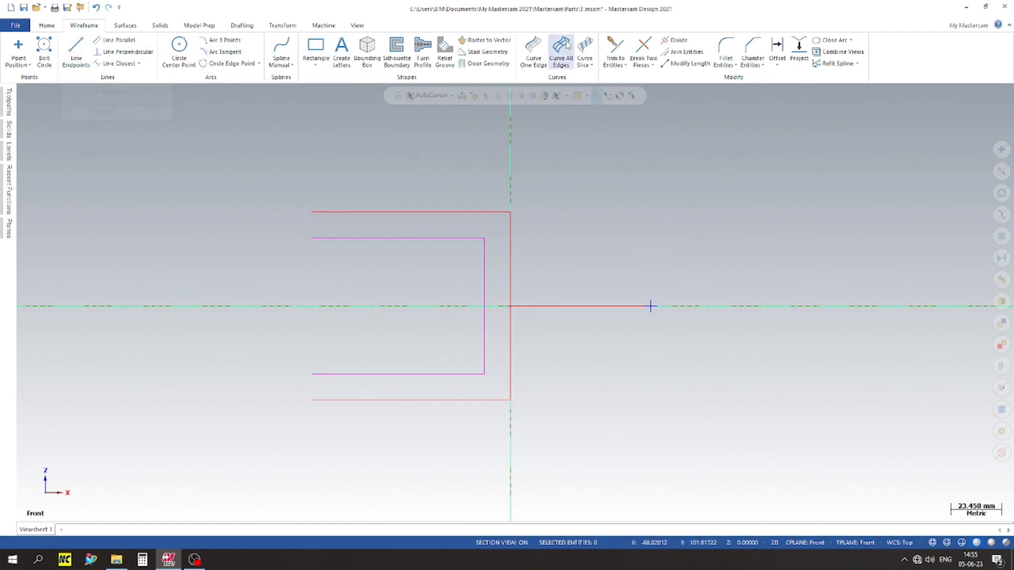
Fillet the upper corners of the outer and inner outlines with a 10 mm radius, trimming the entities.
click(726, 52)
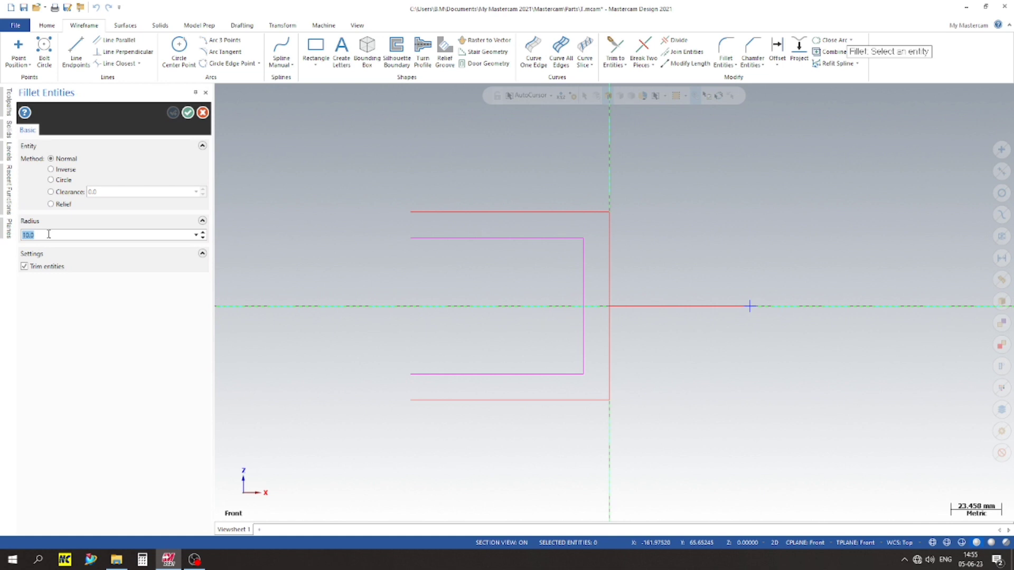
click(3, 241)
click(580, 214)
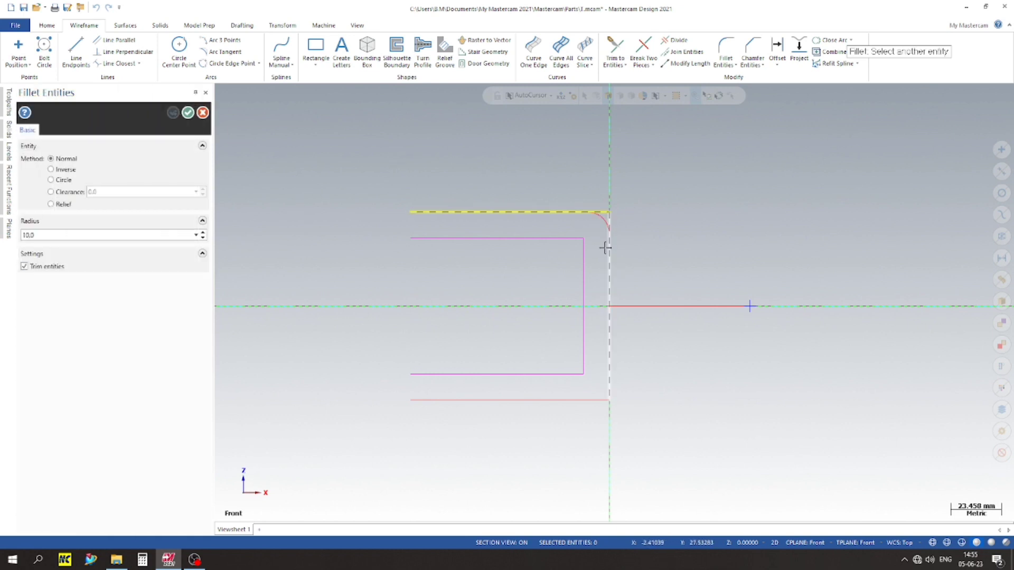
click(608, 237)
scroll(577, 243, up, 2)
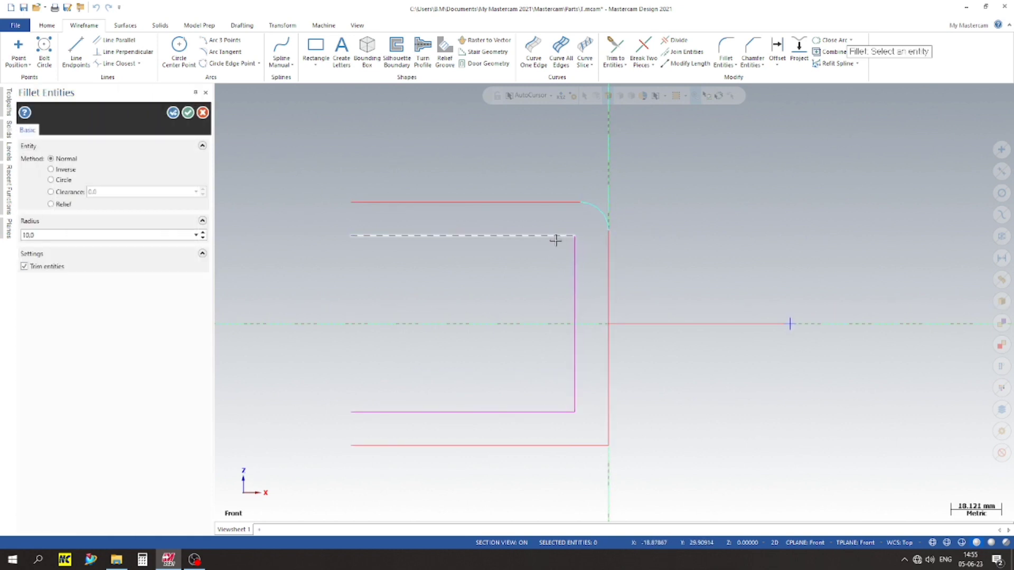
click(554, 236)
click(574, 256)
Fillet the lower corners of the inner and outer outlines with a 10 mm radius and finish the fillets.
scroll(570, 240, down, 2)
click(570, 328)
click(547, 360)
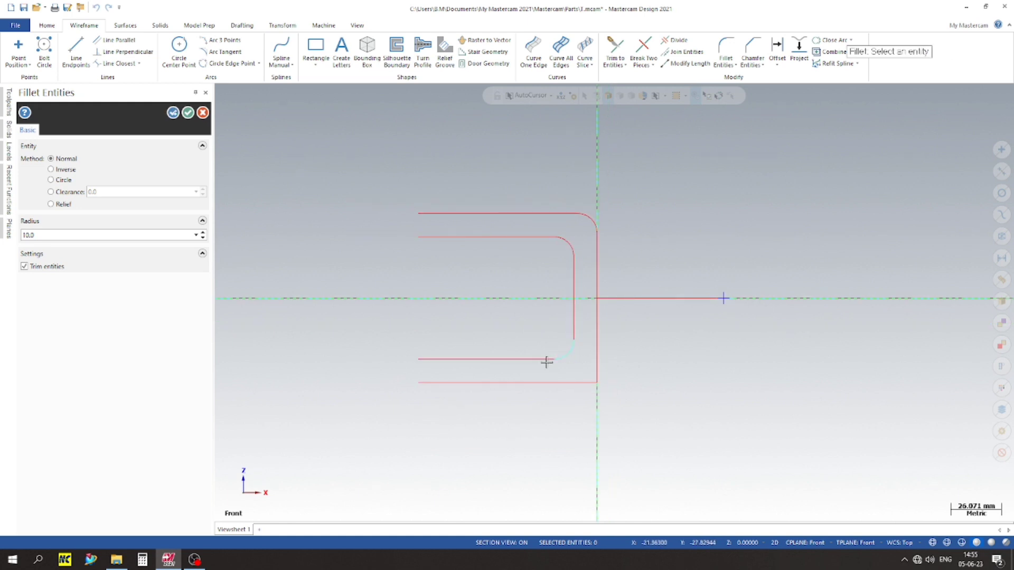
click(545, 381)
click(600, 353)
scroll(584, 324, down, 1)
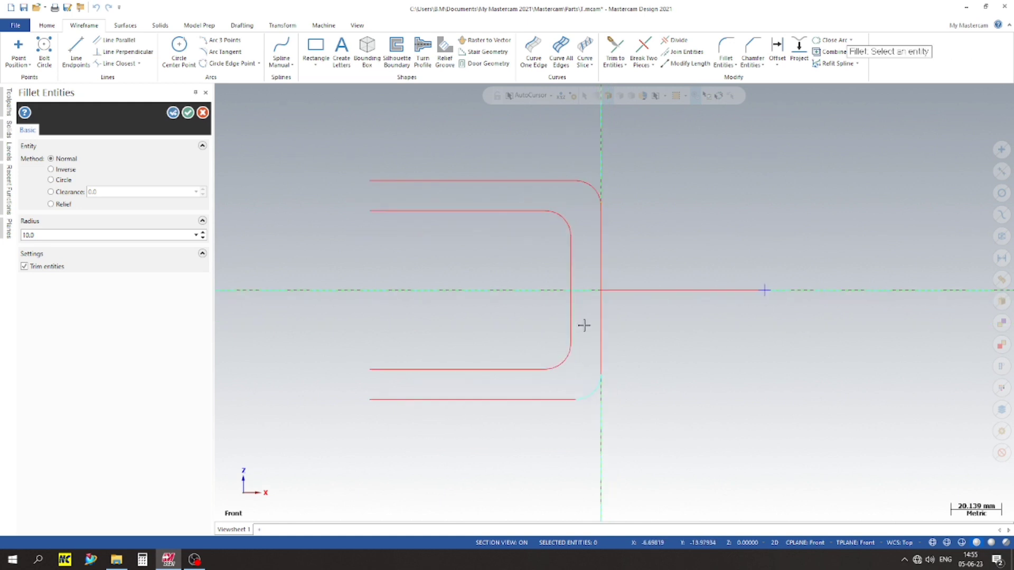
click(187, 112)
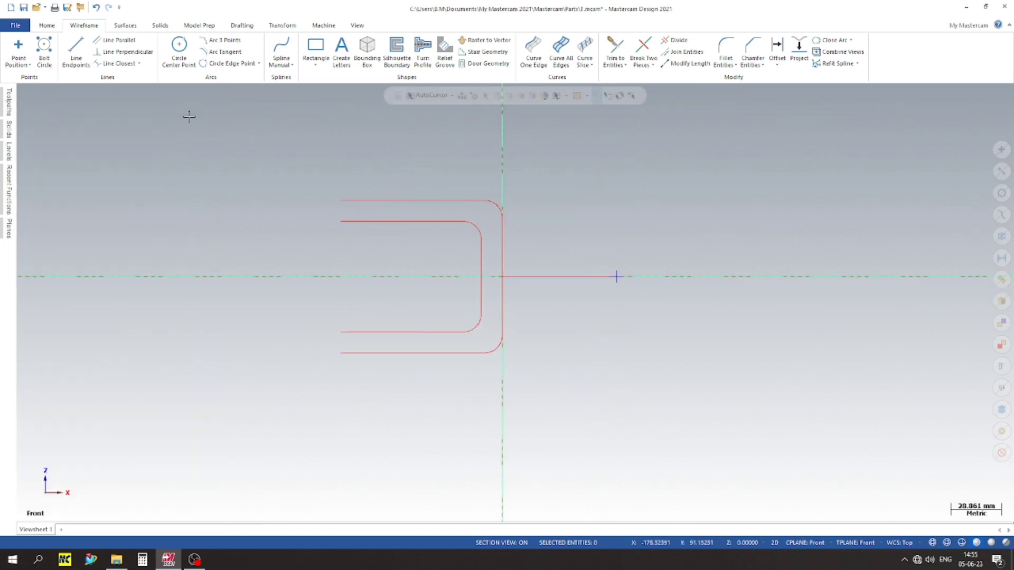
Close the open left end of the lower arm with a vertical line between the outer and inner outline endpoints.
scroll(300, 241, up, 2)
click(76, 50)
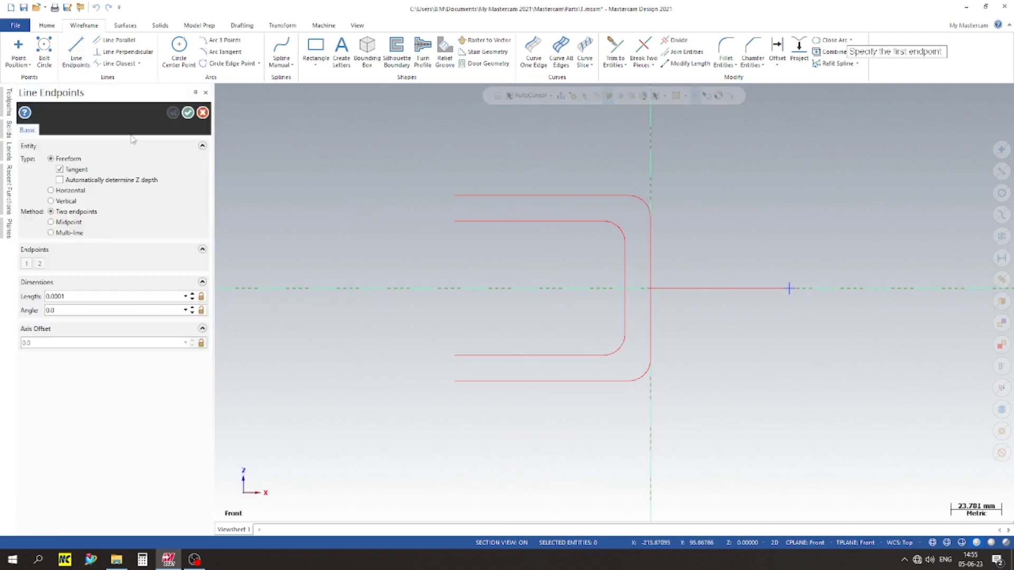
click(455, 381)
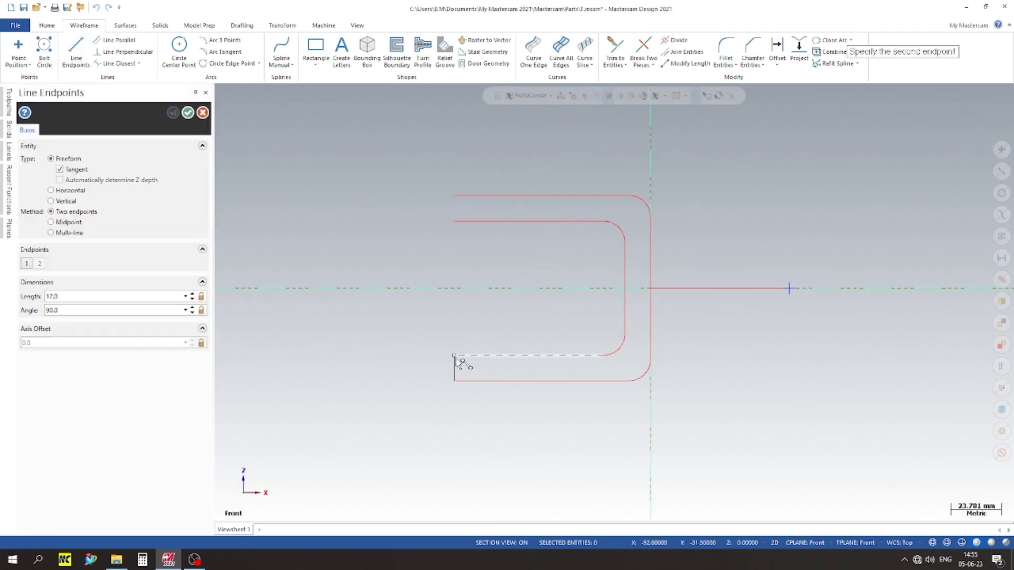
click(454, 355)
click(188, 113)
Draw a vertical line about 21 mm long from the upper inner line's left endpoint up past the outer line.
scroll(364, 301, up, 4)
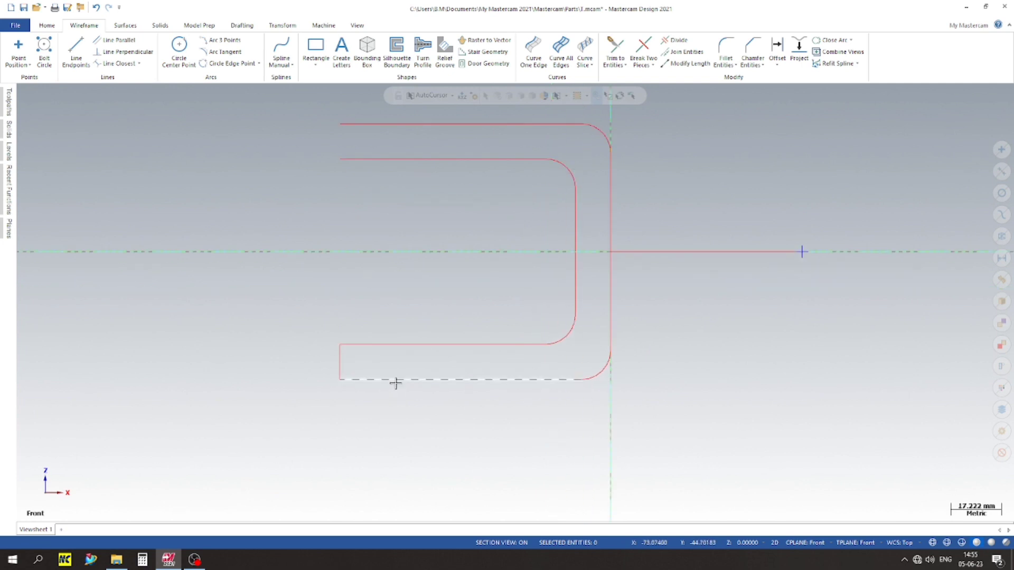
scroll(354, 194, up, 1)
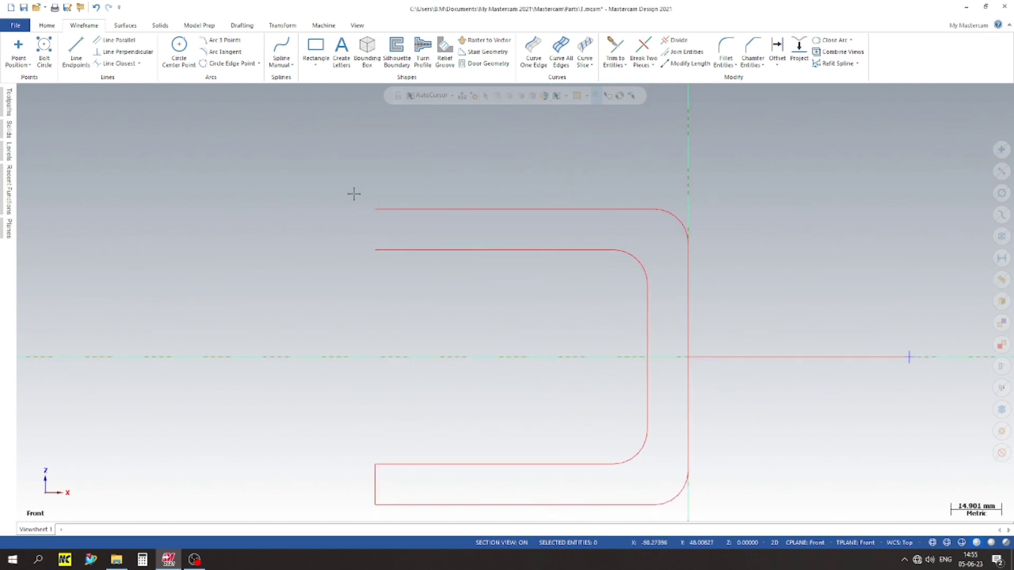
scroll(342, 217, up, 1)
scroll(342, 215, down, 2)
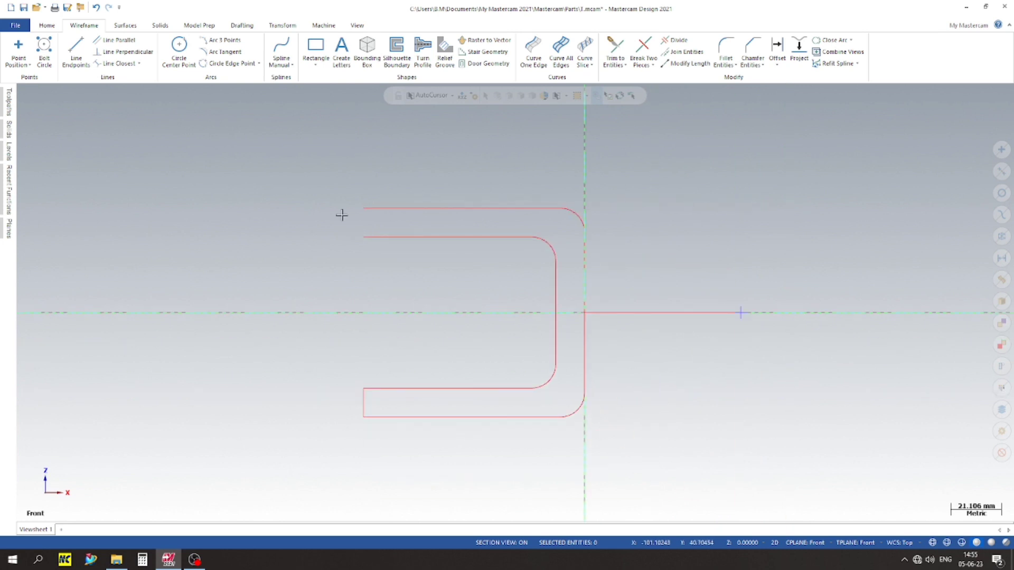
scroll(342, 215, up, 1)
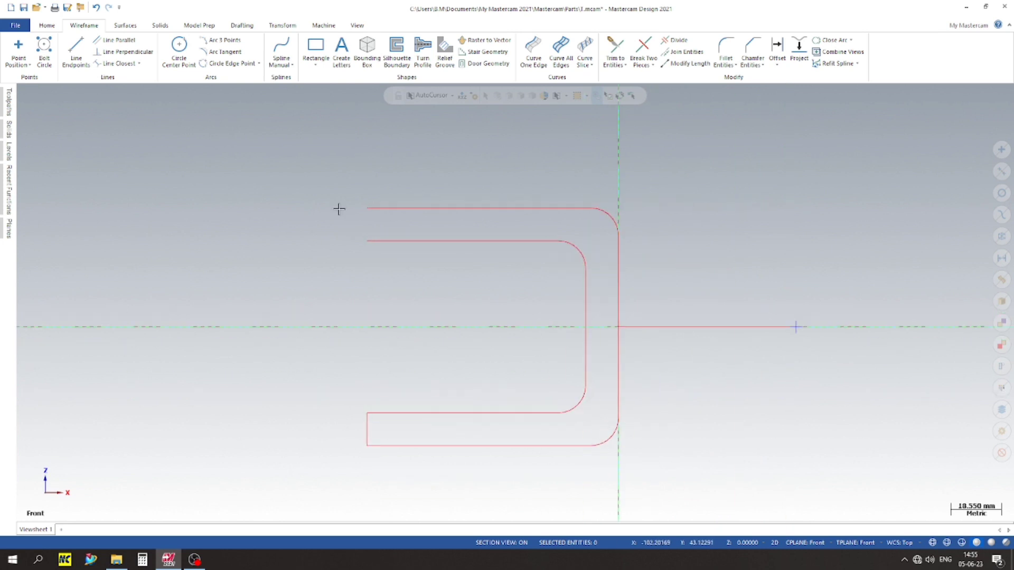
click(76, 51)
click(466, 241)
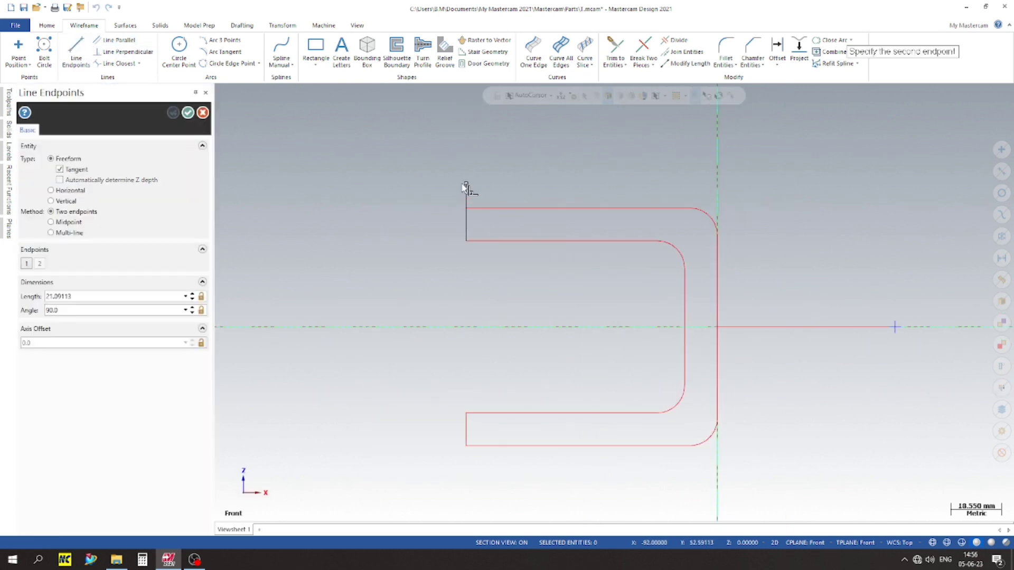
click(188, 112)
Offset a copy of the upper arm's vertical end line to the right by 92-53 mm, using the selected side.
click(368, 185)
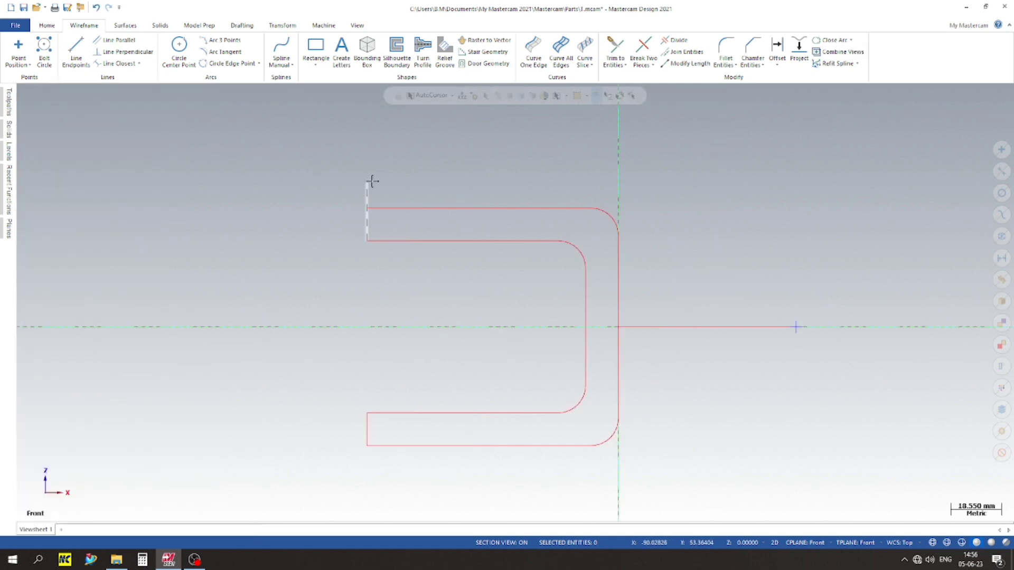
click(84, 24)
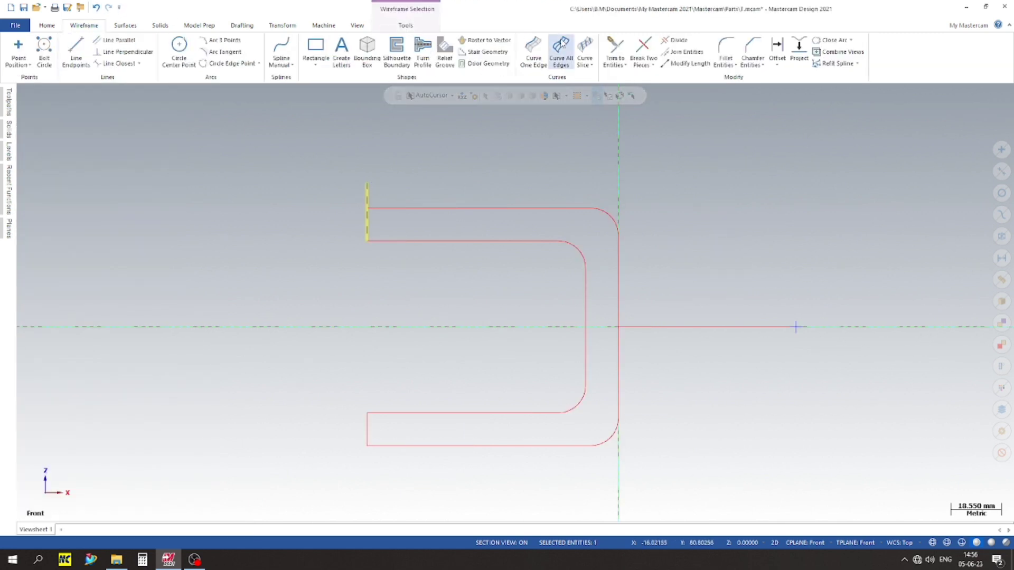
click(777, 45)
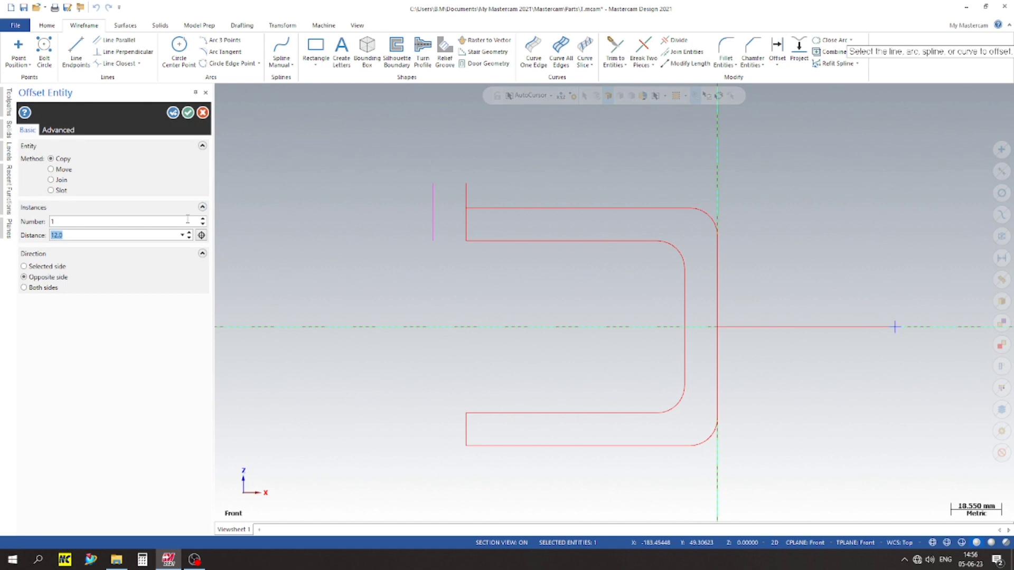
text(9)
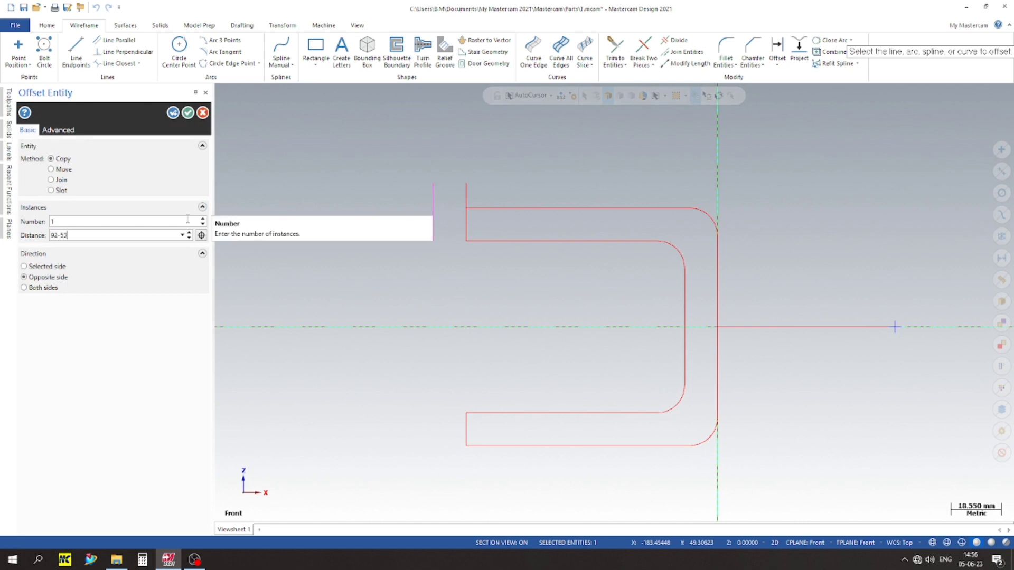
text(2-53)
key(Return)
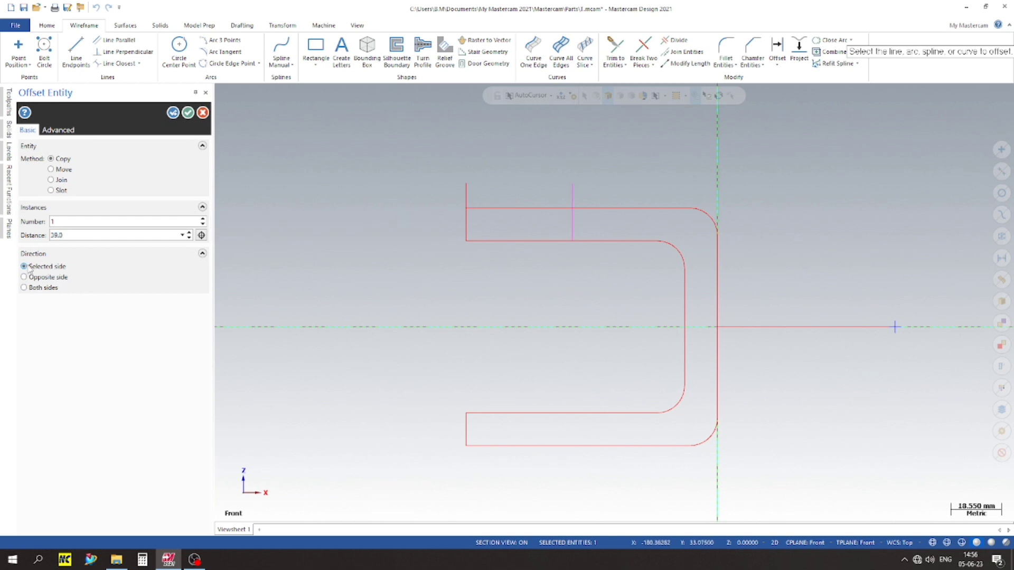
click(188, 112)
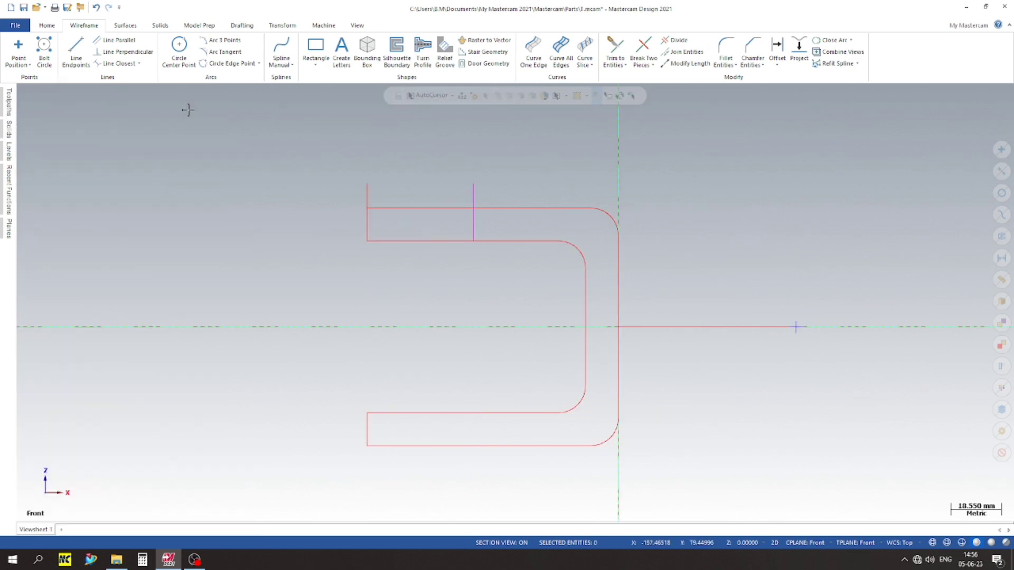
Trim the upper arm's outer and inner horizontal lines and the offset vertical line to each other, closing the shortened arm.
scroll(405, 191, up, 2)
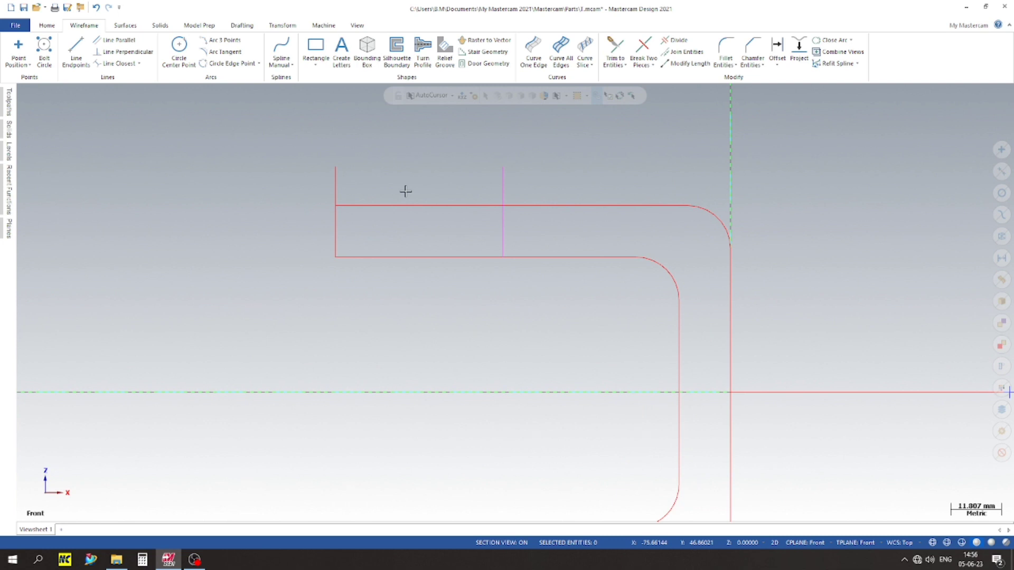
click(615, 51)
click(602, 220)
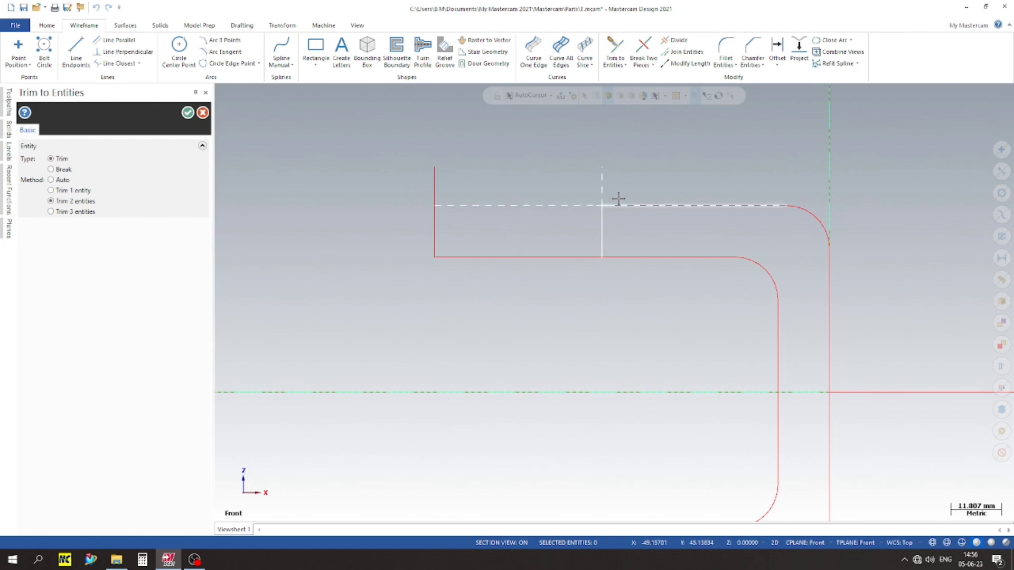
click(613, 205)
click(602, 226)
click(623, 257)
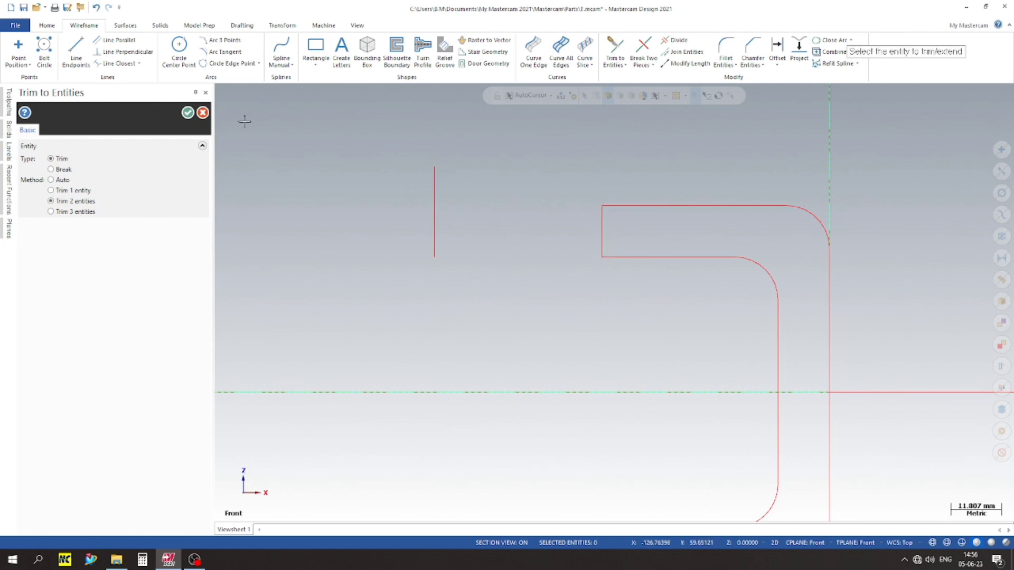
click(188, 112)
Delete the leftover vertical line to the left of the shortened upper arm.
click(335, 196)
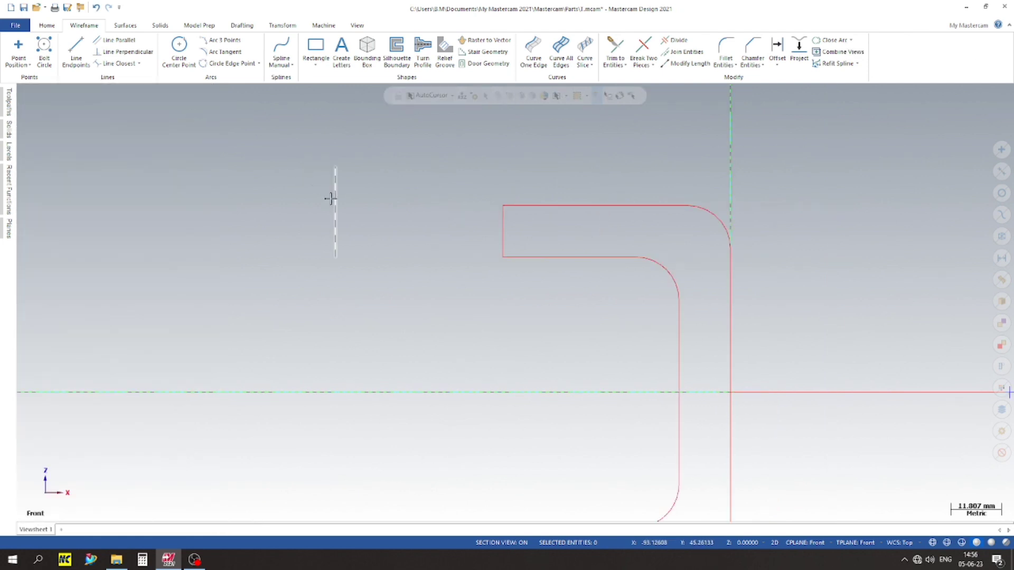
key(Delete)
scroll(556, 211, down, 4)
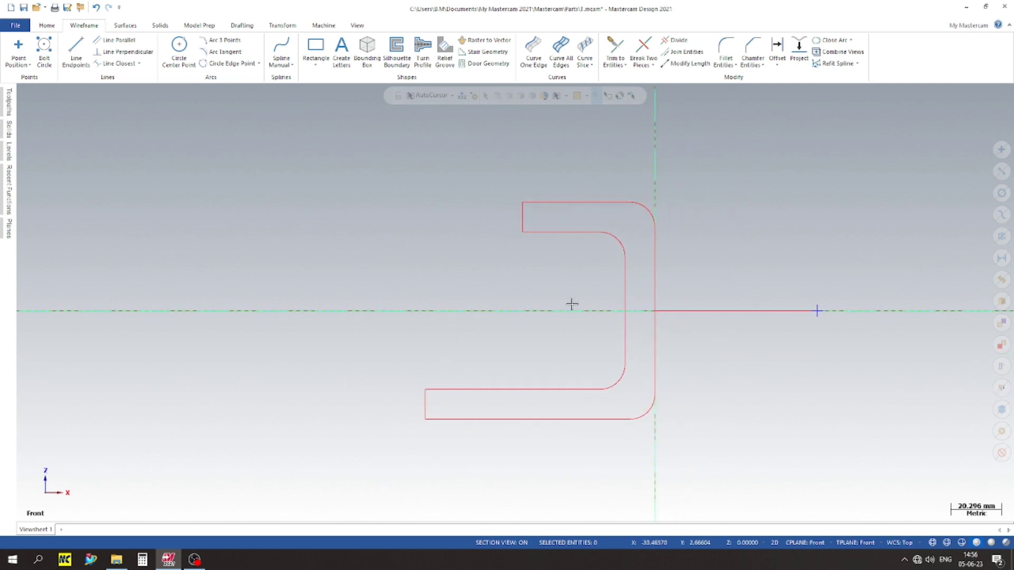
Revolve the chamfered top-plane profile a full 360° about its long line on the X axis into a new solid pin.
right_click(323, 242)
click(364, 338)
scroll(564, 385, down, 8)
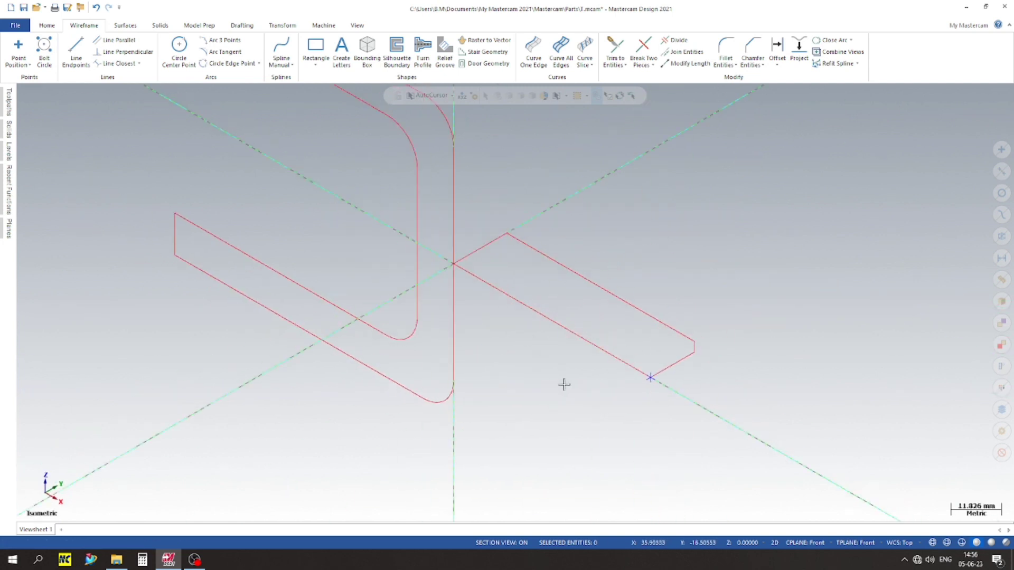
scroll(364, 232, down, 2)
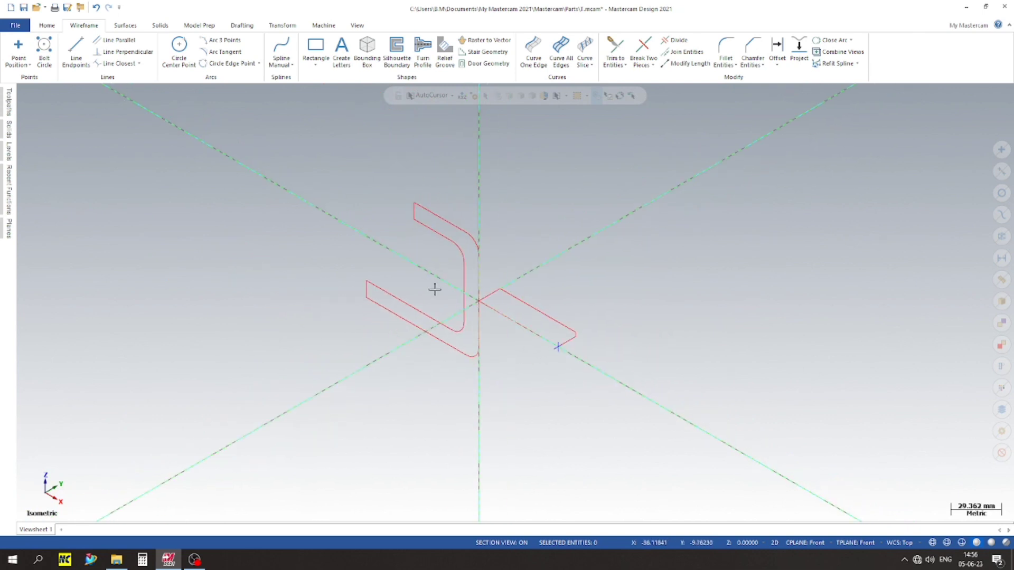
click(160, 25)
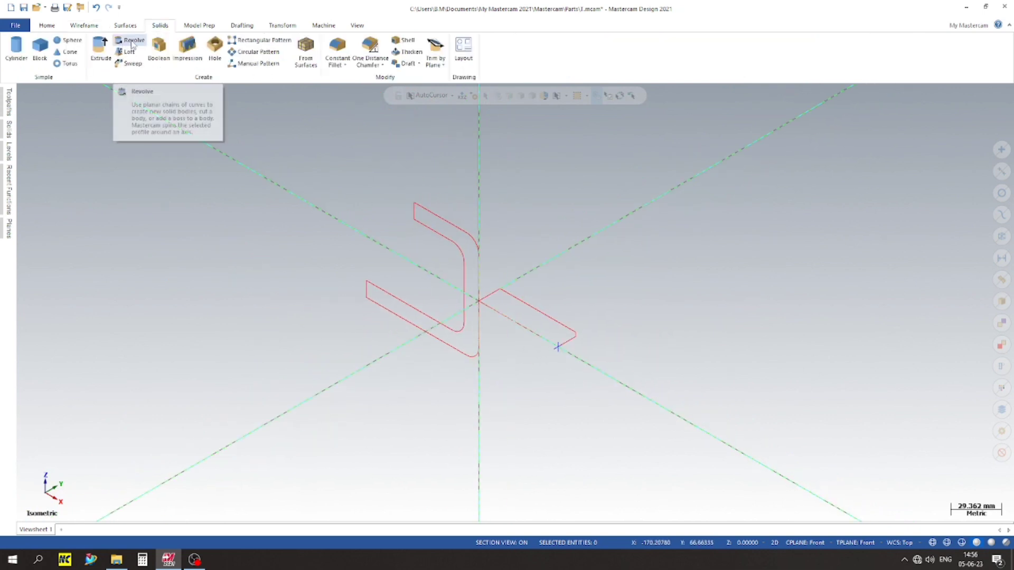
click(130, 40)
click(621, 306)
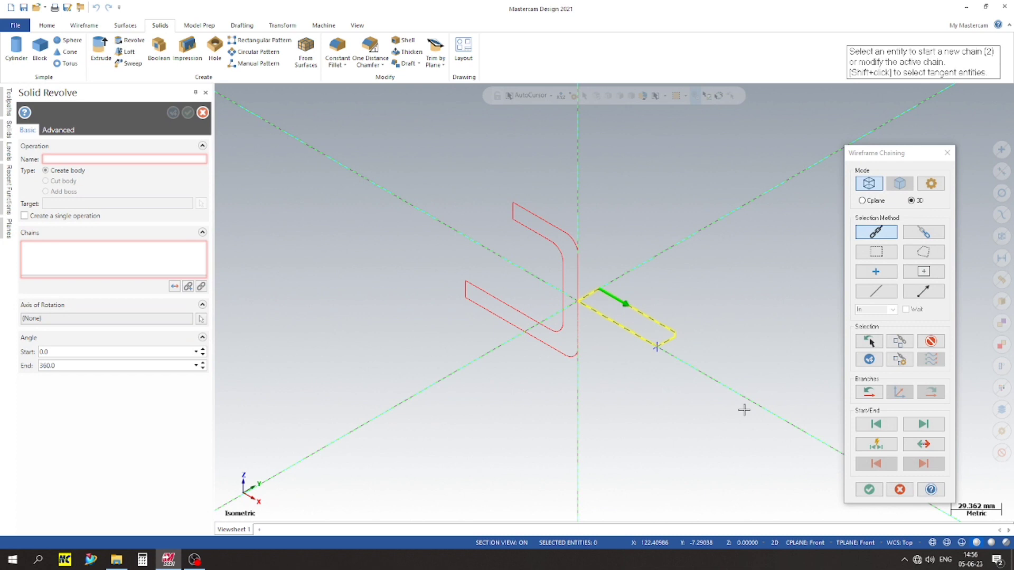
click(868, 490)
click(610, 322)
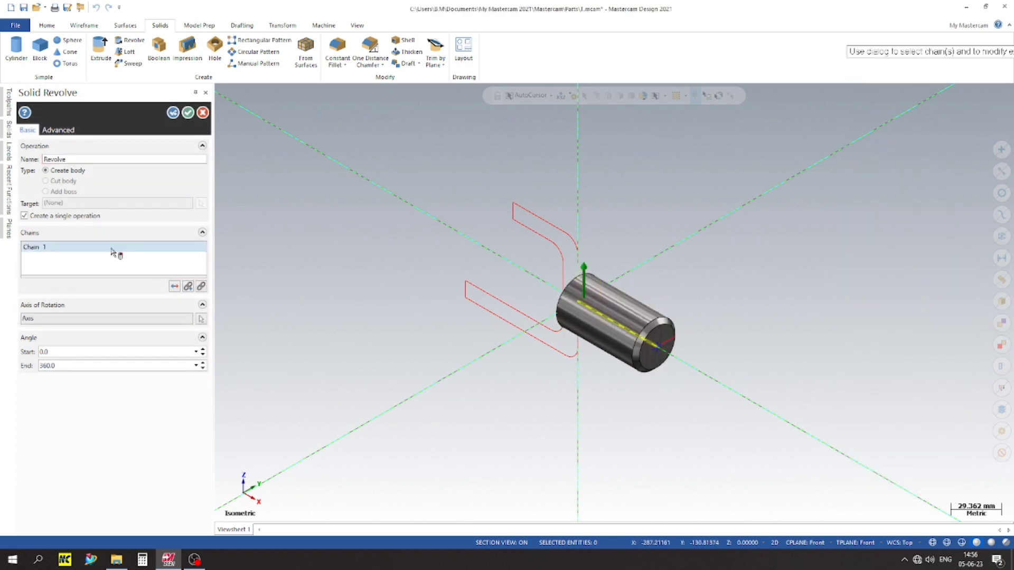
click(172, 111)
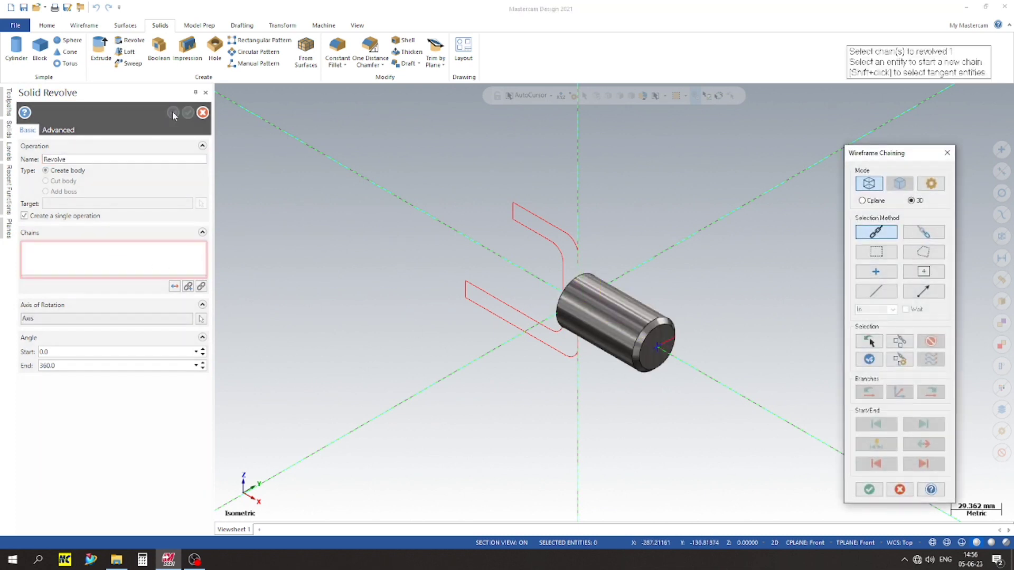
click(202, 112)
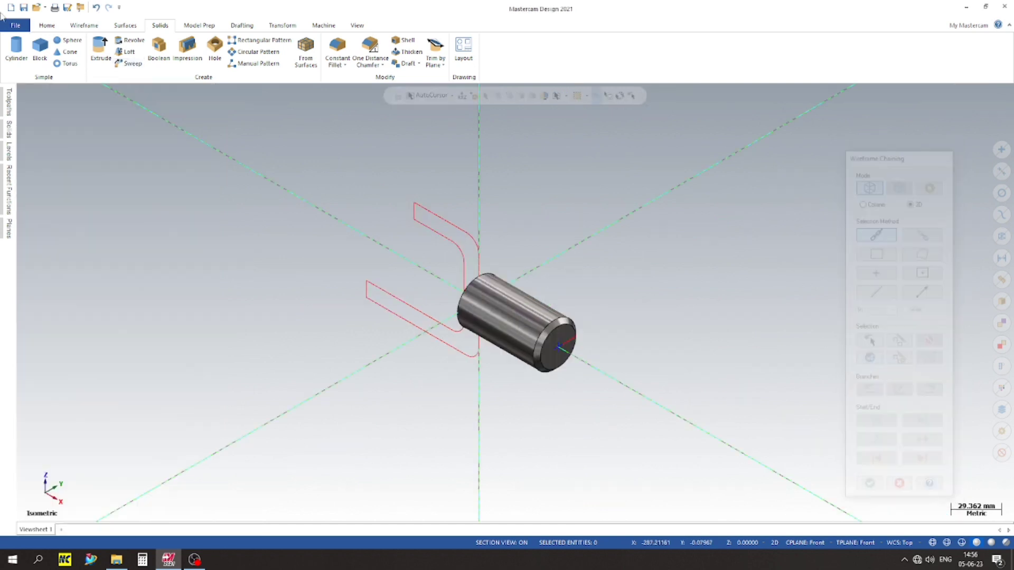
Extrude the C-shaped front-plane profile 37 mm in both directions as a boss added to the pin.
click(101, 50)
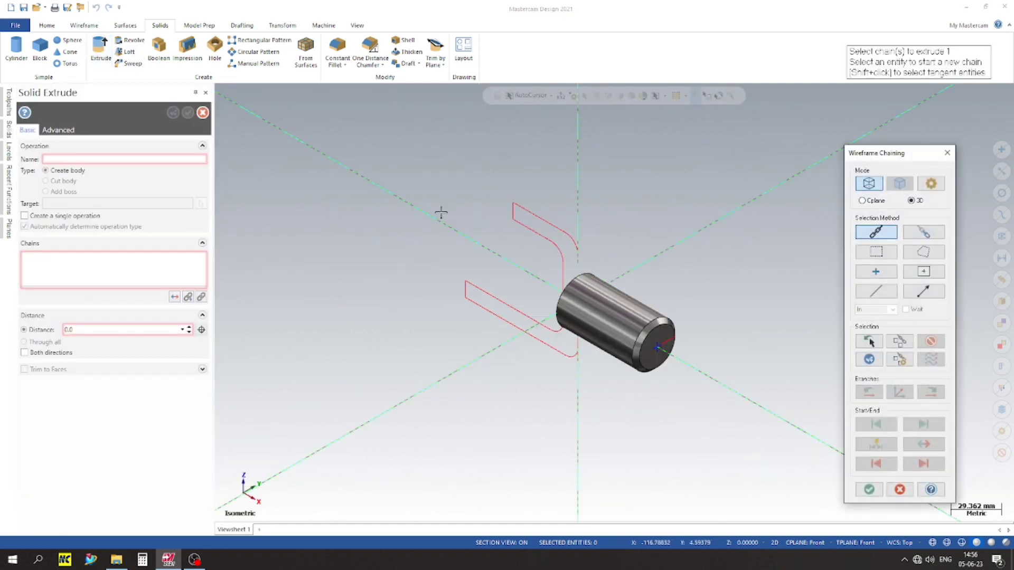
click(512, 218)
click(868, 489)
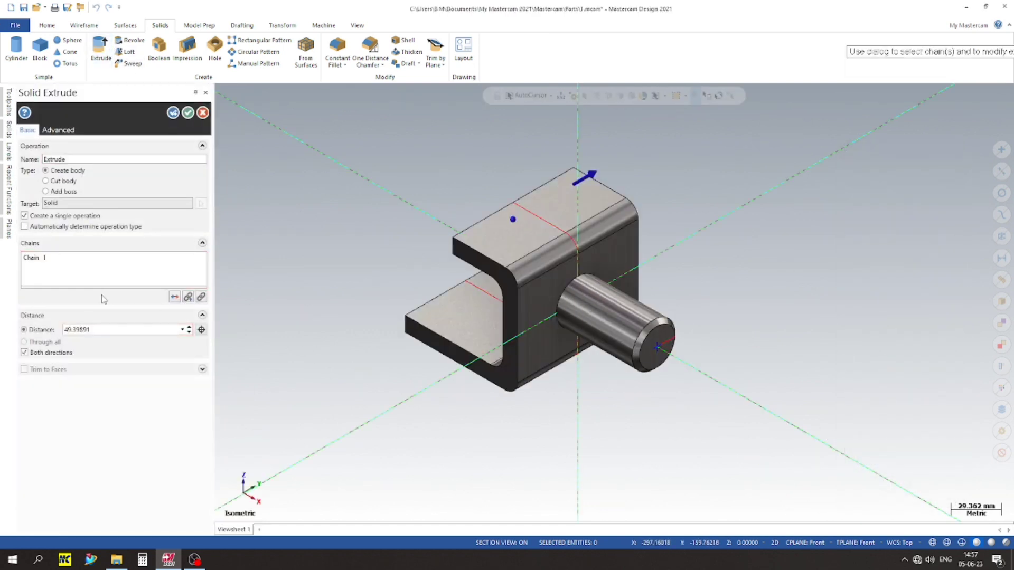
double_click(105, 329)
text(1)
key(Return)
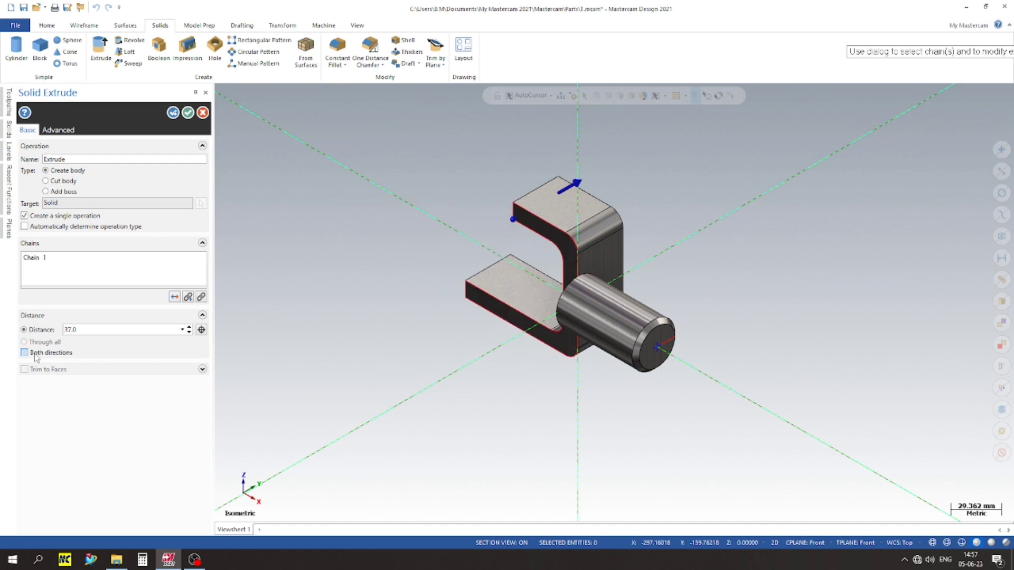
click(57, 192)
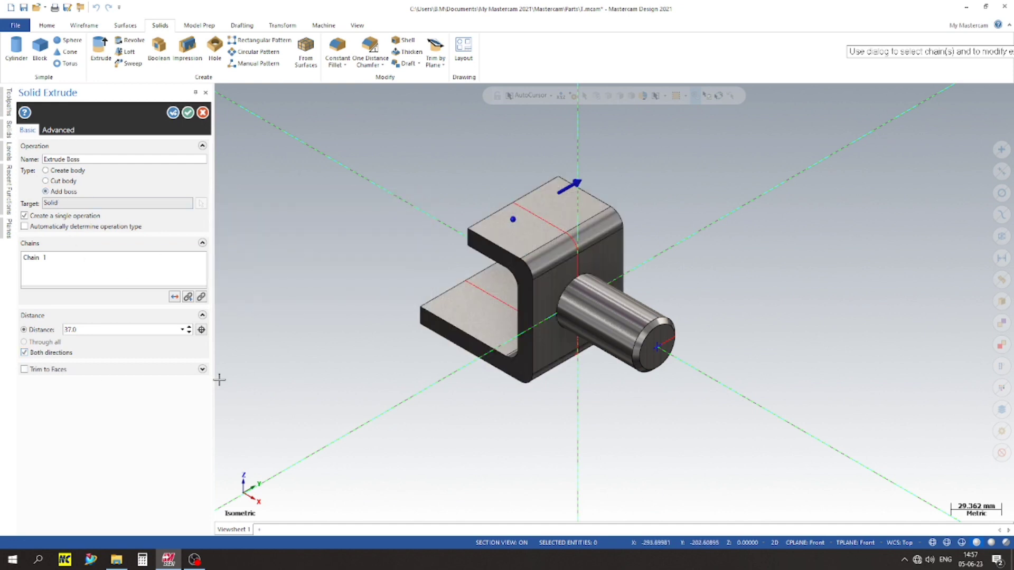
click(188, 113)
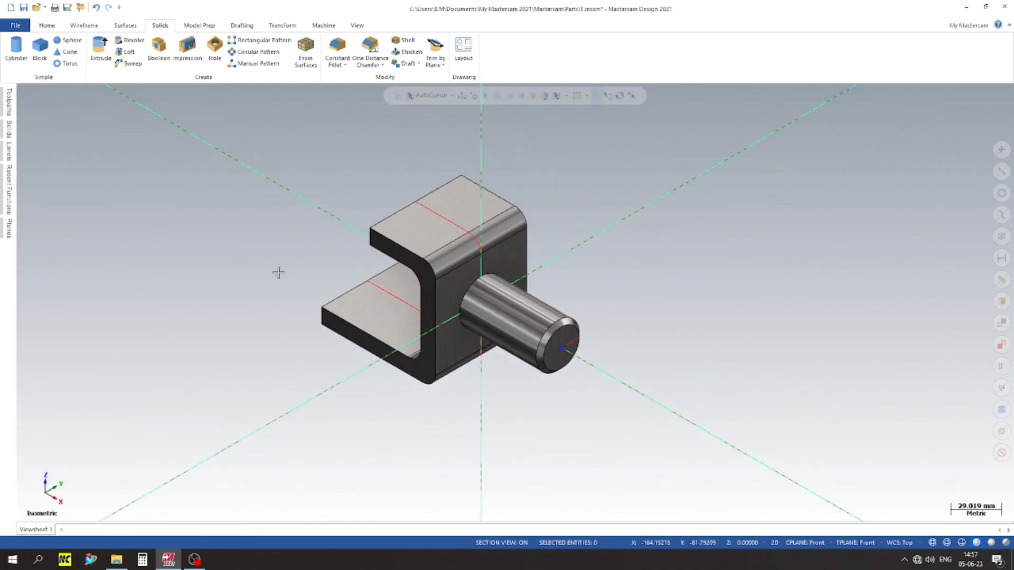
Create a simple 7.5 mm diameter hole 25 mm deep, with a 118° bottom and 8.625 mm top chamfer, centred on the pin's end face.
middle_drag(254, 317, 305, 273)
middle_drag(261, 310, 260, 285)
scroll(260, 286, up, 3)
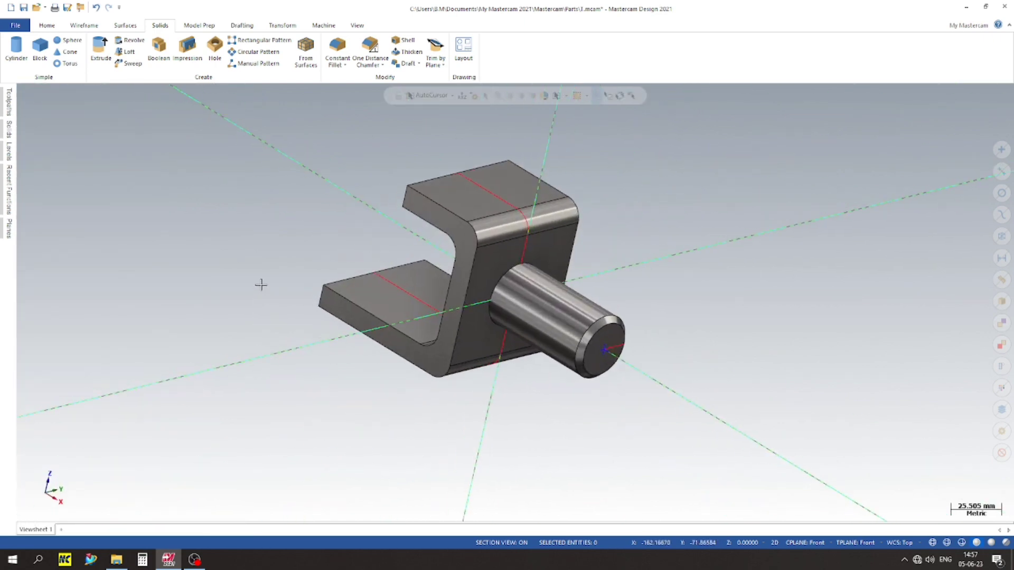
middle_drag(626, 335, 538, 345)
scroll(499, 323, up, 1)
scroll(245, 199, down, 2)
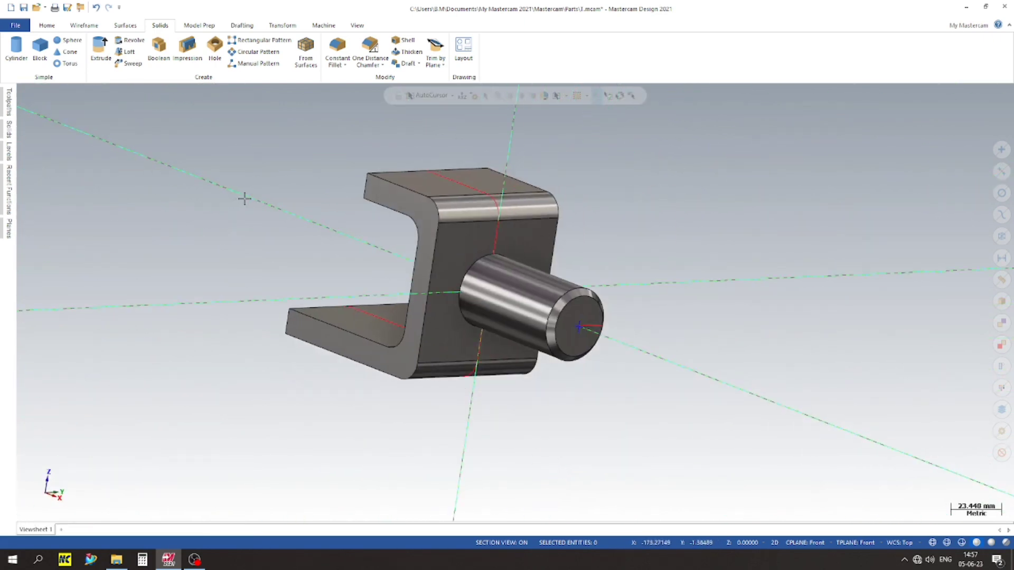
click(220, 47)
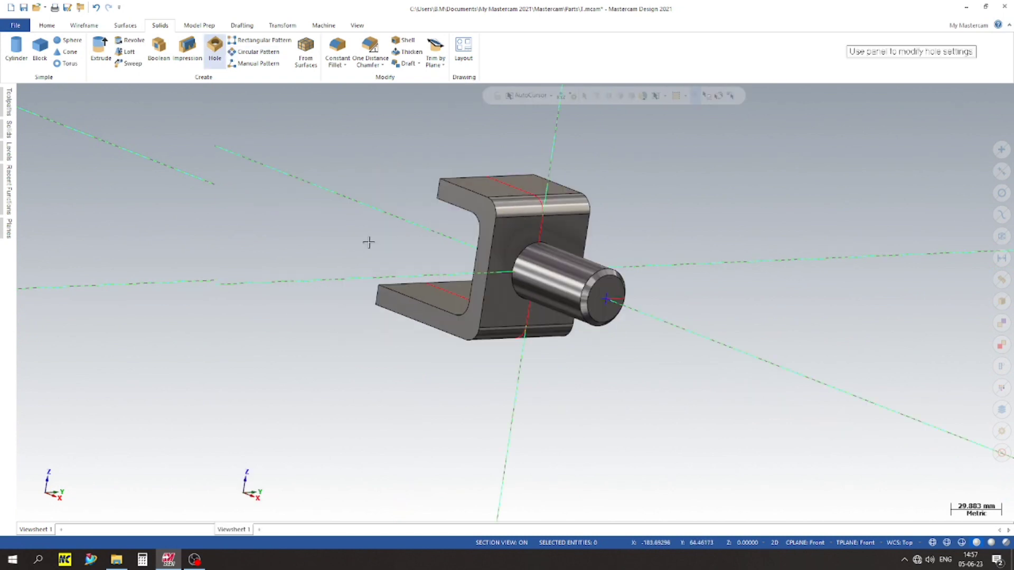
click(152, 217)
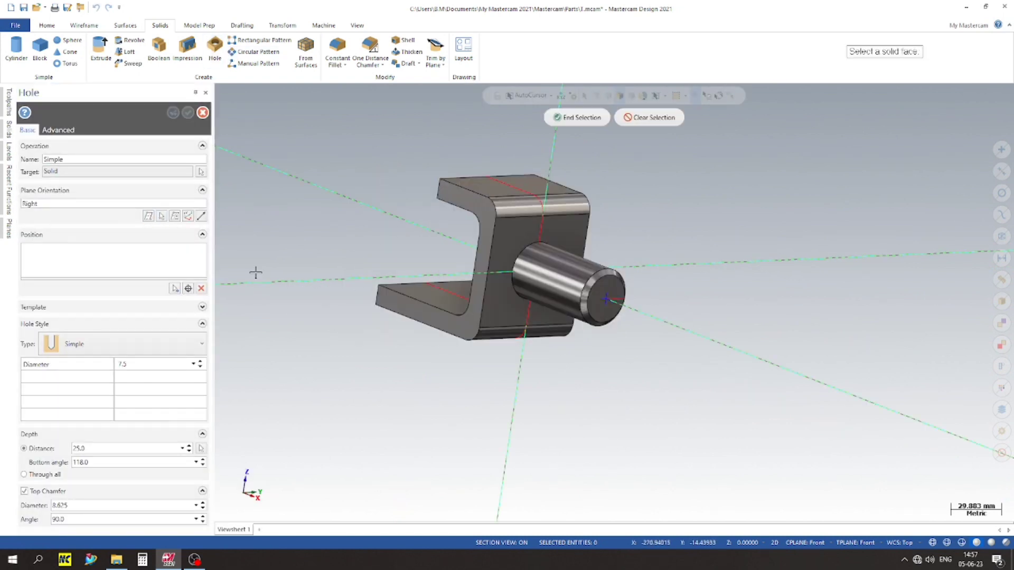
click(601, 289)
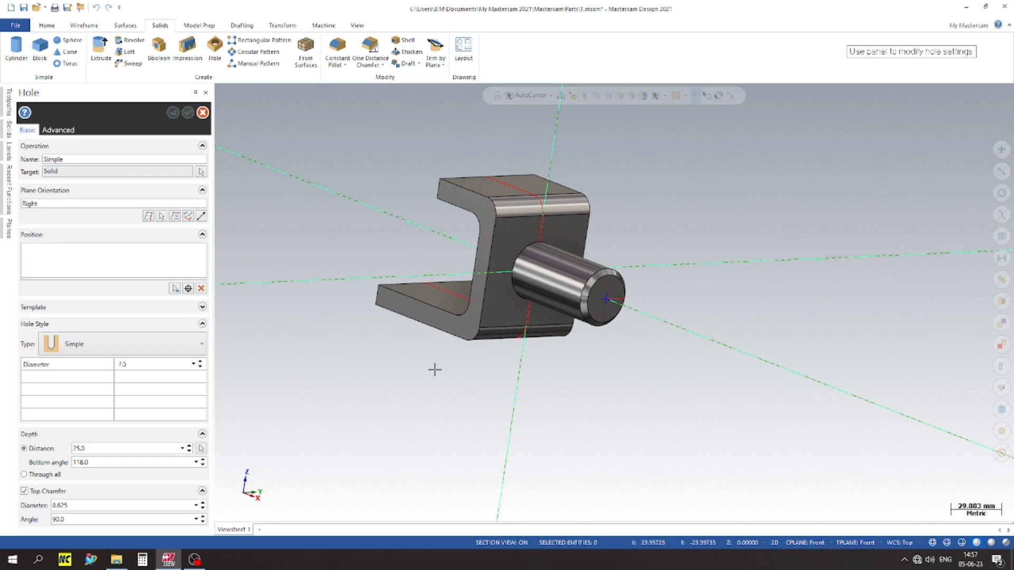
click(176, 289)
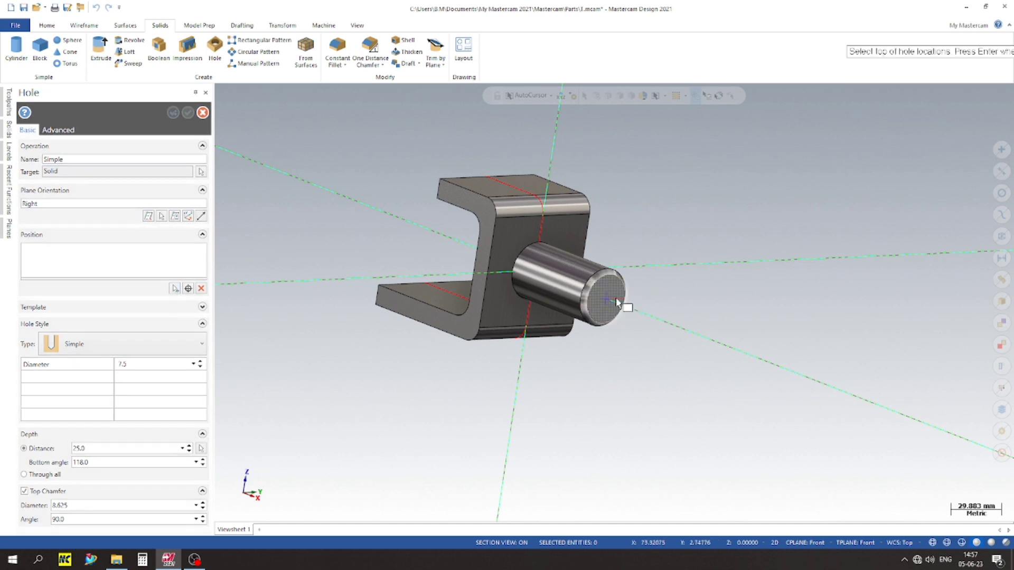
click(605, 300)
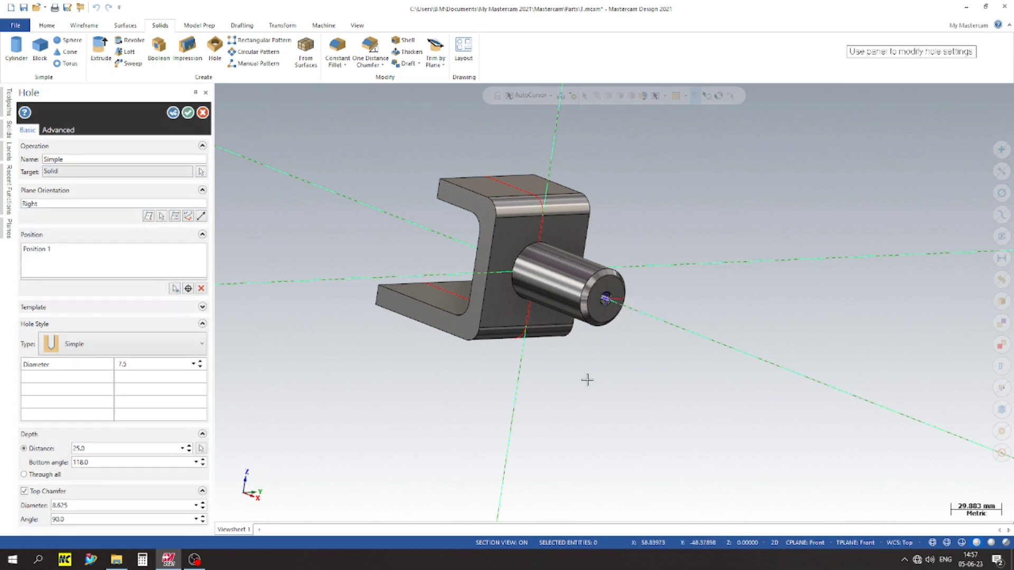
click(140, 366)
scroll(675, 334, up, 5)
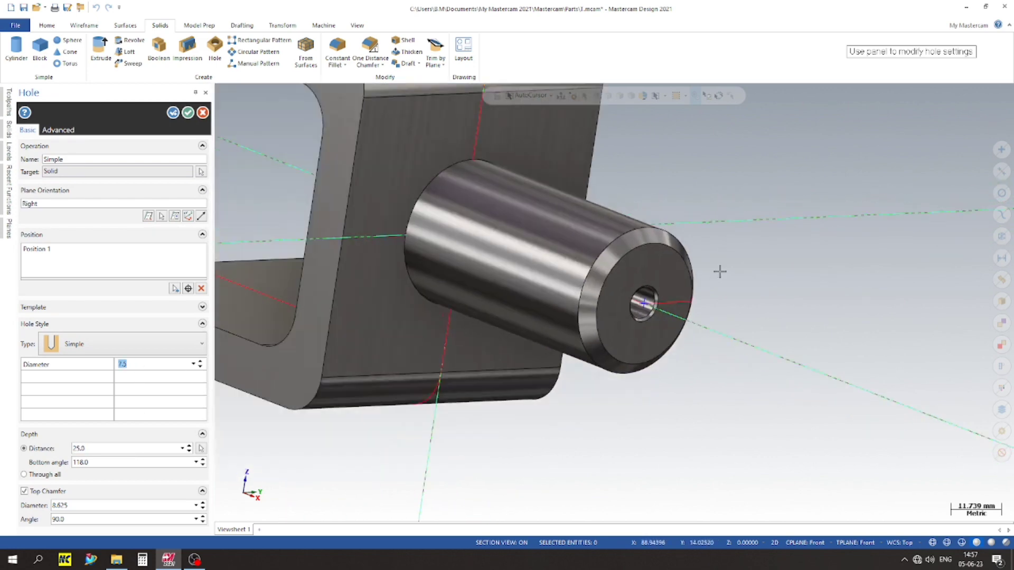
scroll(720, 271, down, 3)
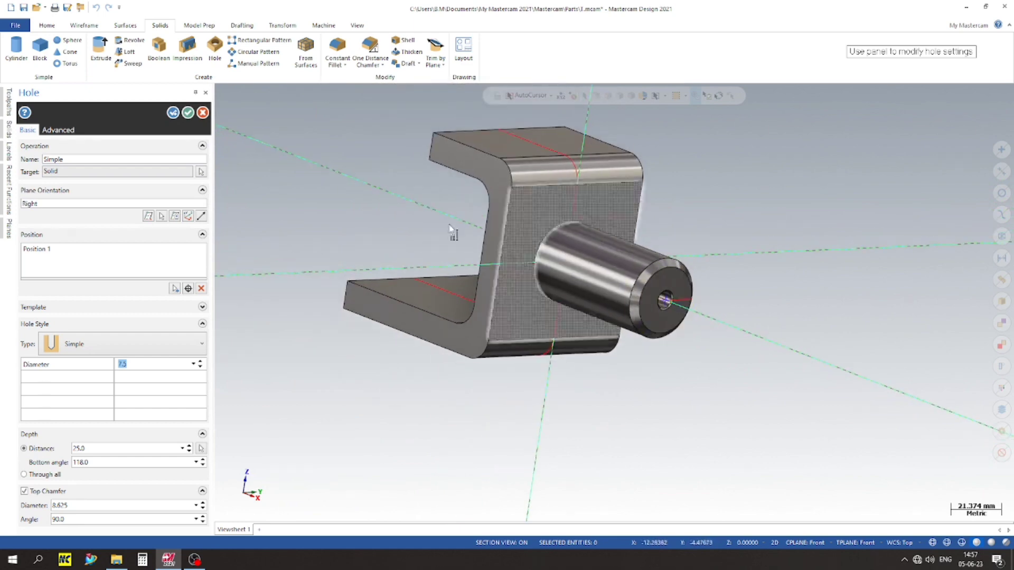
click(187, 113)
Add a 5 mm constant-radius fillet to the circular edge where the pin meets the bracket's outer face.
scroll(588, 343, up, 4)
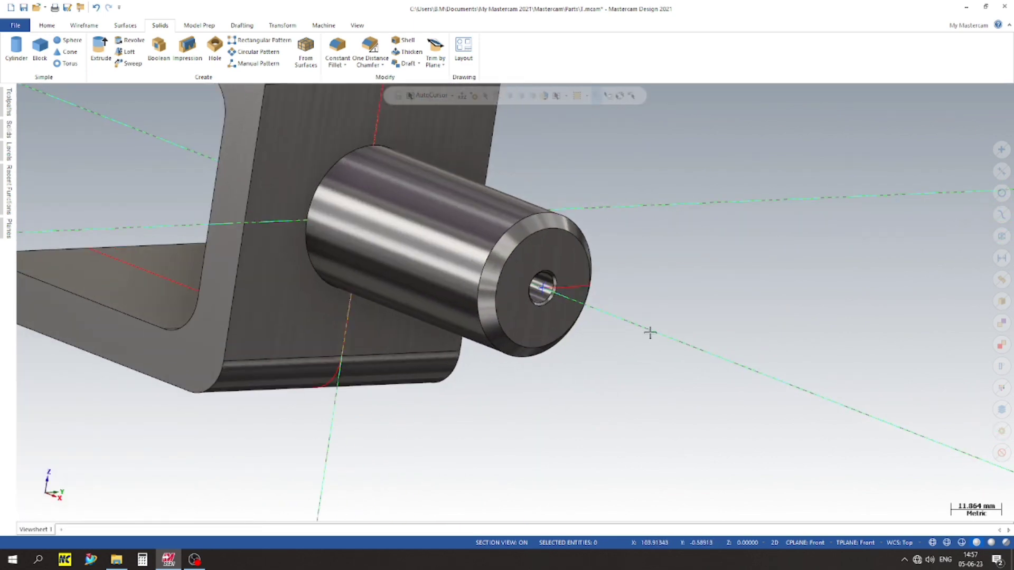
scroll(541, 181, up, 2)
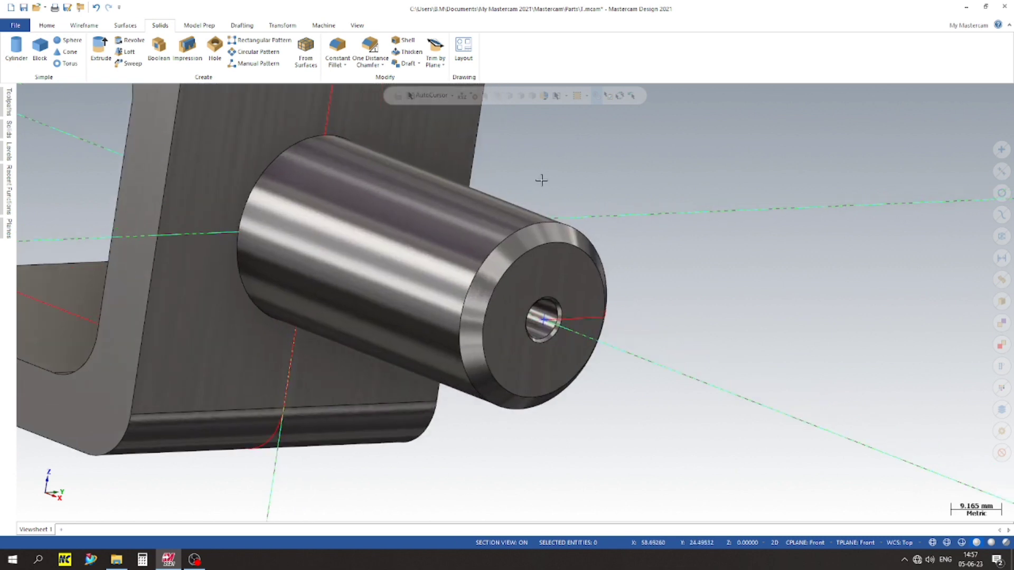
scroll(693, 270, down, 2)
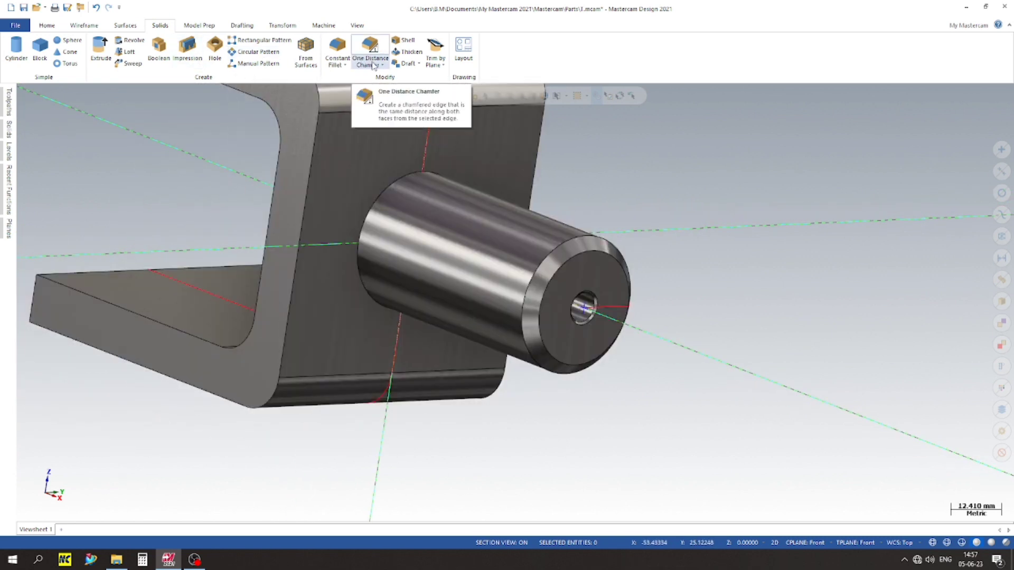
click(343, 65)
click(362, 83)
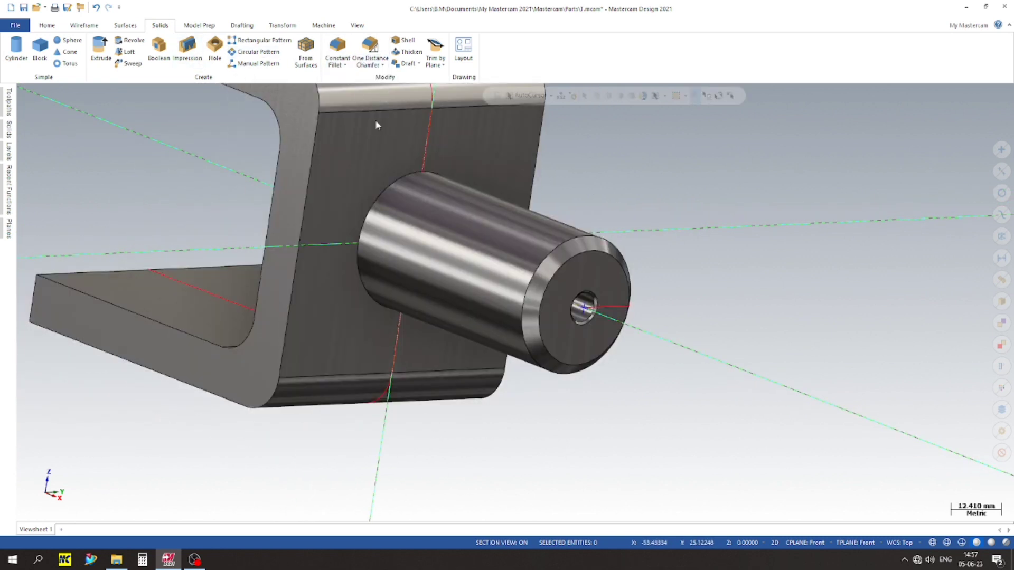
click(457, 226)
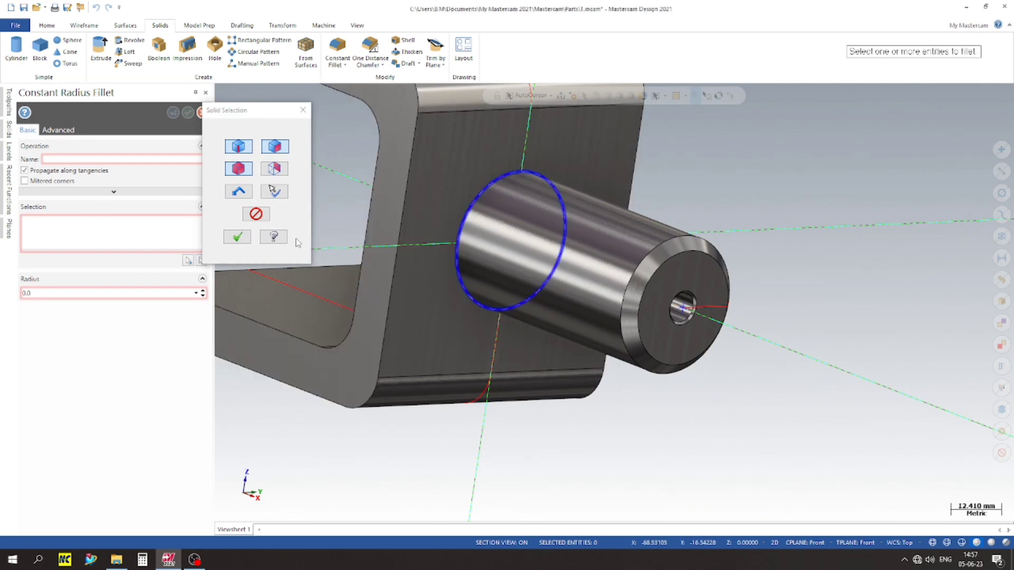
click(237, 237)
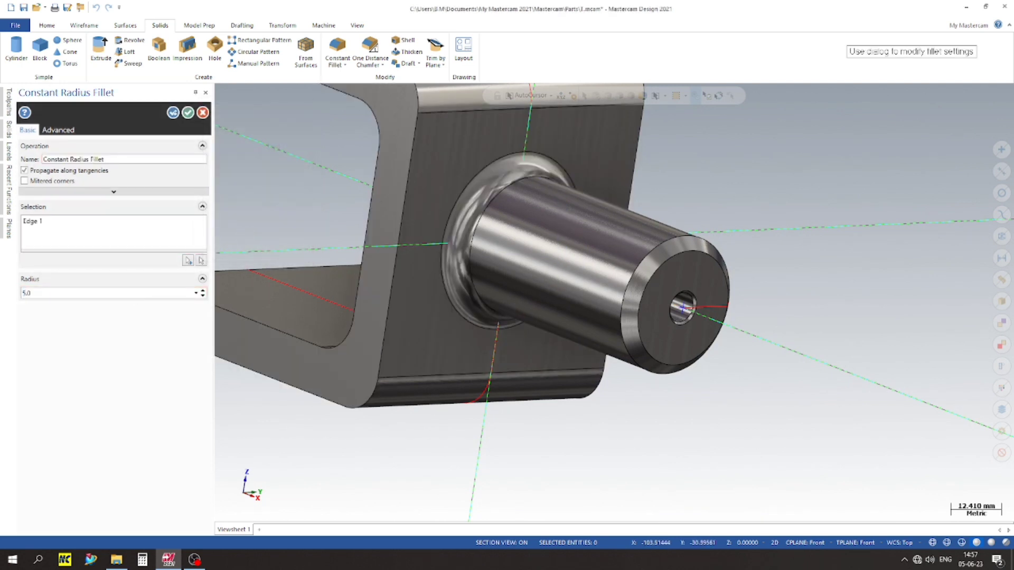
scroll(526, 130, up, 2)
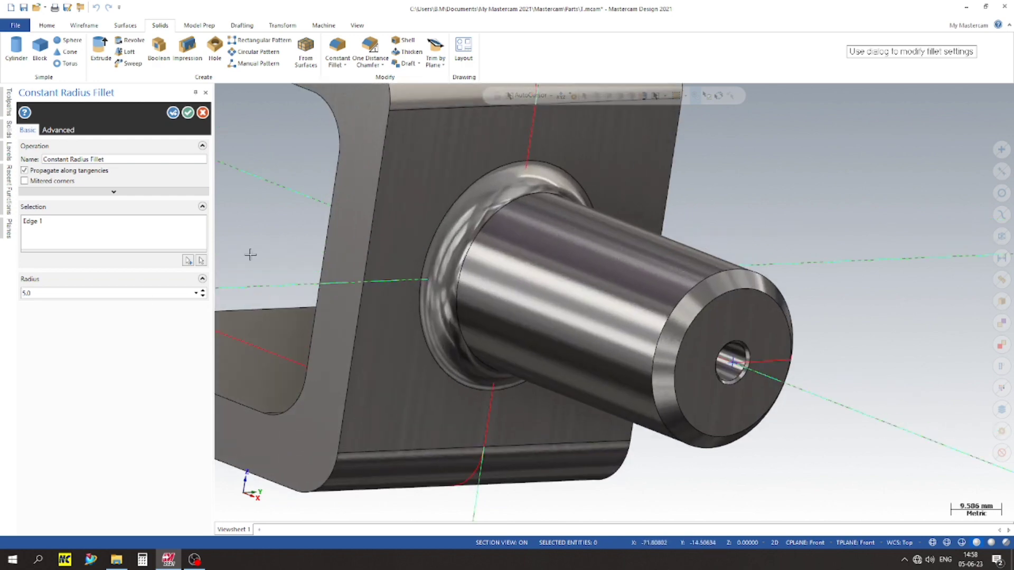
click(203, 291)
click(203, 296)
scroll(359, 225, down, 3)
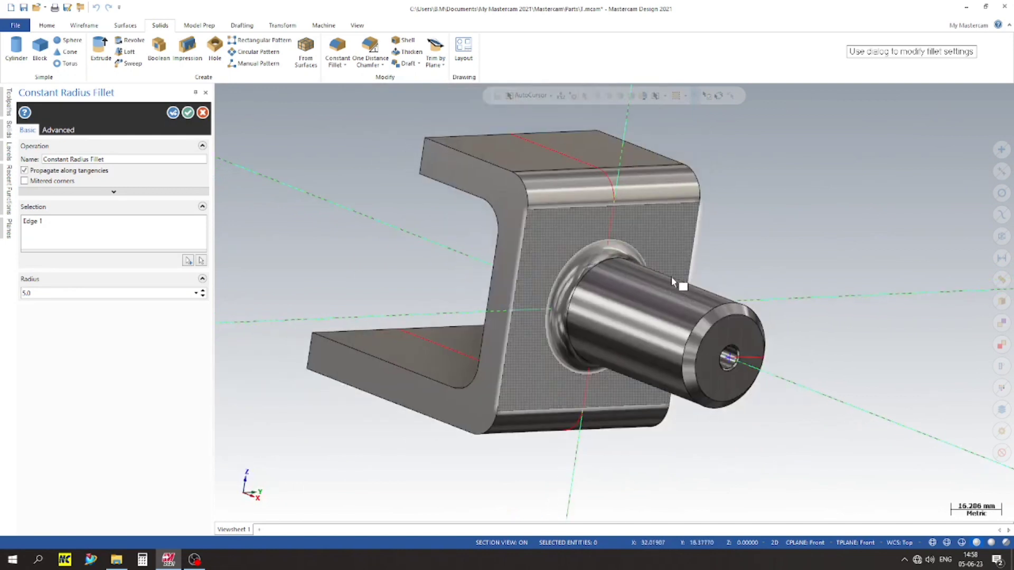
scroll(358, 226, up, 1)
scroll(856, 227, up, 3)
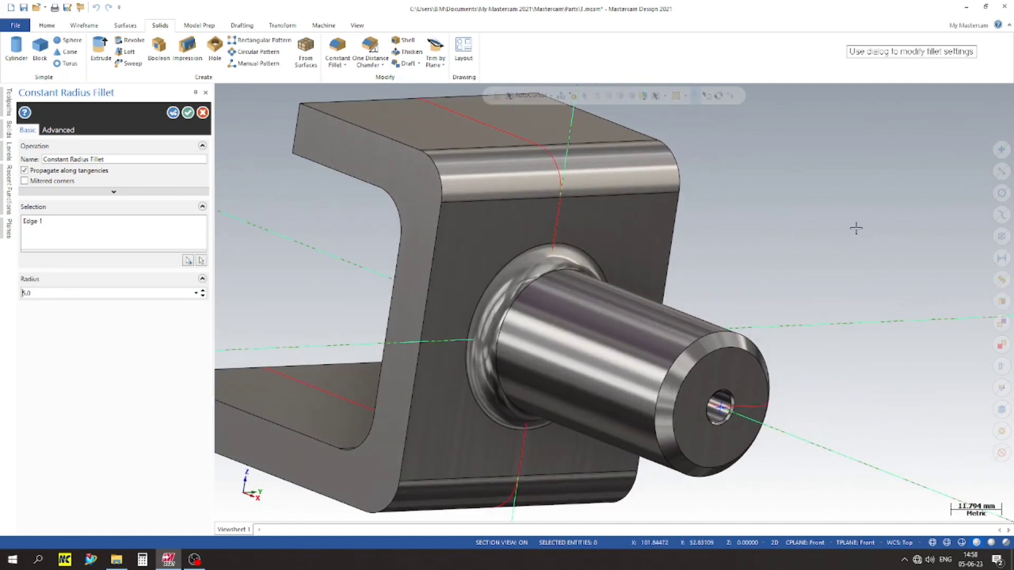
scroll(749, 228, down, 2)
middle_drag(750, 229, 394, 206)
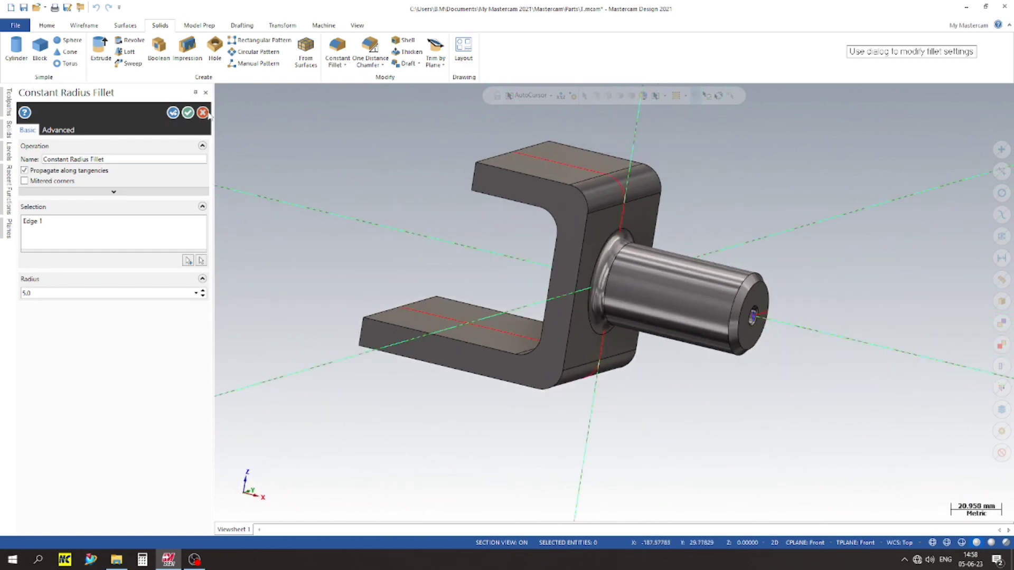
click(187, 112)
Set a quick construction plane on the bracket's upper flange face and switch to the top view.
middle_drag(446, 227, 276, 209)
right_click(277, 209)
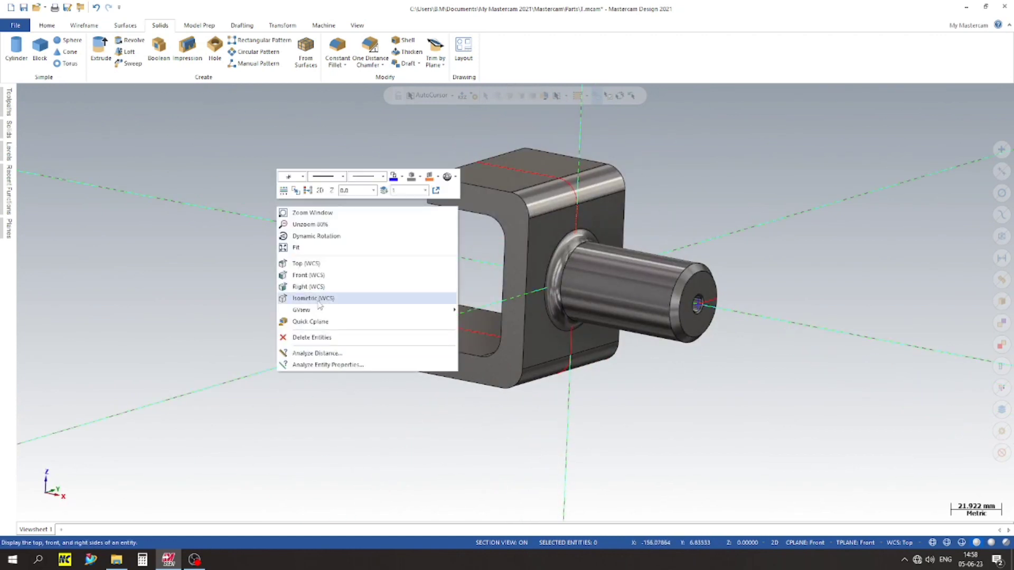
click(317, 297)
scroll(285, 283, up, 4)
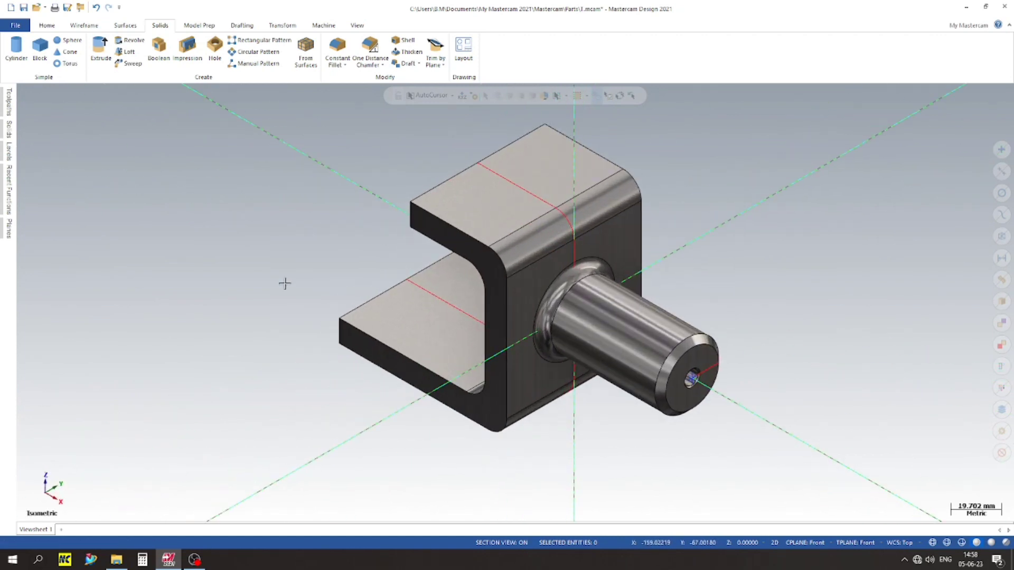
scroll(284, 283, up, 2)
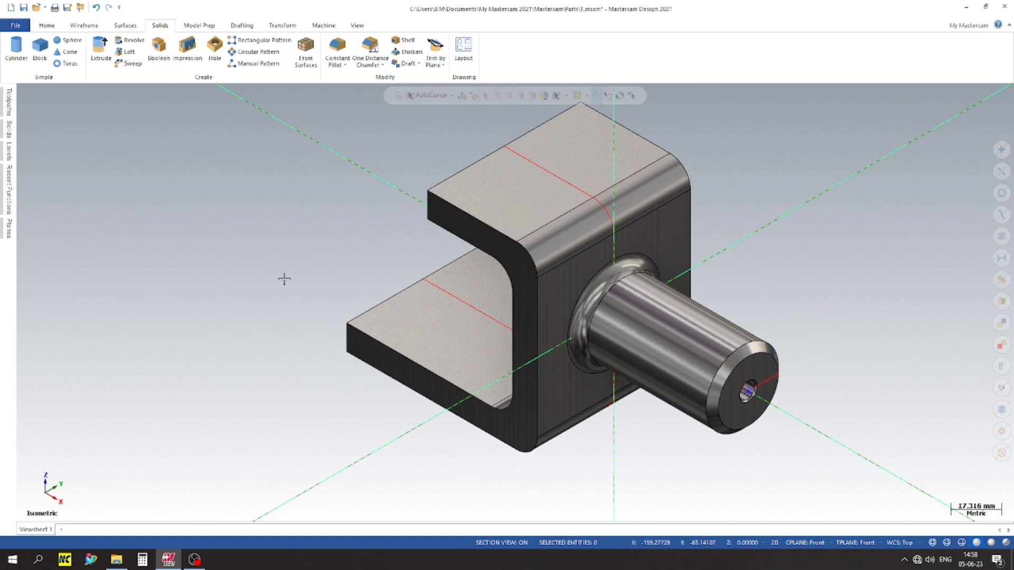
scroll(287, 319, down, 1)
right_click(254, 224)
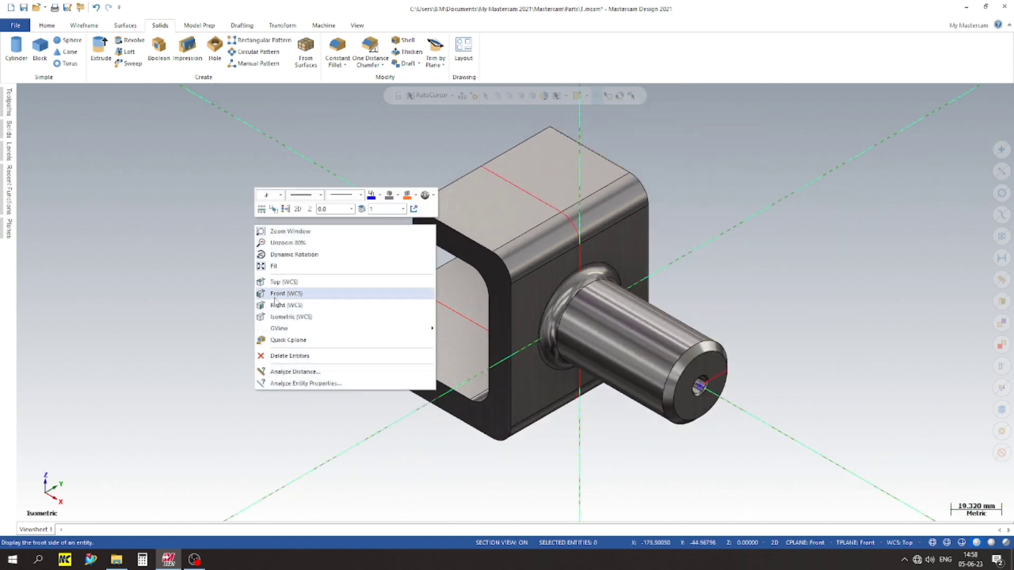
click(285, 341)
click(498, 233)
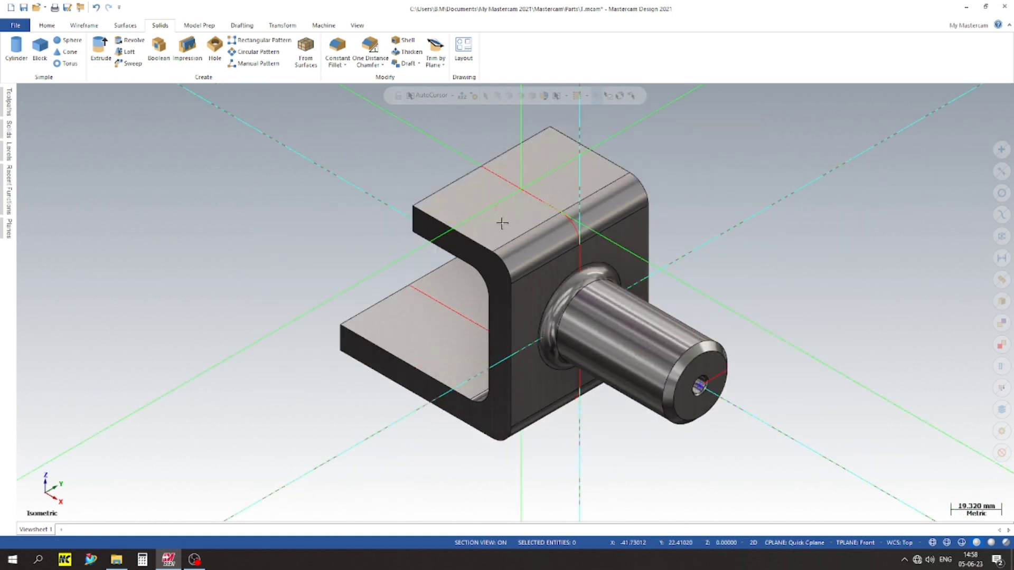
right_click(312, 178)
click(340, 237)
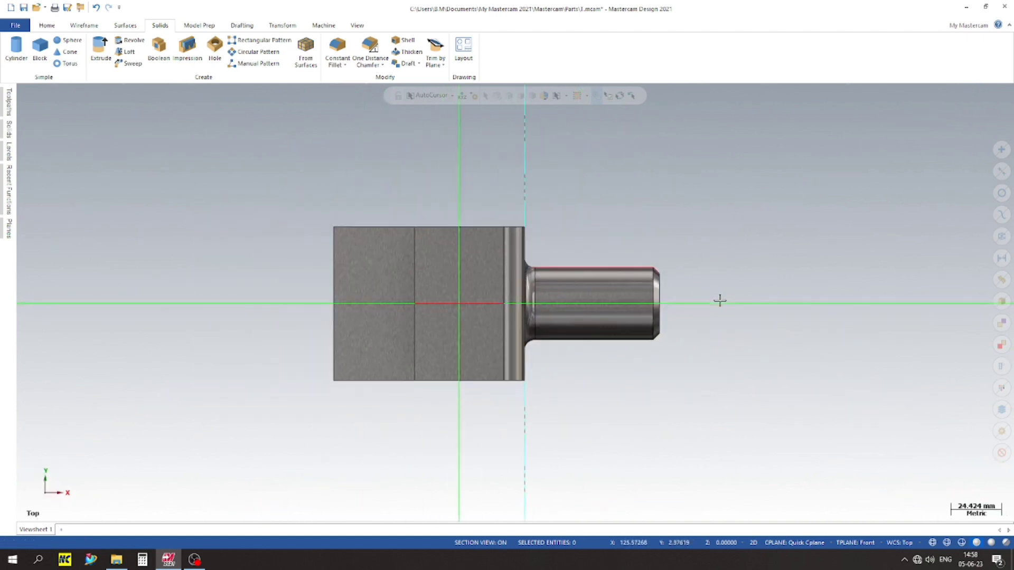
scroll(342, 195, down, 1)
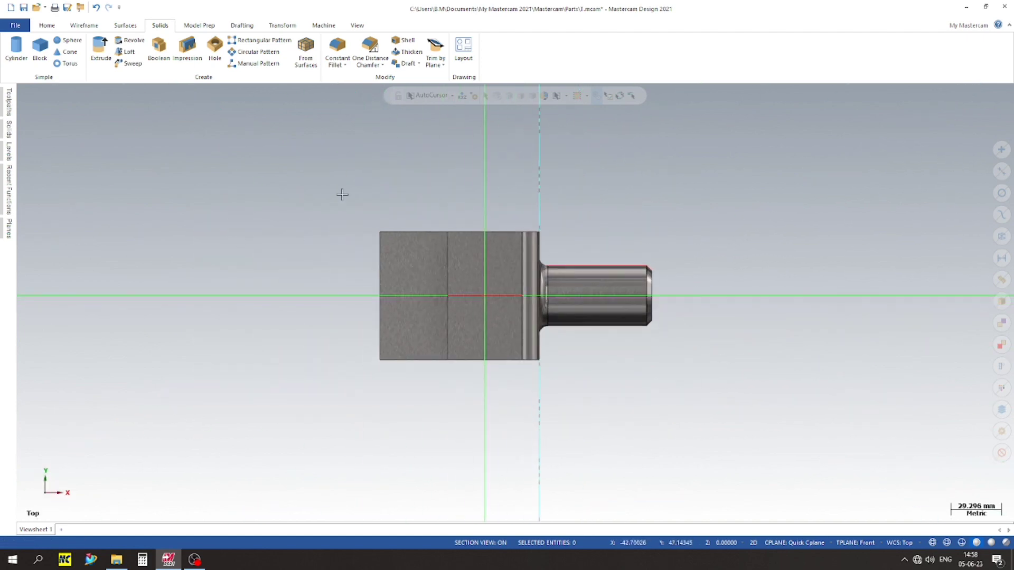
Add level 2 and move the bracket-and-pin solid to level 3.
click(2, 151)
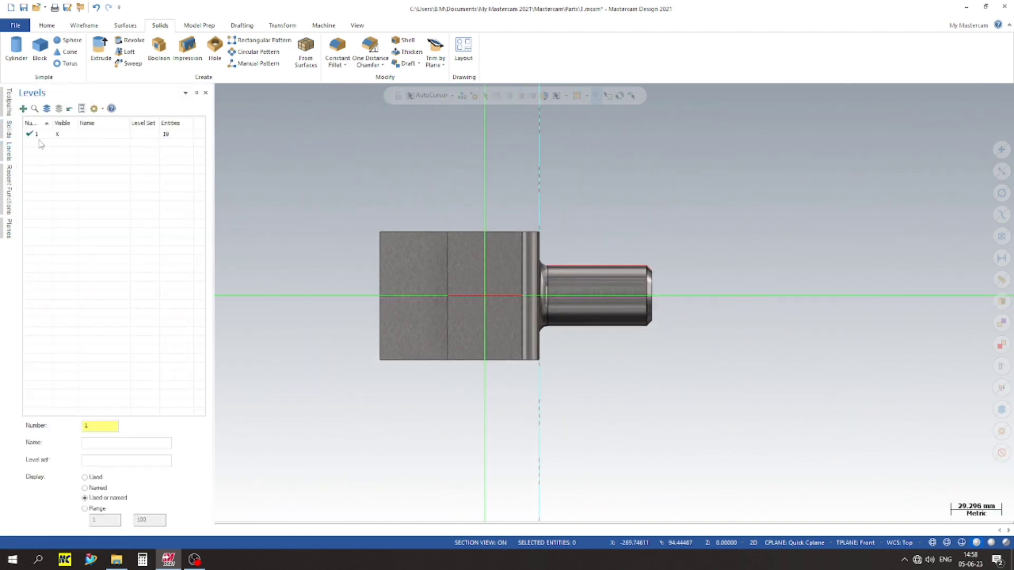
click(23, 108)
click(63, 135)
click(59, 137)
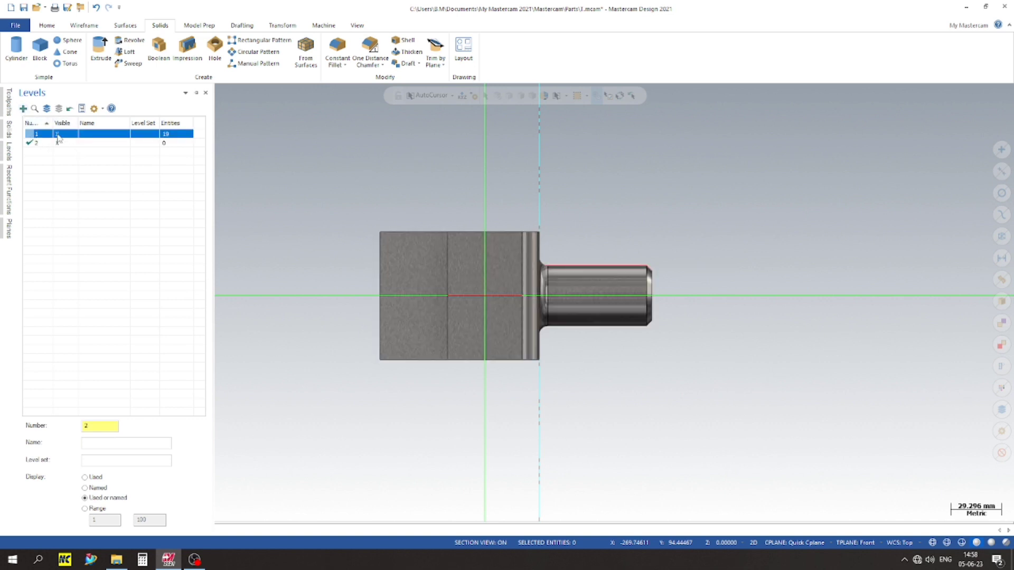
click(417, 262)
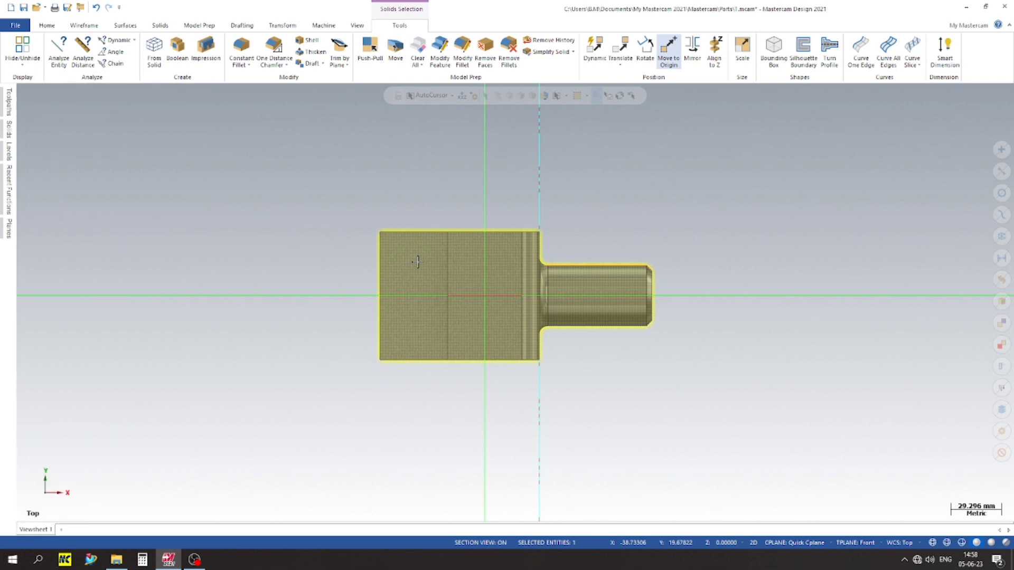
right_click(417, 262)
click(525, 246)
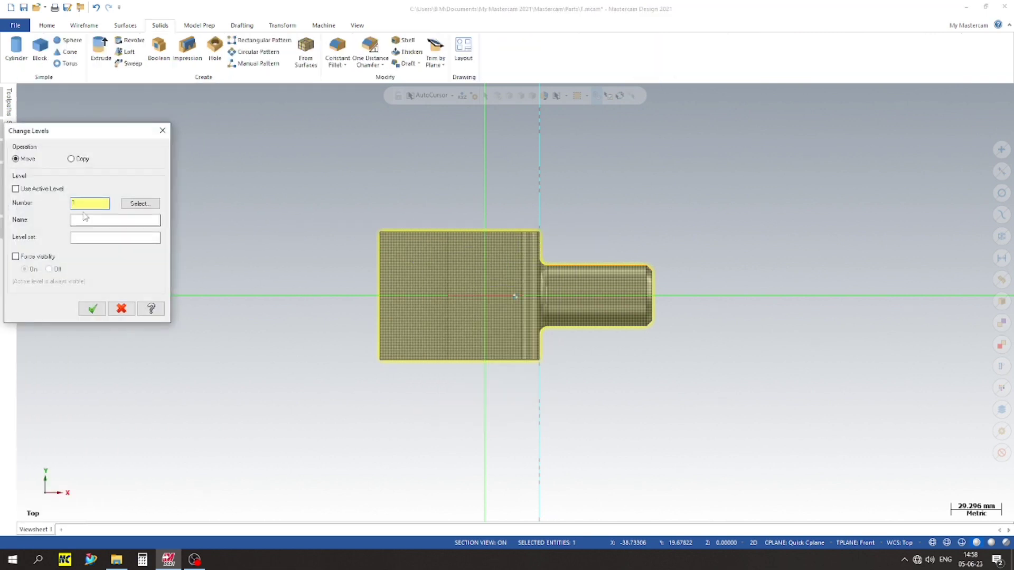
click(93, 309)
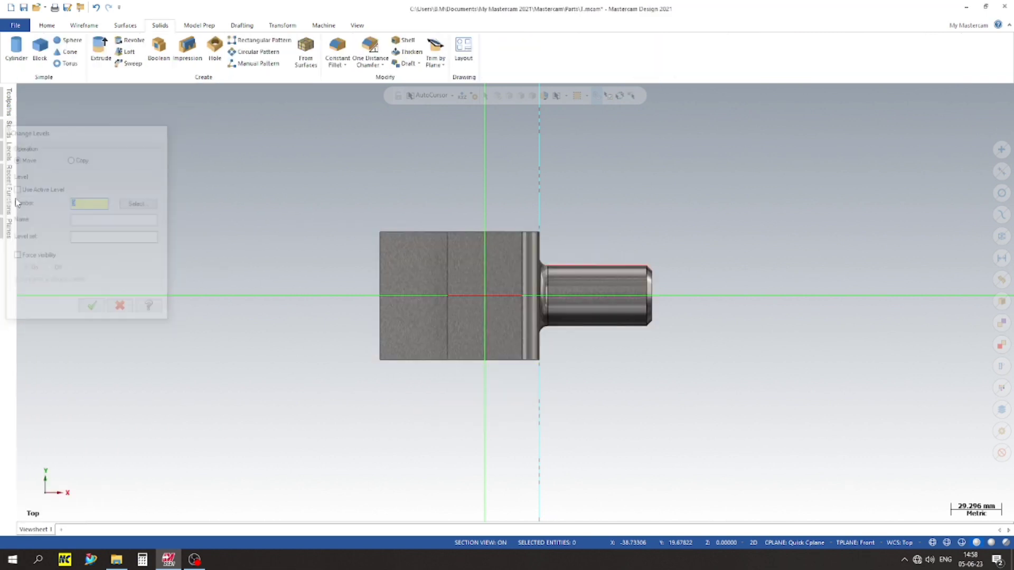
Make level 3 the active level and hide the wireframe on level 1.
click(9, 151)
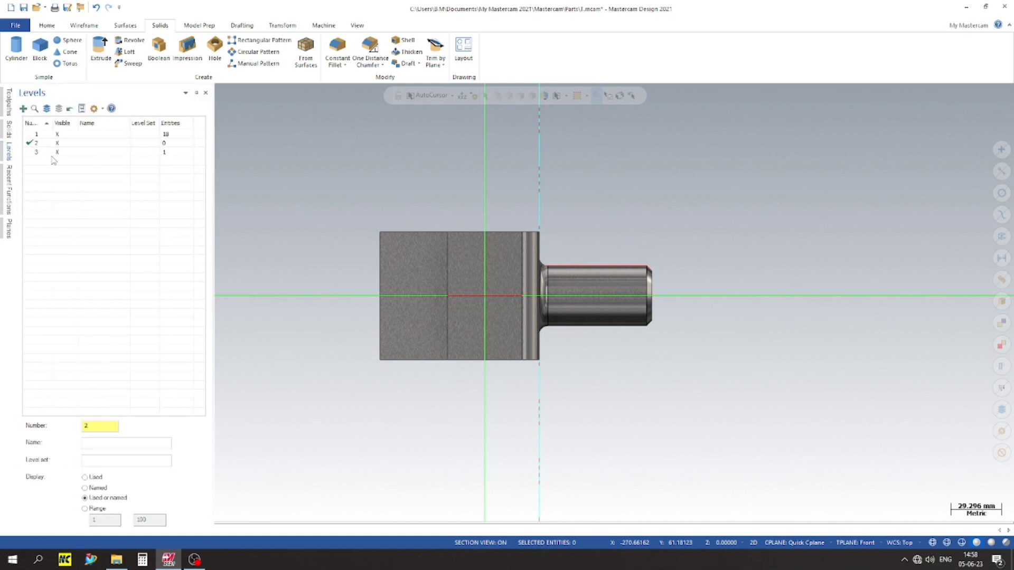
click(34, 153)
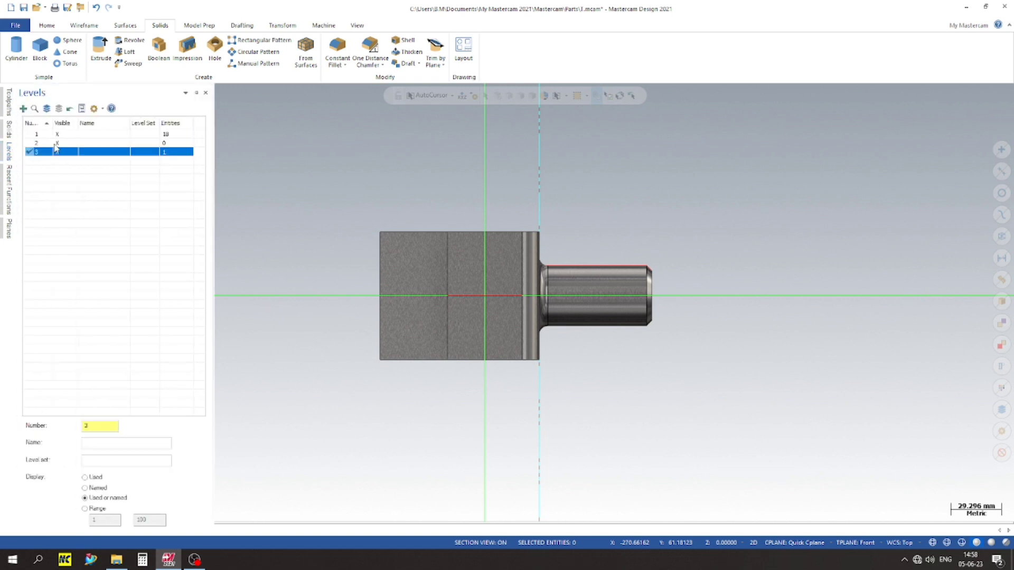
click(60, 137)
scroll(511, 268, up, 3)
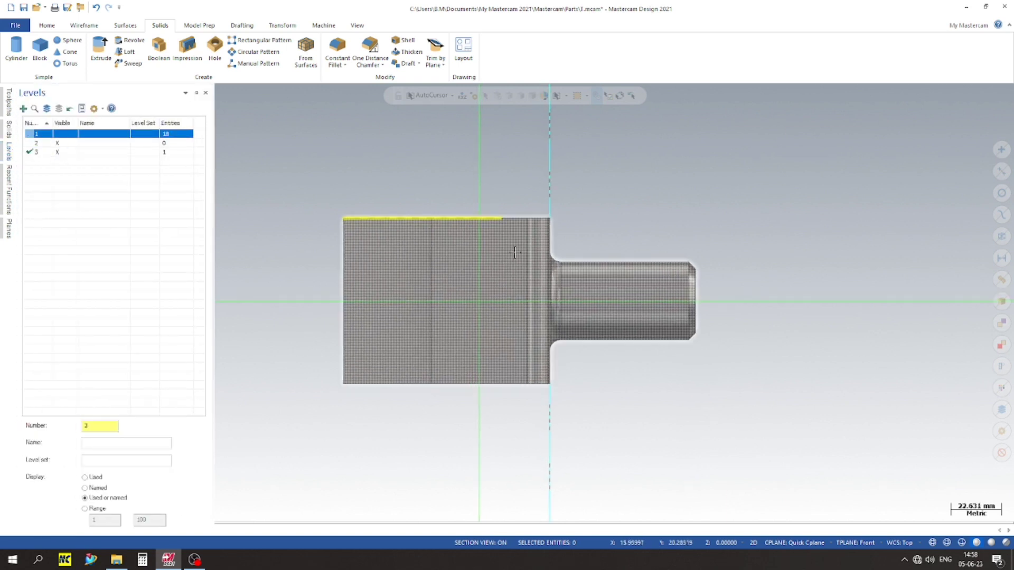
scroll(518, 251, down, 2)
click(353, 178)
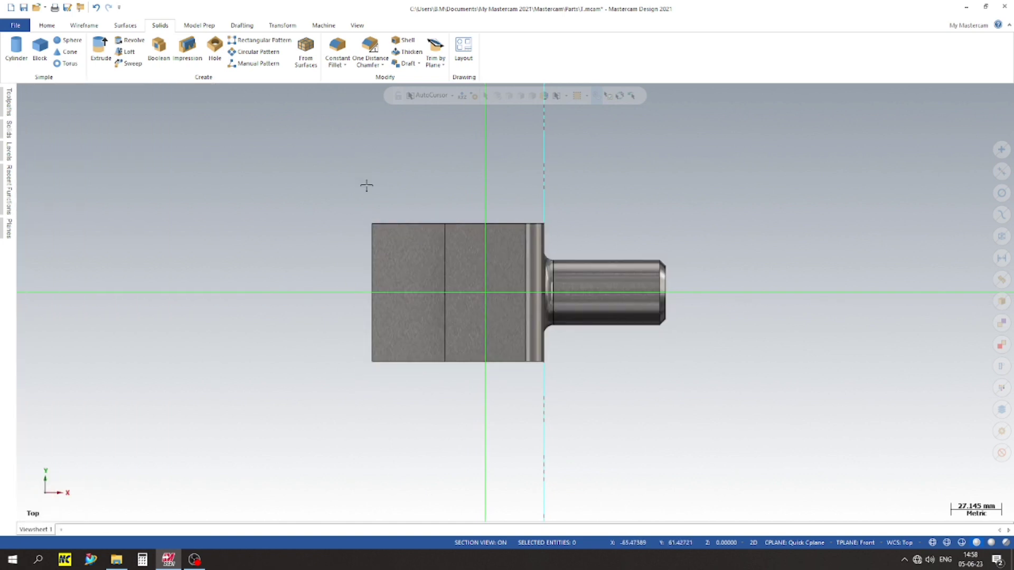
Draw a 90 mm line at 0° from the midpoint of the upper flange's free edge towards the pin.
scroll(391, 224, up, 4)
click(96, 27)
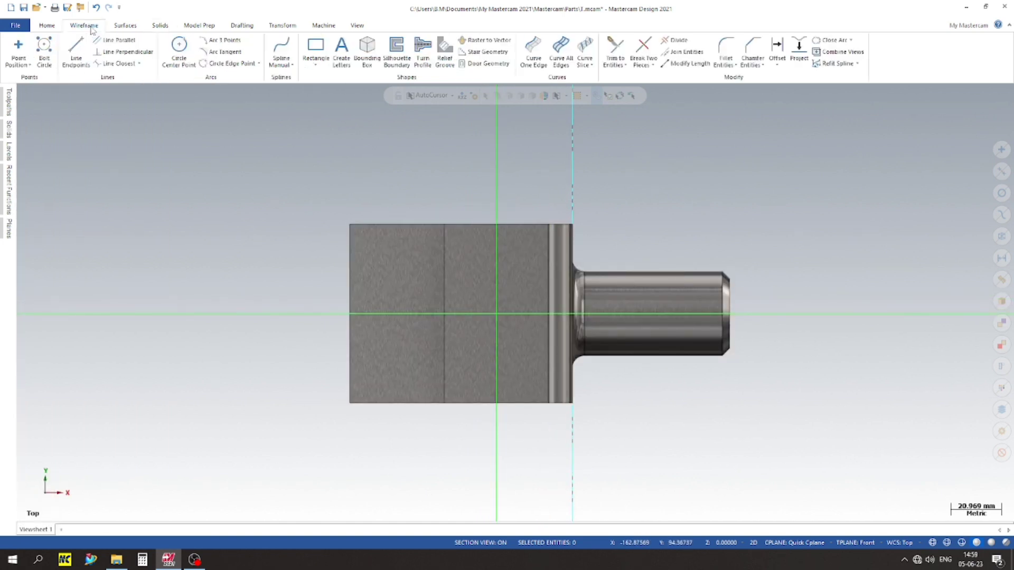
click(77, 51)
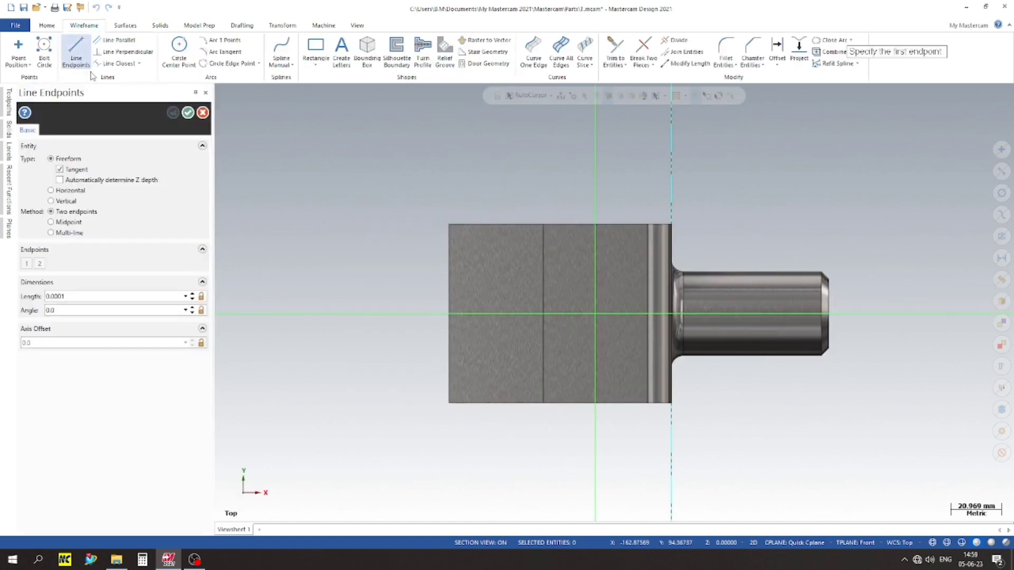
click(545, 321)
click(828, 314)
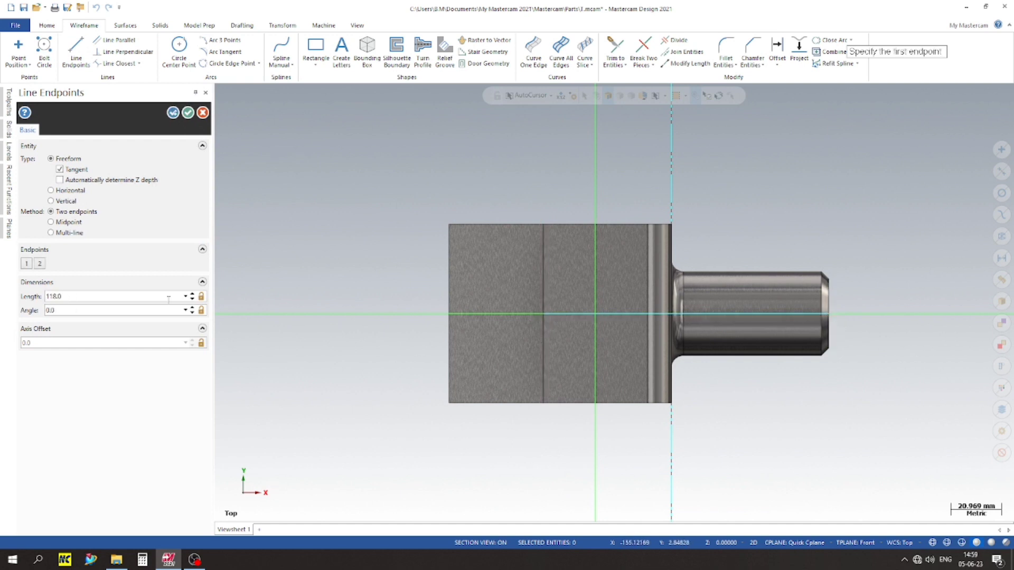
double_click(94, 297)
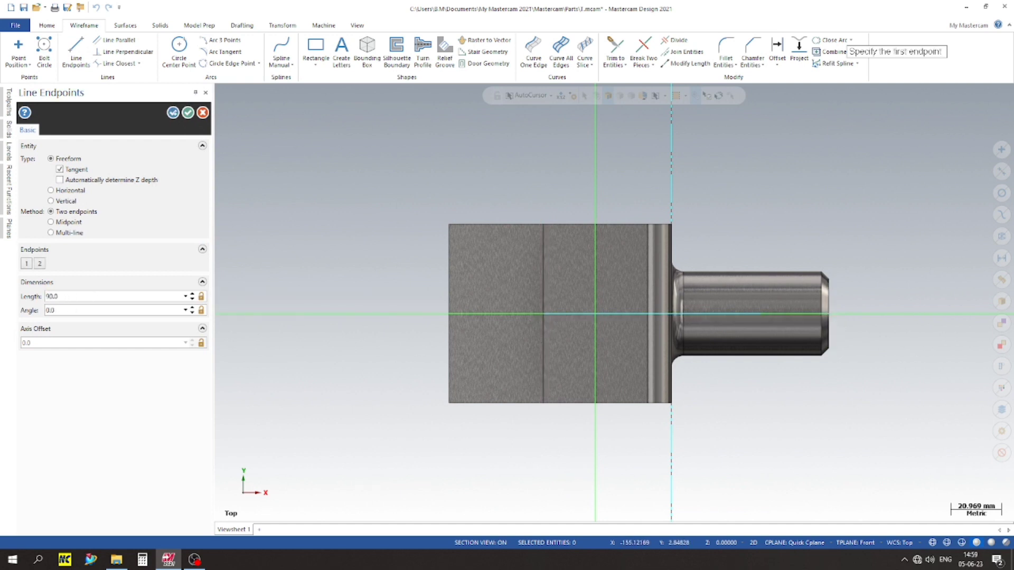
key(Return)
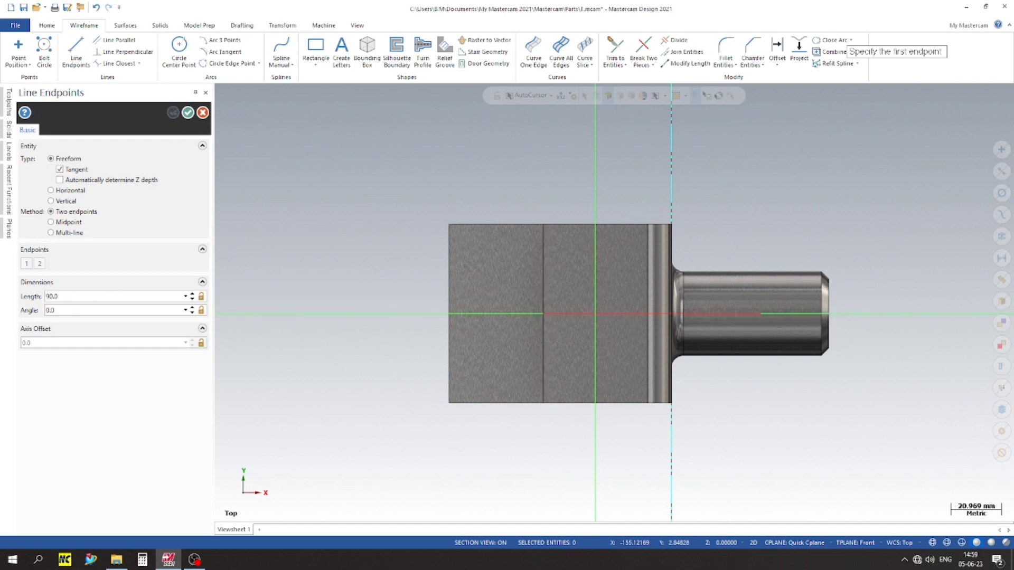
click(188, 117)
Draw a 90 mm radius circle centred on the line's pin-side endpoint and passing through its other endpoint.
click(179, 50)
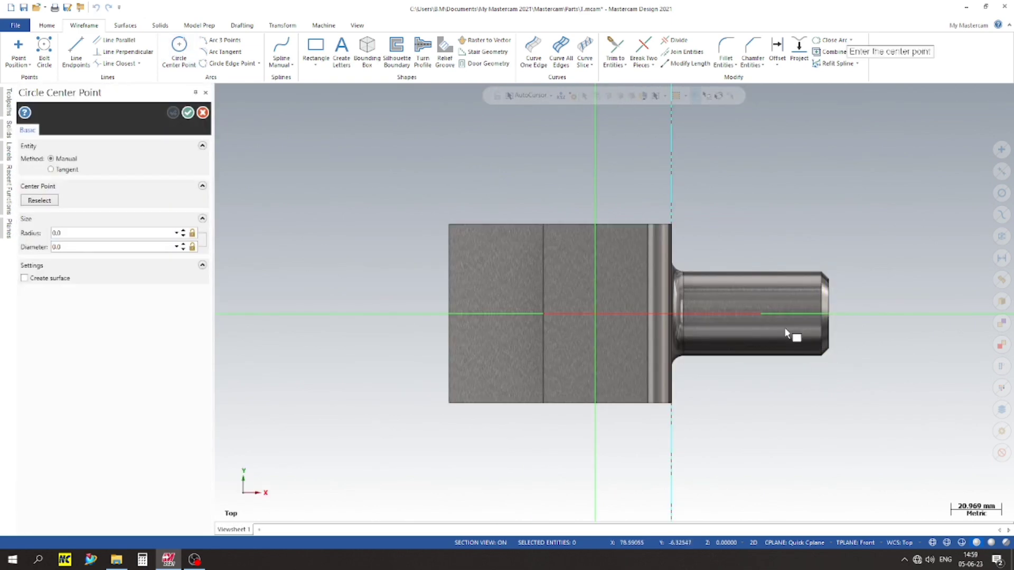
click(760, 314)
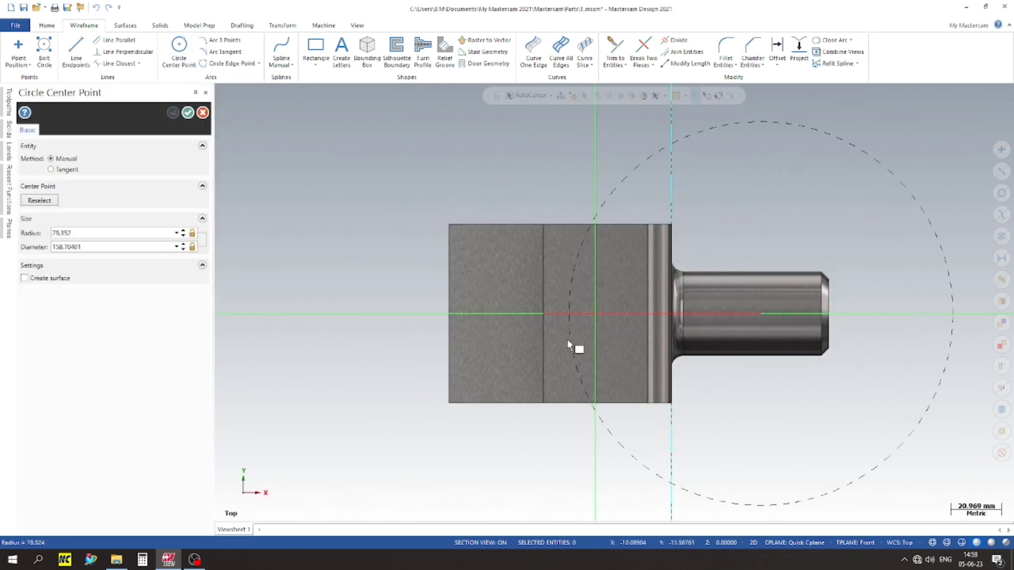
click(545, 313)
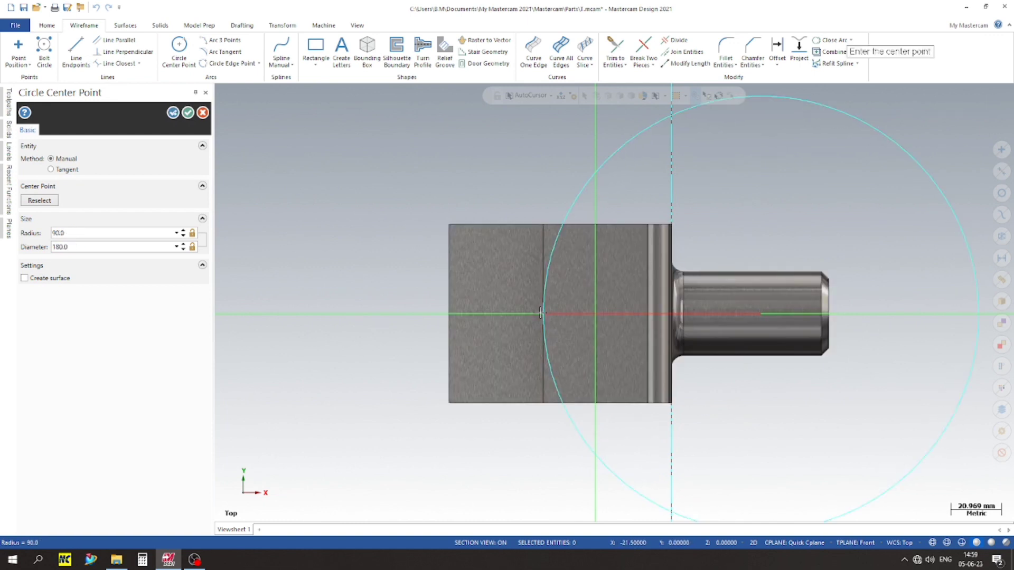
click(93, 245)
click(189, 113)
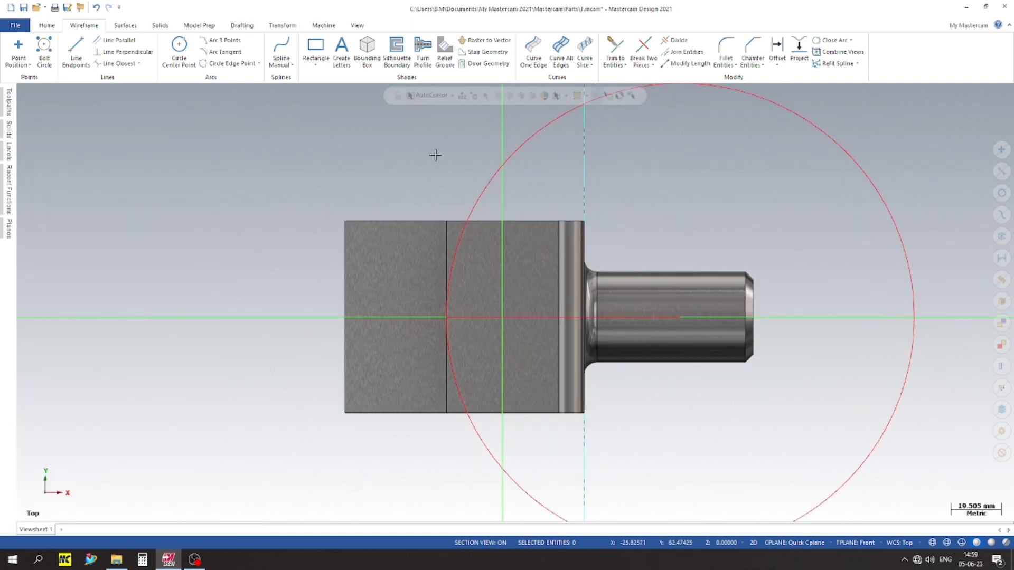
scroll(394, 163, down, 3)
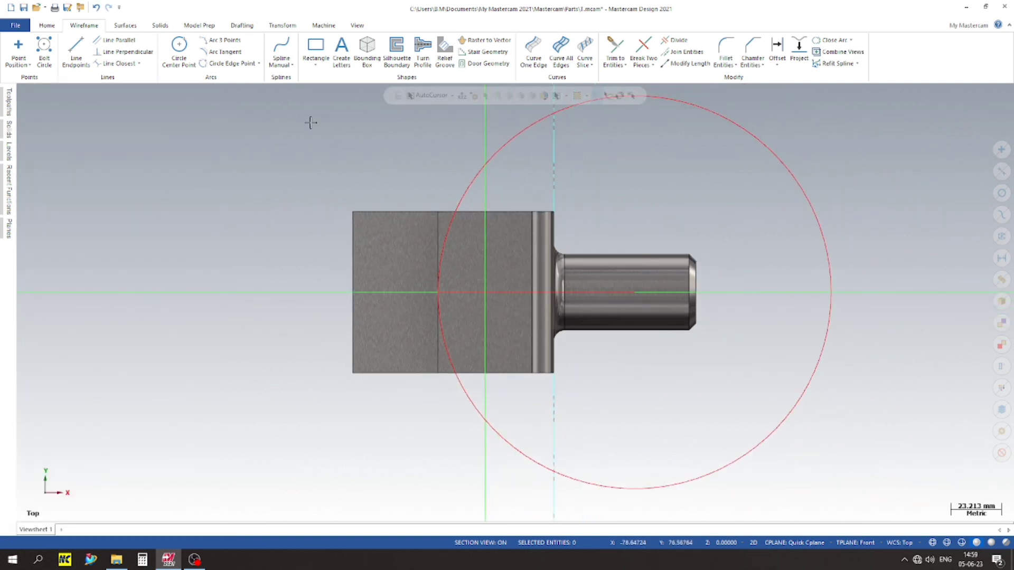
click(78, 50)
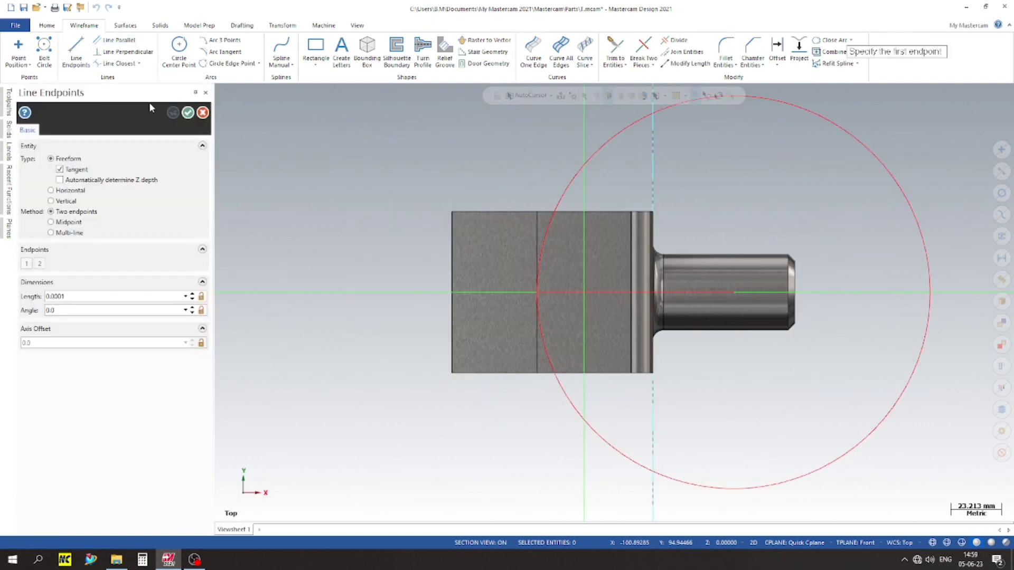
click(537, 213)
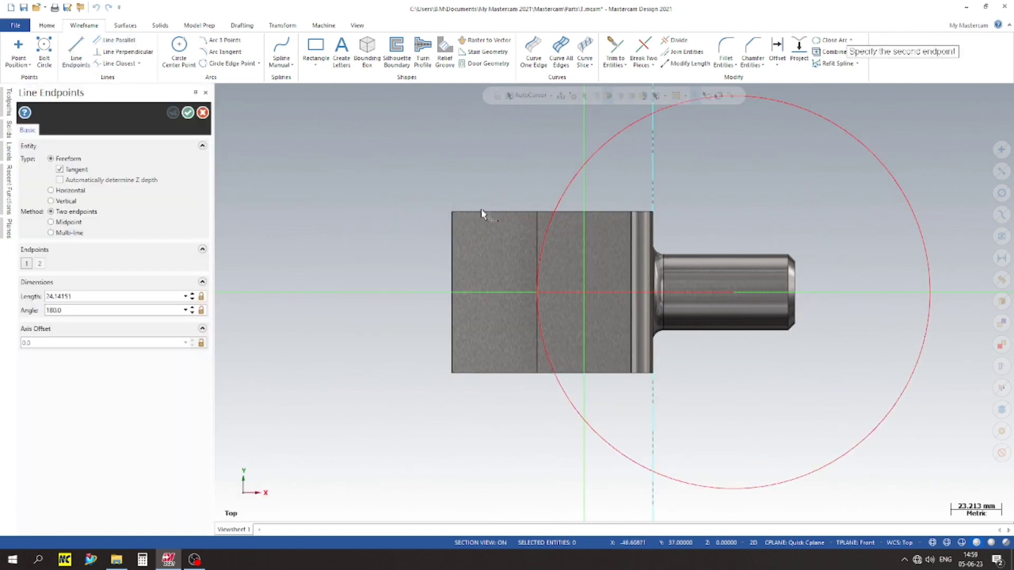
key(Escape)
key(Escape)
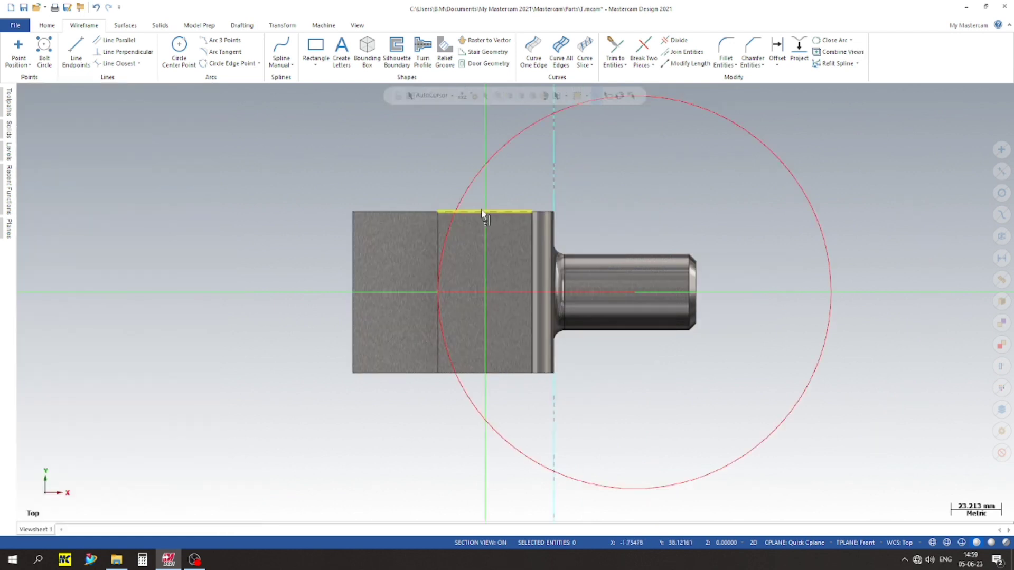
click(315, 65)
click(338, 86)
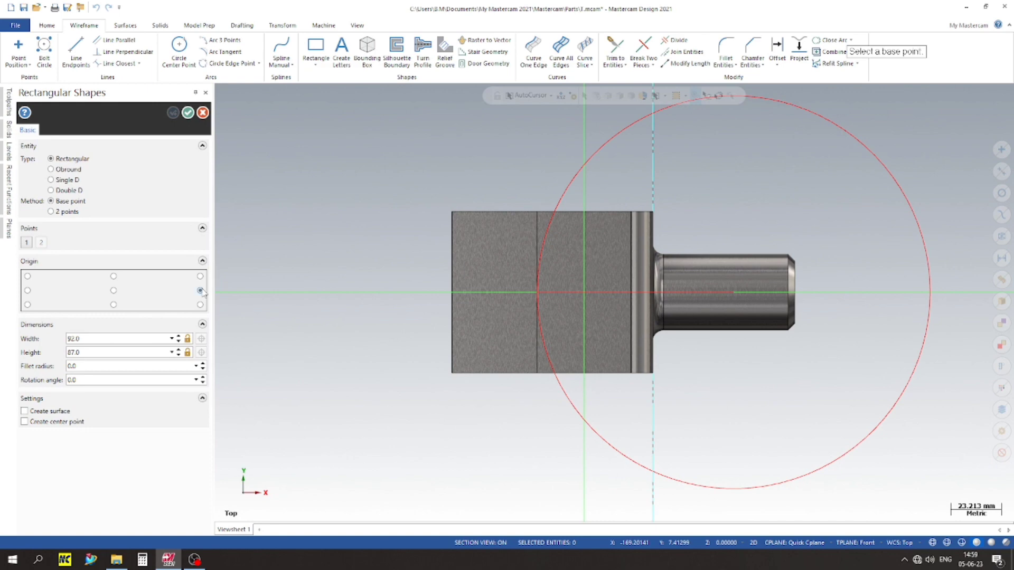
click(537, 292)
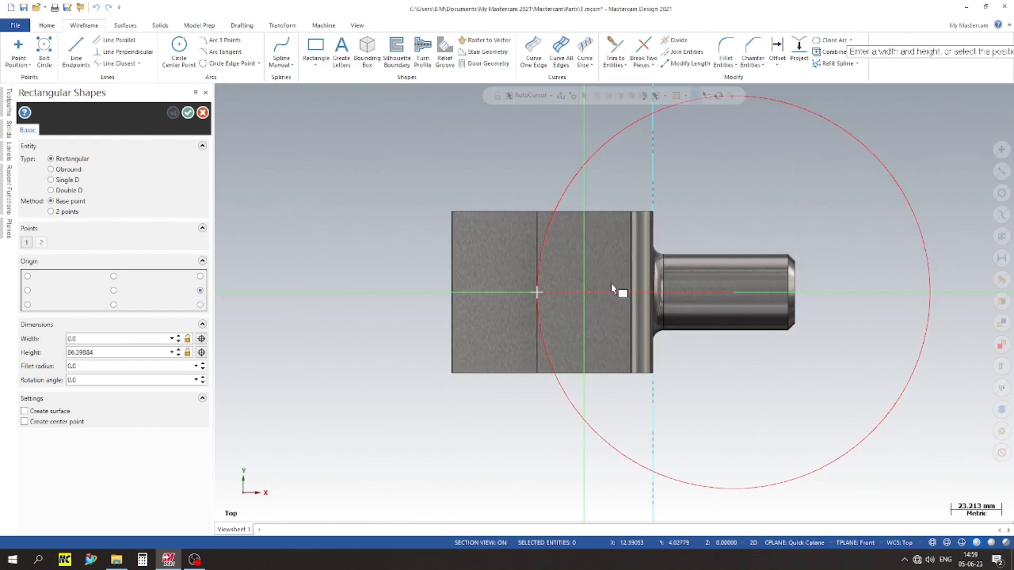
key(Escape)
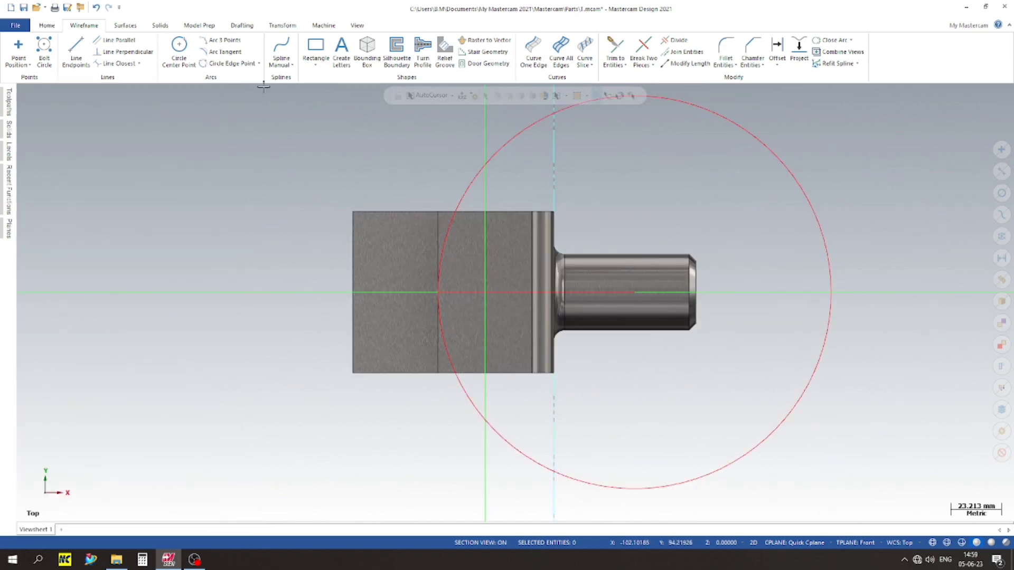
Place a rectangular shape about 32 mm wide and 80 mm high, its left-middle origin on the flange free edge's midpoint.
click(317, 68)
click(328, 94)
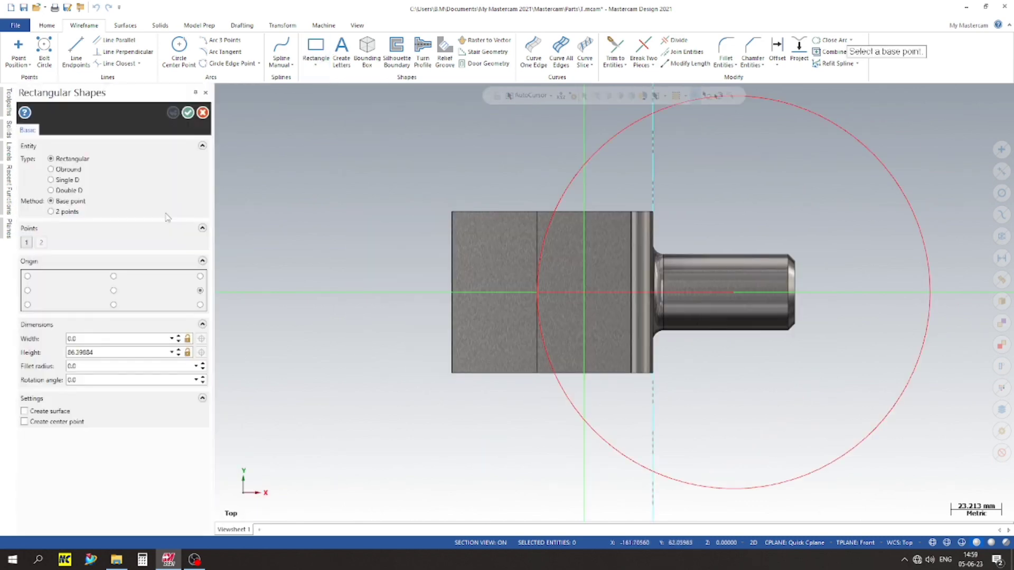
click(27, 290)
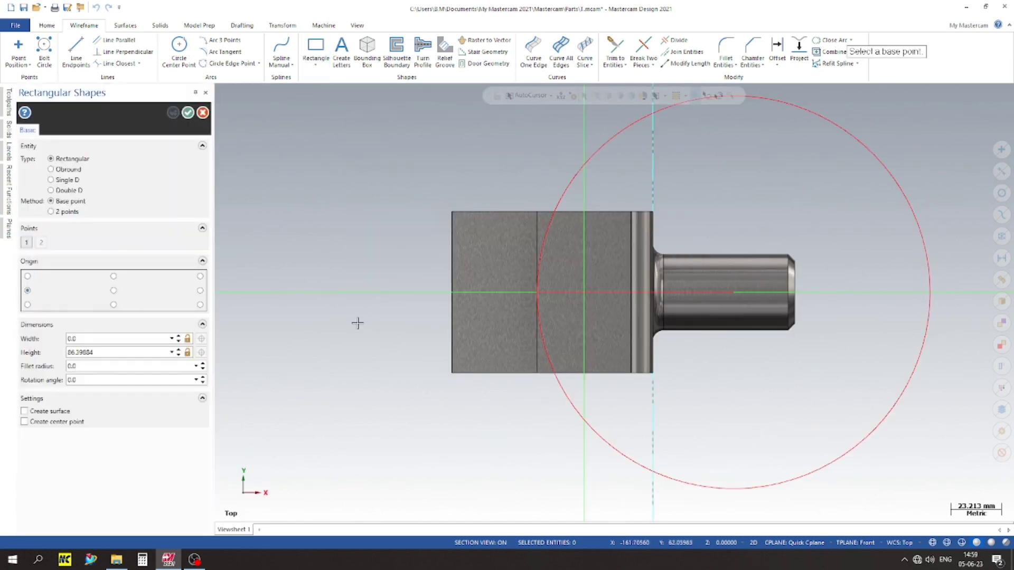
click(536, 291)
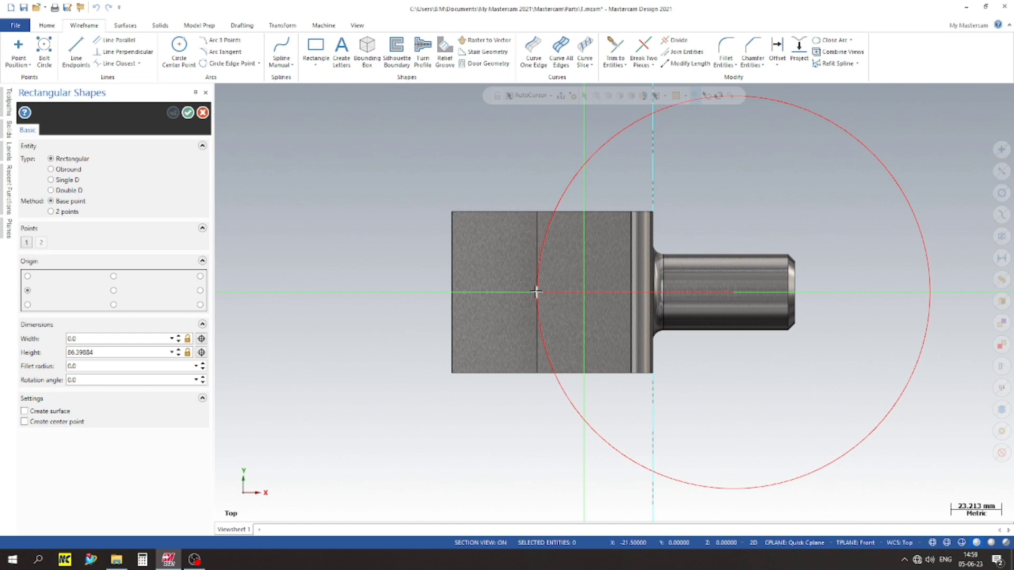
click(606, 206)
Set the rectangle's height to 74 mm and width to 10 mm, and accept it.
double_click(133, 355)
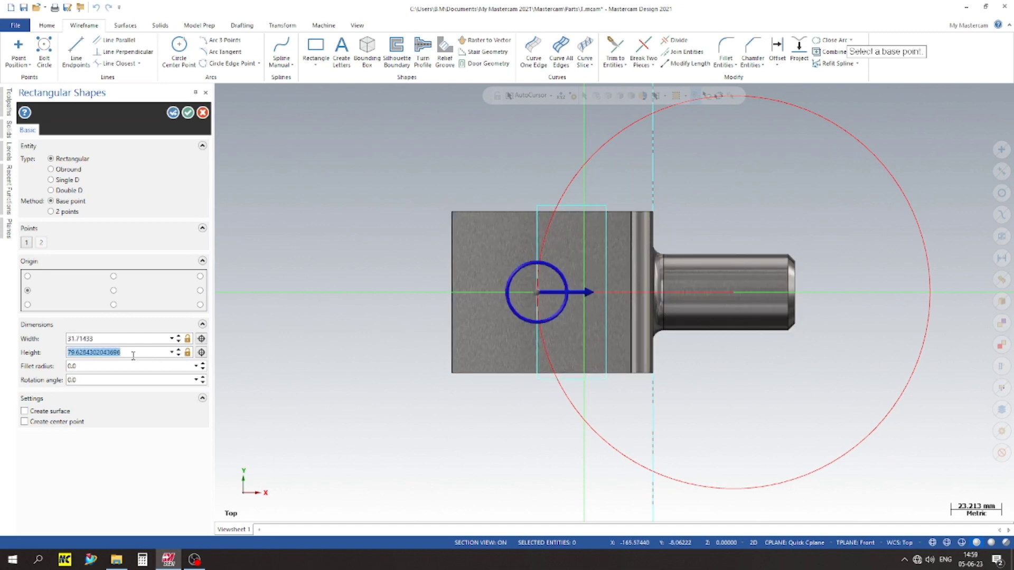
text(74)
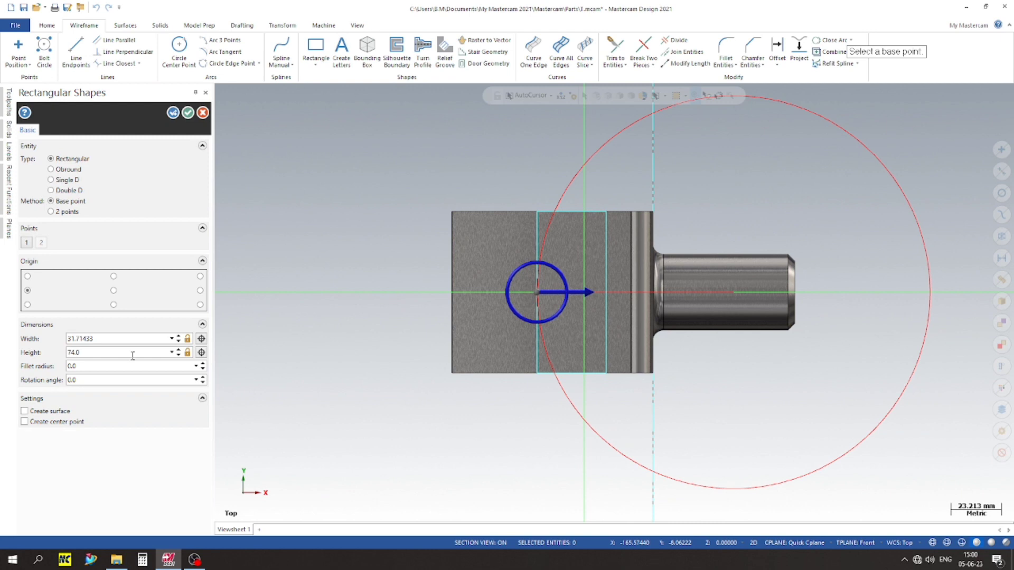
double_click(121, 338)
text(10)
key(Return)
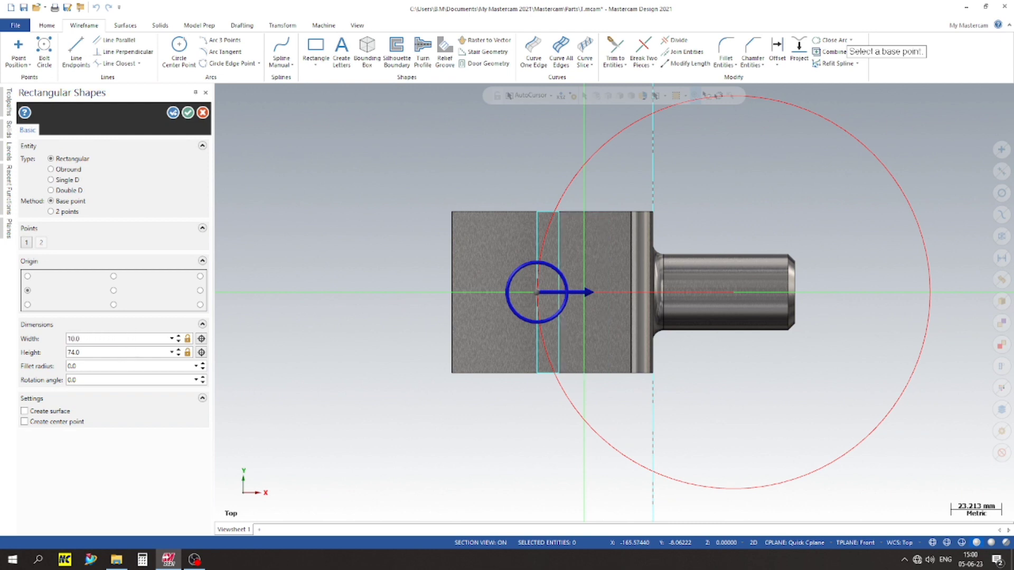
scroll(323, 333, up, 1)
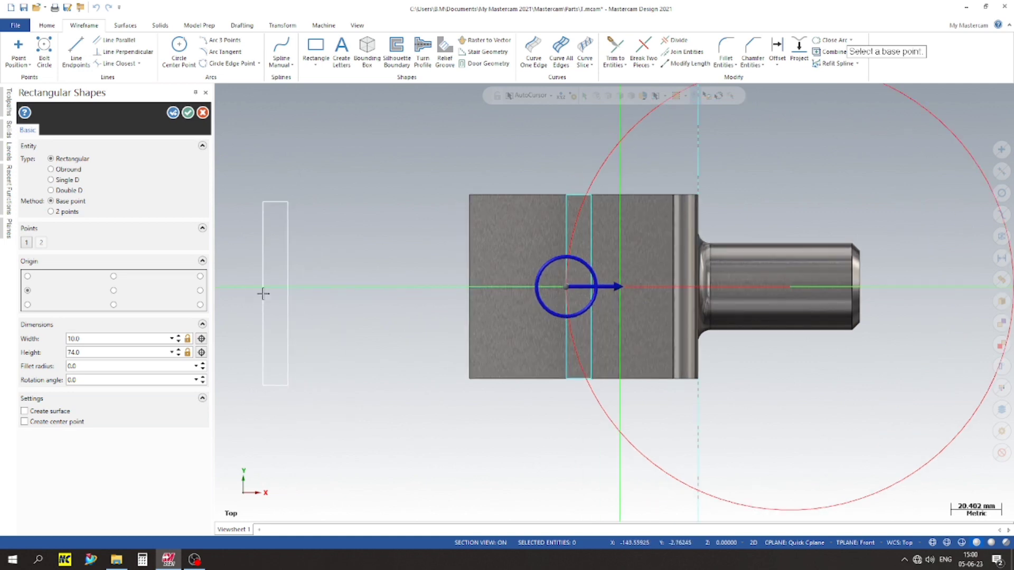
click(189, 112)
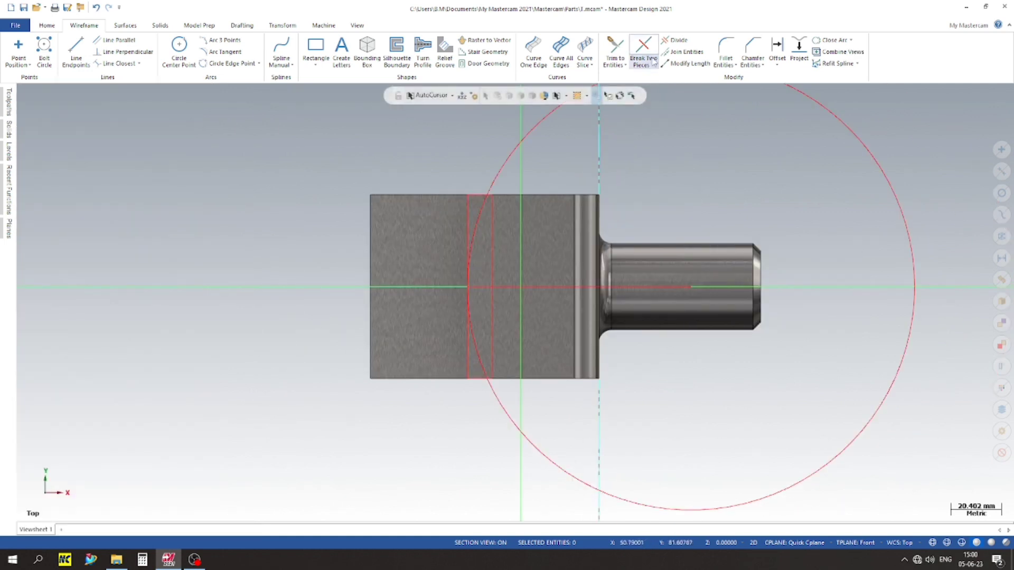
Trim away the circle's upper and lower portions outside the rectangle with Divide, keeping the arc across the flange.
click(676, 40)
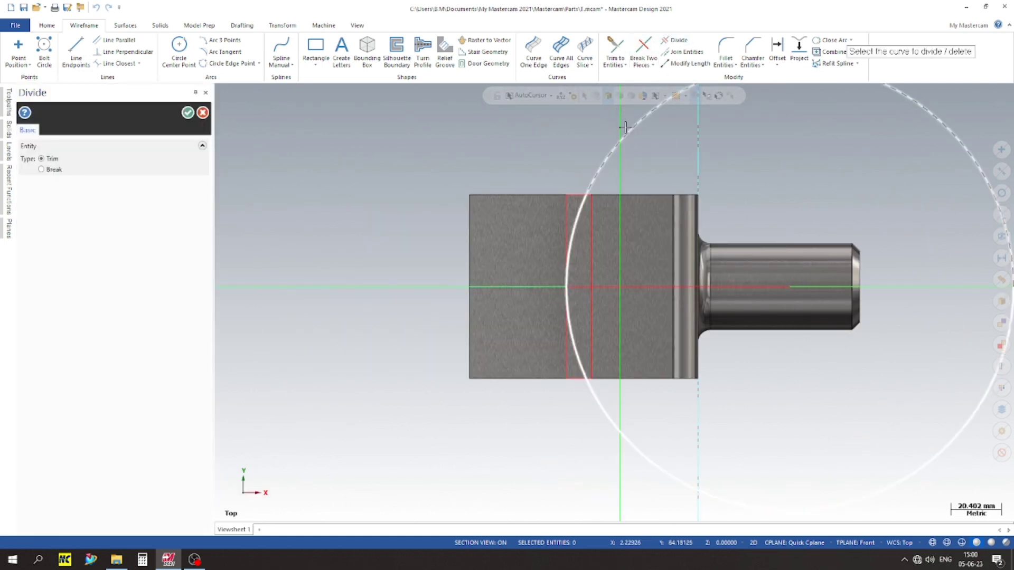
scroll(410, 200, down, 3)
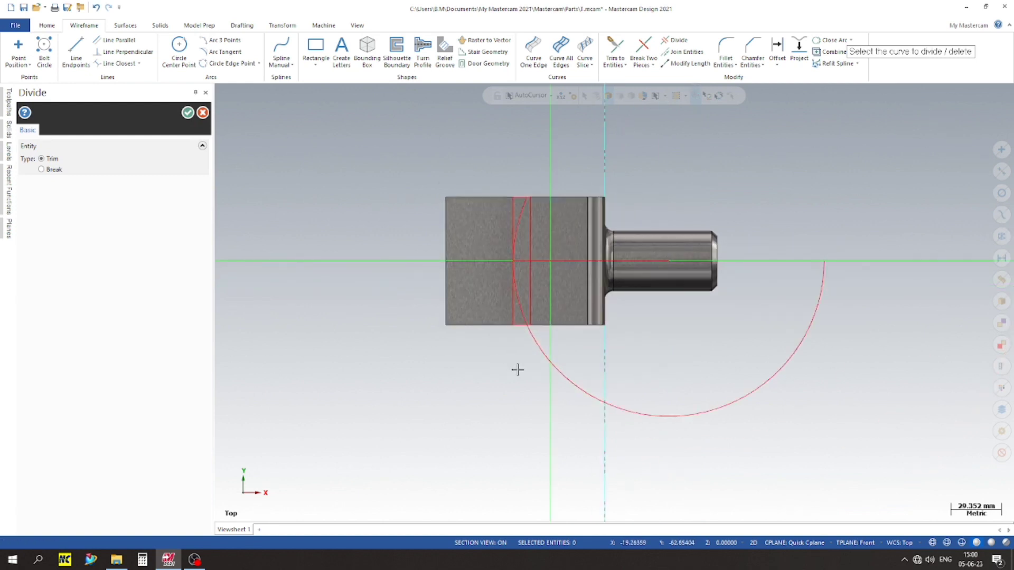
click(533, 370)
scroll(539, 232, up, 3)
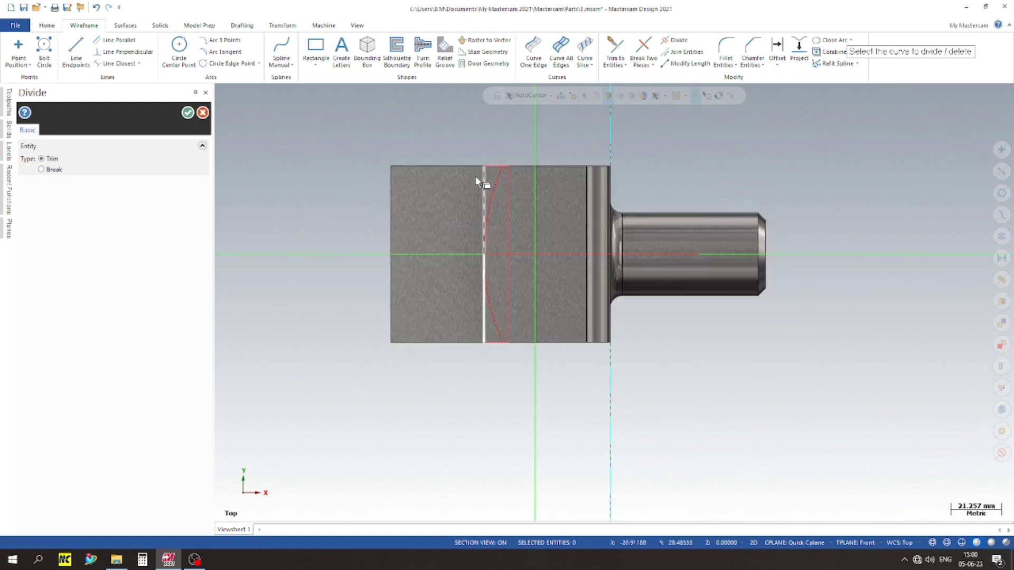
click(187, 113)
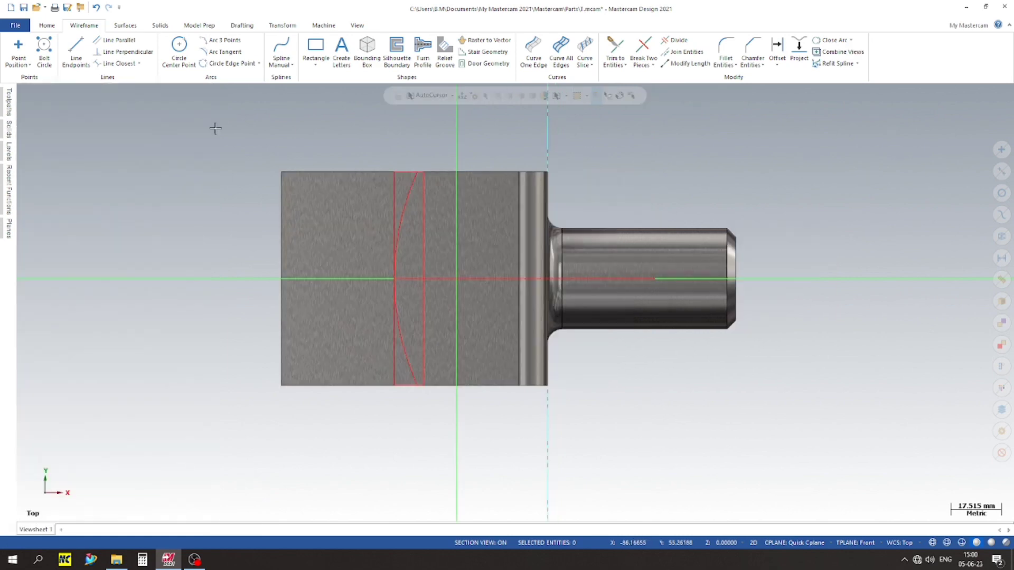
Trim off the rectangle's upper short edge beyond the arc and the upper half of its pin-side edge with Divide.
scroll(872, 179, up, 2)
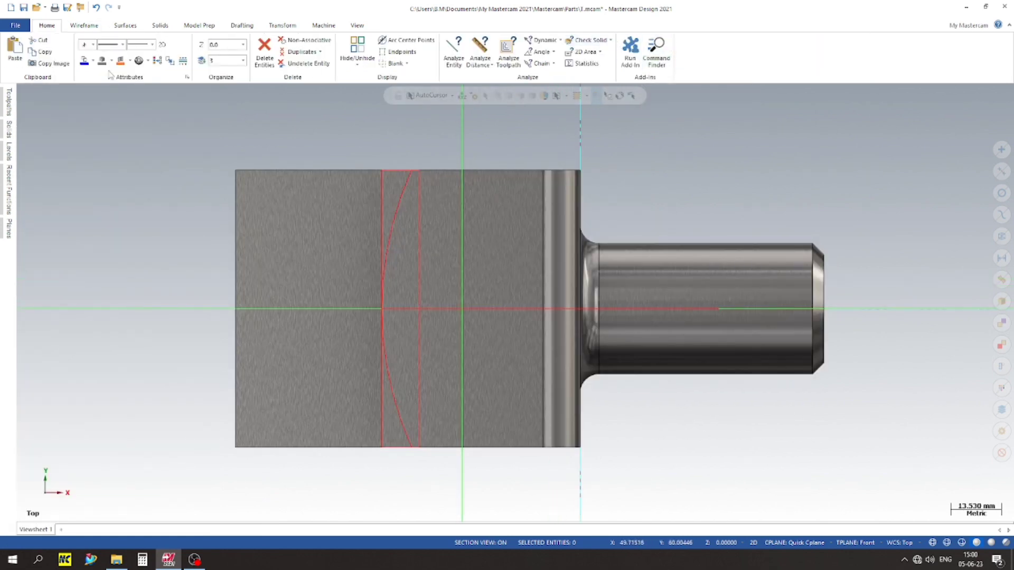
click(84, 26)
click(677, 41)
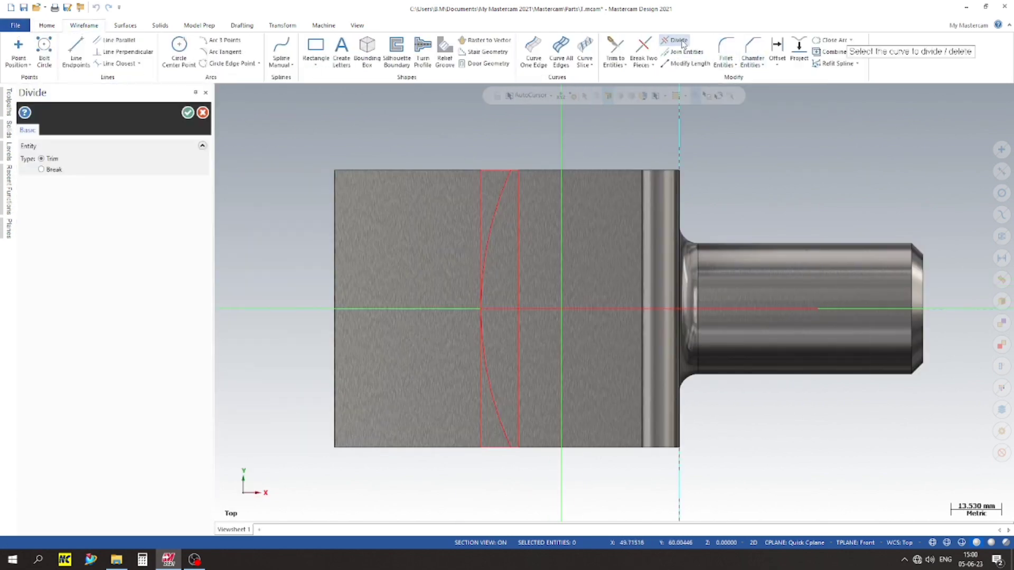
scroll(525, 158, up, 5)
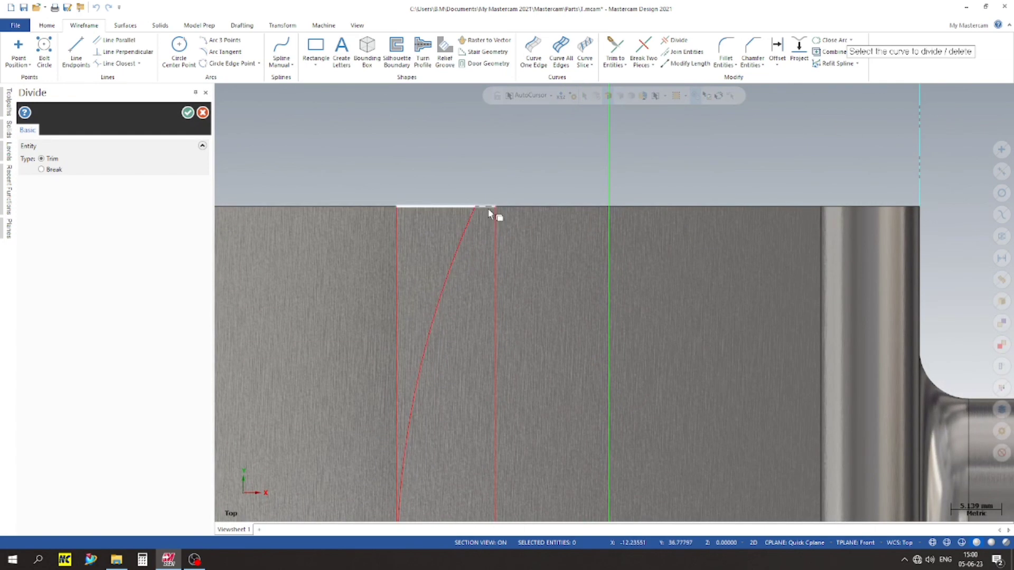
click(487, 208)
click(495, 225)
Trim off the remaining half of the rectangle's pin-side edge and the lower short edge beyond the arc.
scroll(513, 169, down, 4)
scroll(512, 169, down, 3)
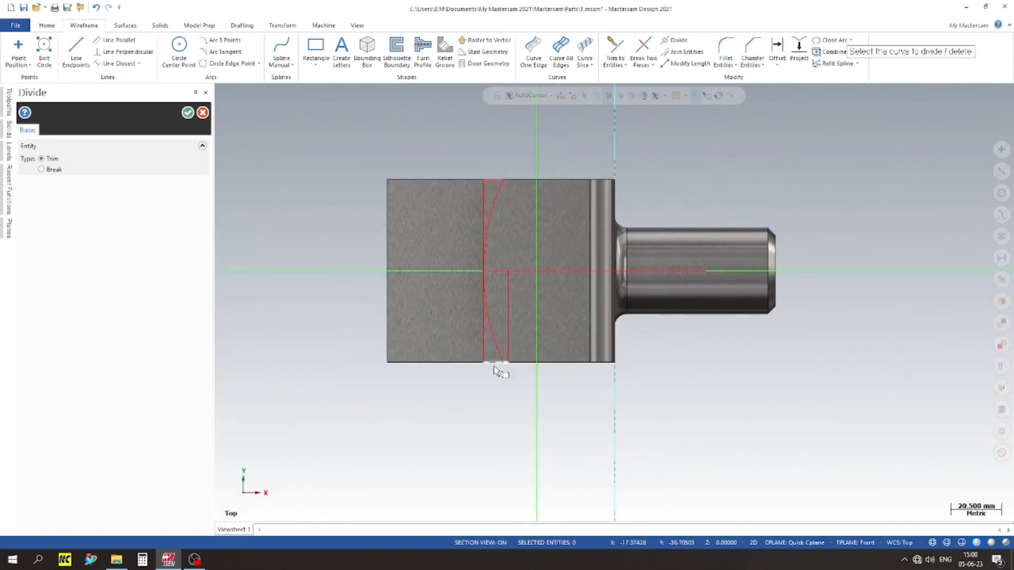
scroll(488, 377, up, 6)
click(551, 290)
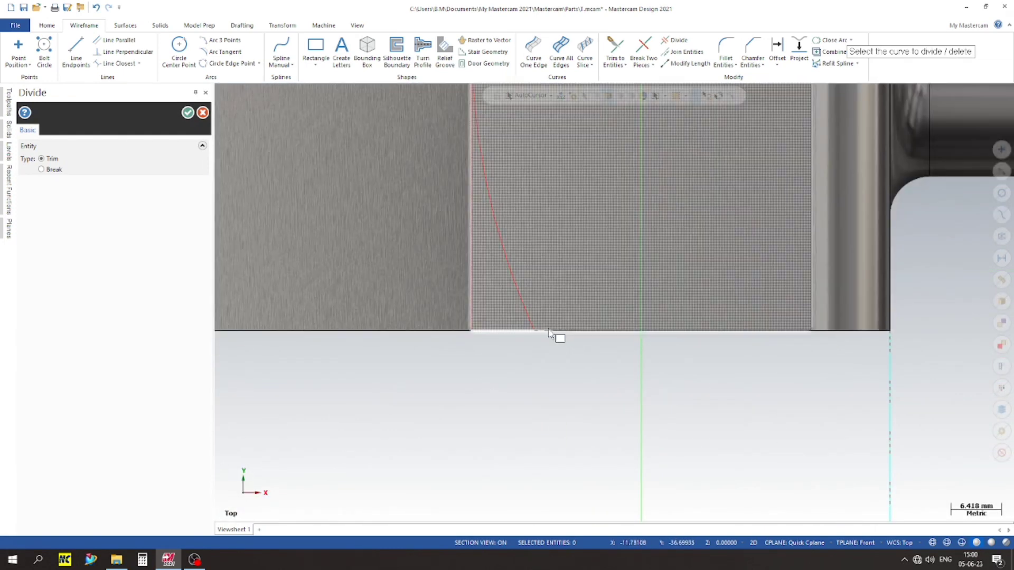
click(552, 331)
scroll(504, 367, down, 6)
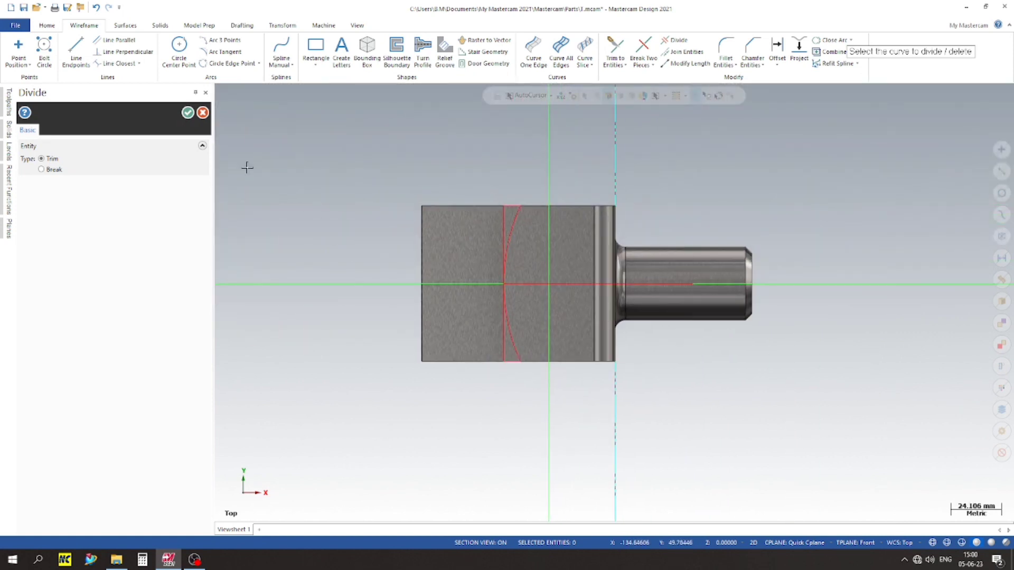
click(188, 113)
Try to extrude the arc-and-line profile as a cut into the bracket's upper flange from the isometric view.
right_click(591, 137)
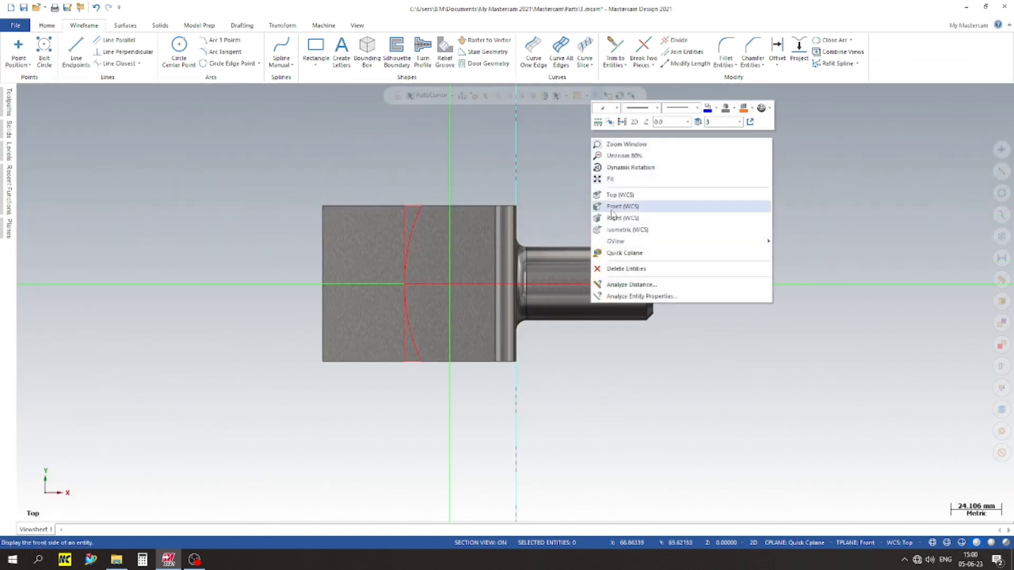
click(632, 229)
scroll(299, 226, up, 1)
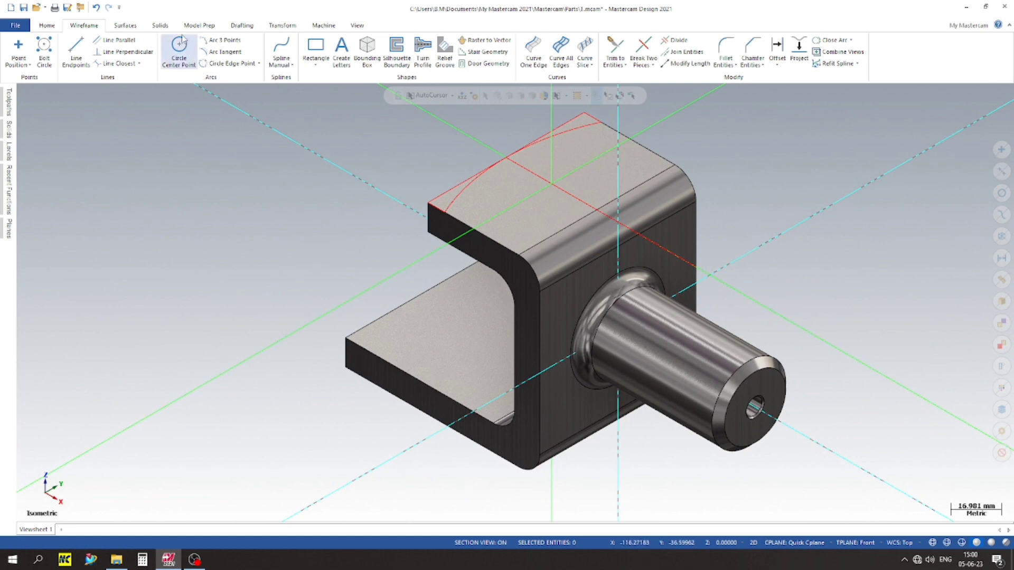
click(160, 26)
click(101, 48)
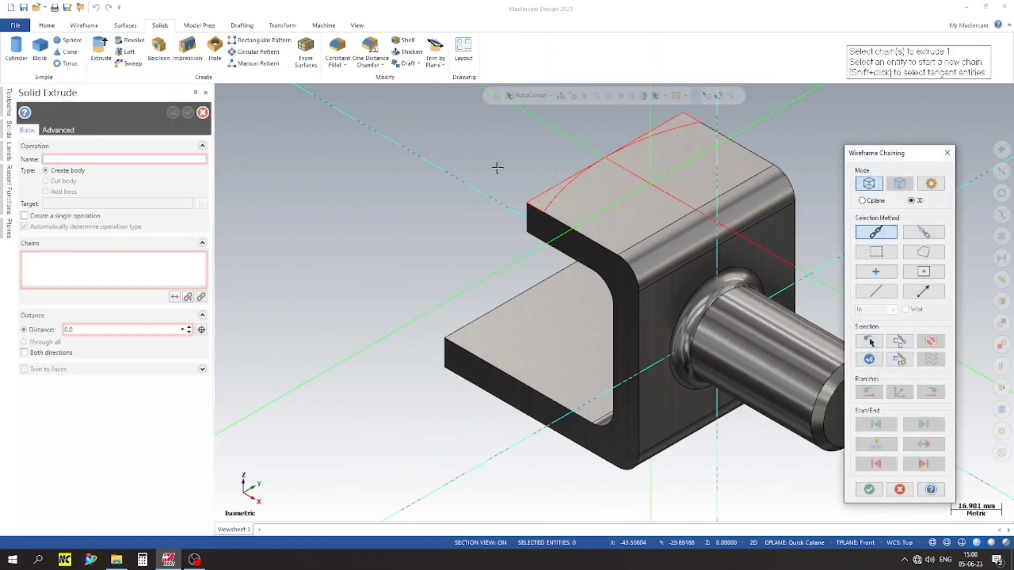
click(545, 188)
click(869, 489)
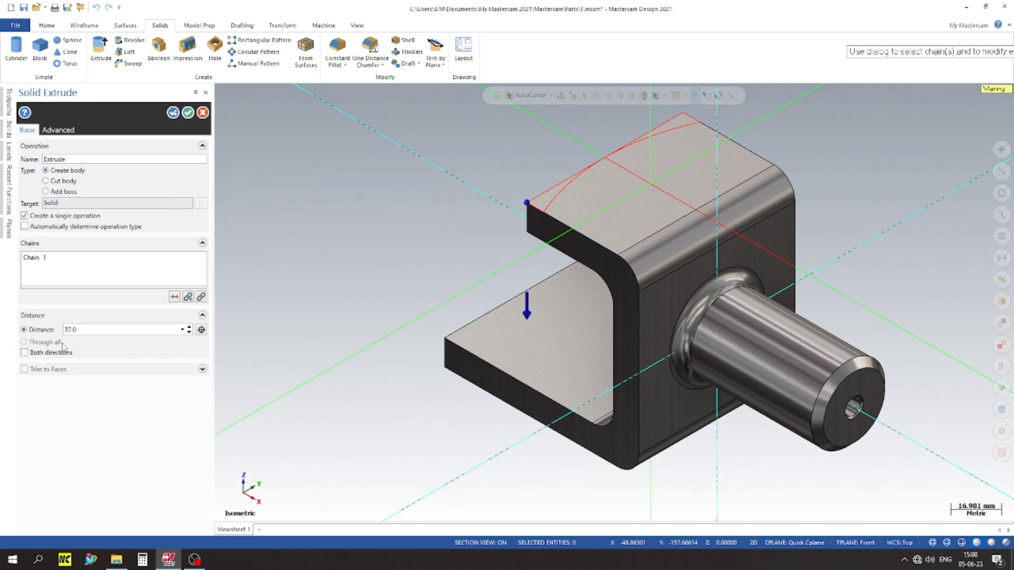
click(46, 181)
scroll(417, 197, up, 8)
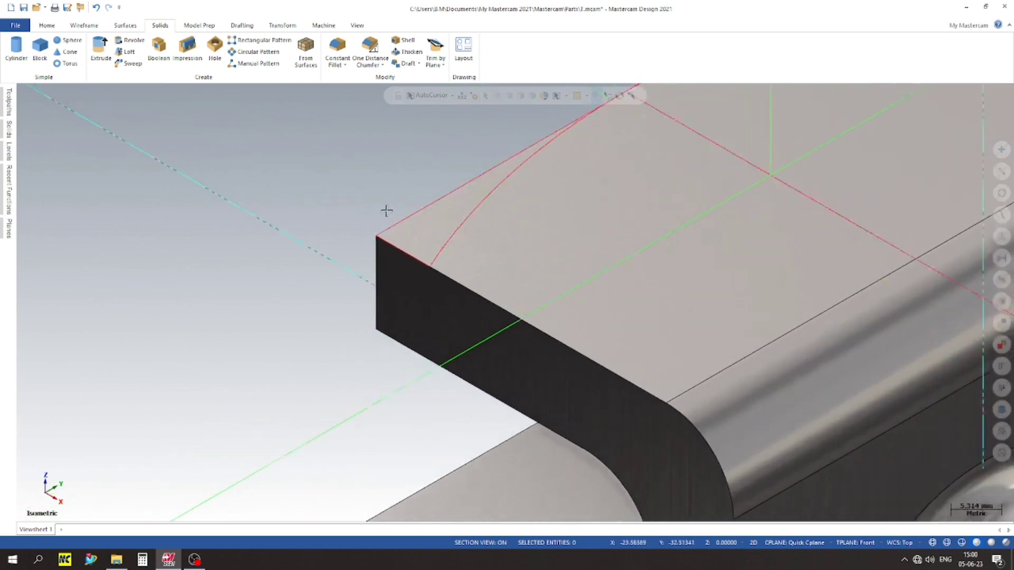
scroll(398, 325, down, 5)
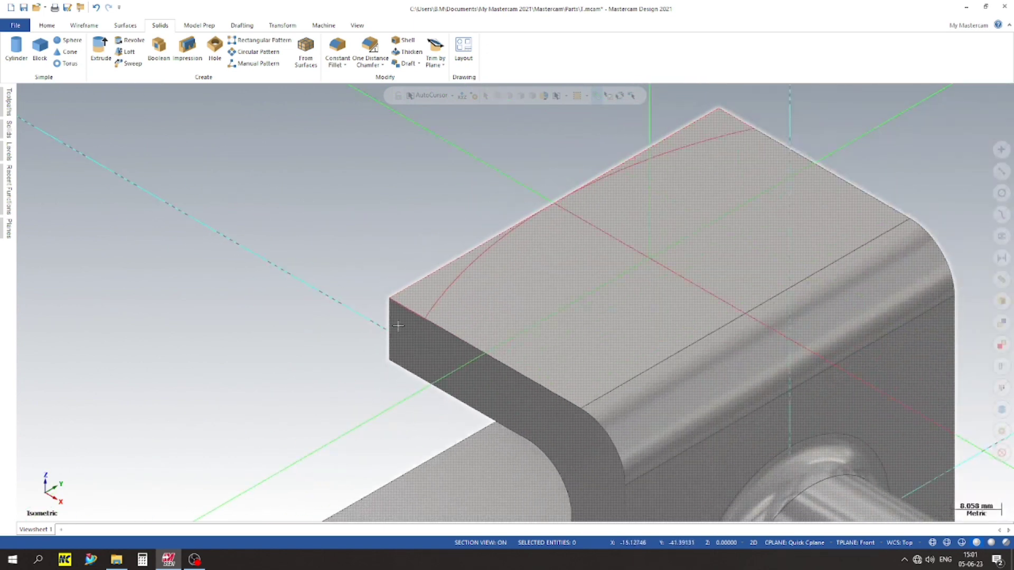
scroll(398, 326, down, 5)
Move the profile's straight vertical line 5 mm outwards beyond the upper flange's free edge with Offset Entity in the Top view.
right_click(296, 207)
click(339, 270)
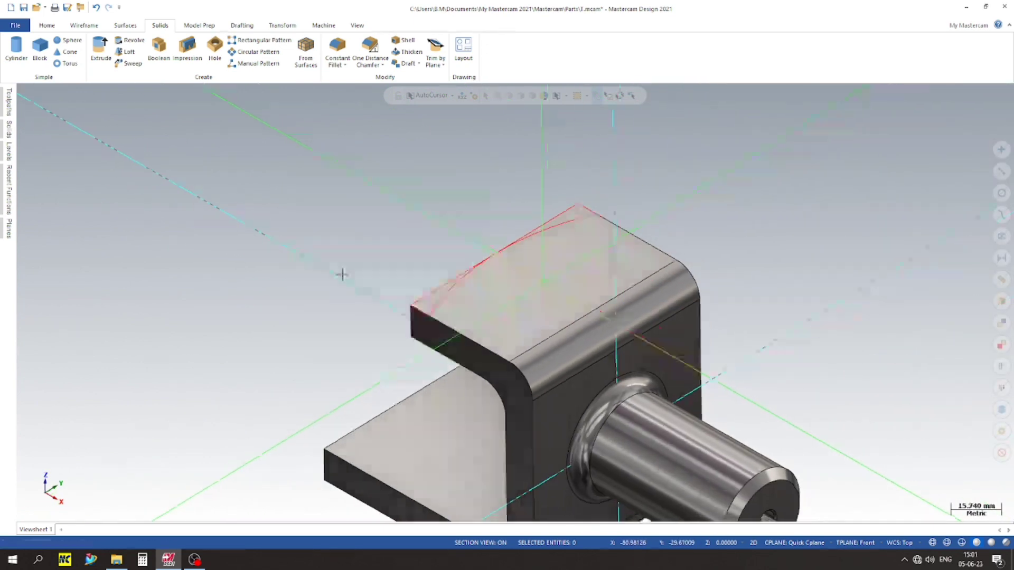
scroll(629, 423, up, 2)
scroll(667, 410, down, 3)
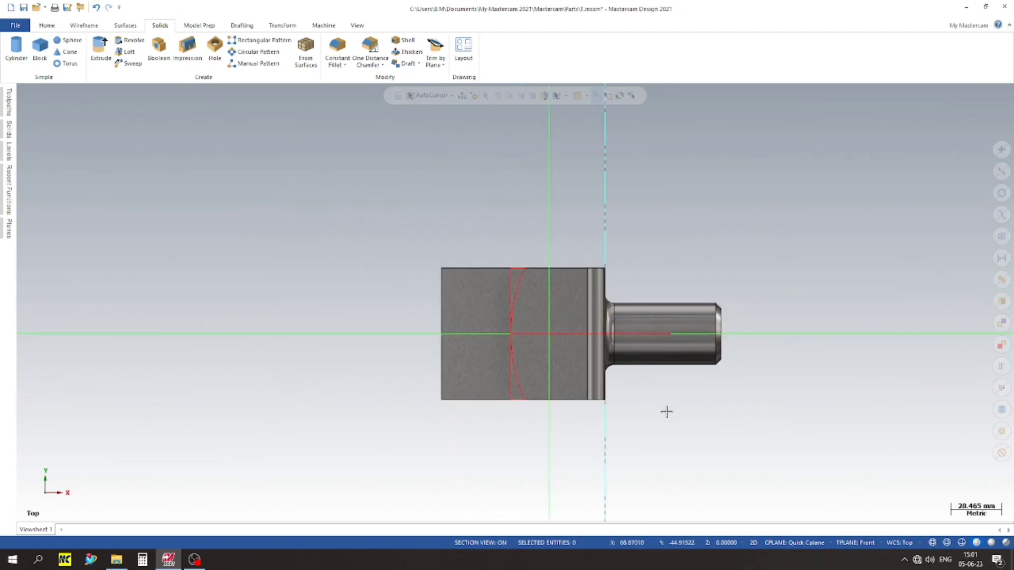
click(503, 273)
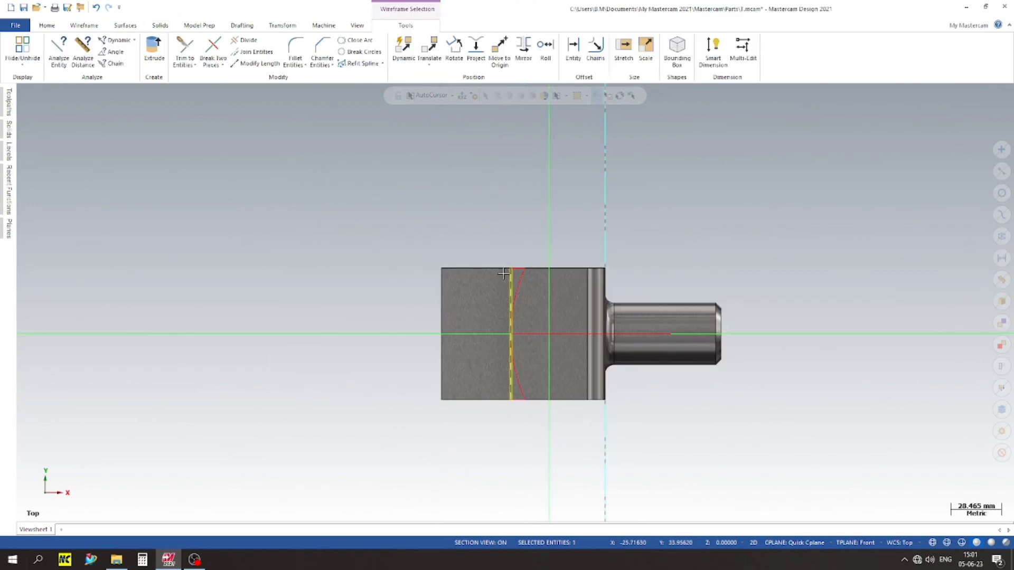
click(83, 26)
click(777, 49)
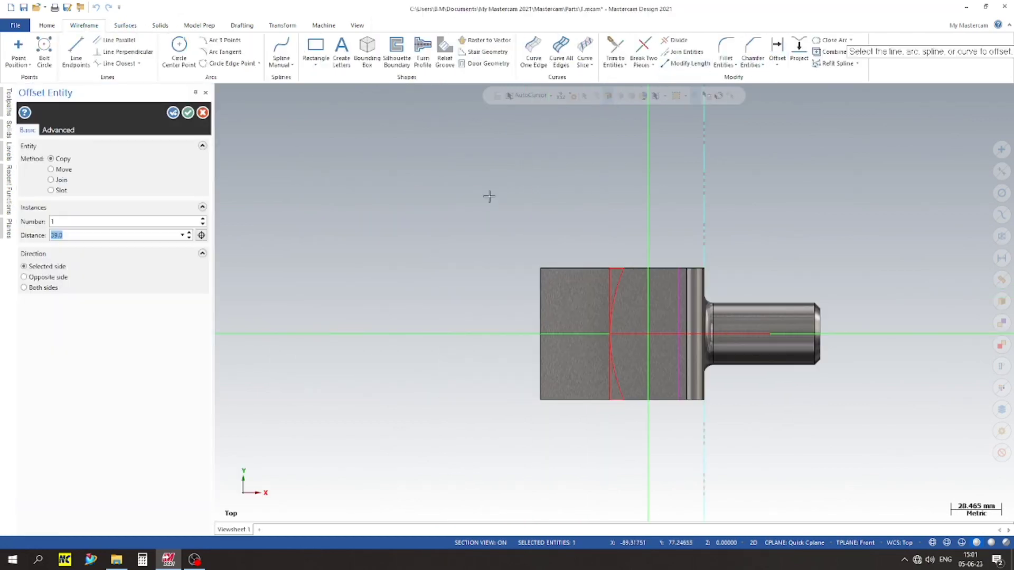
text(5)
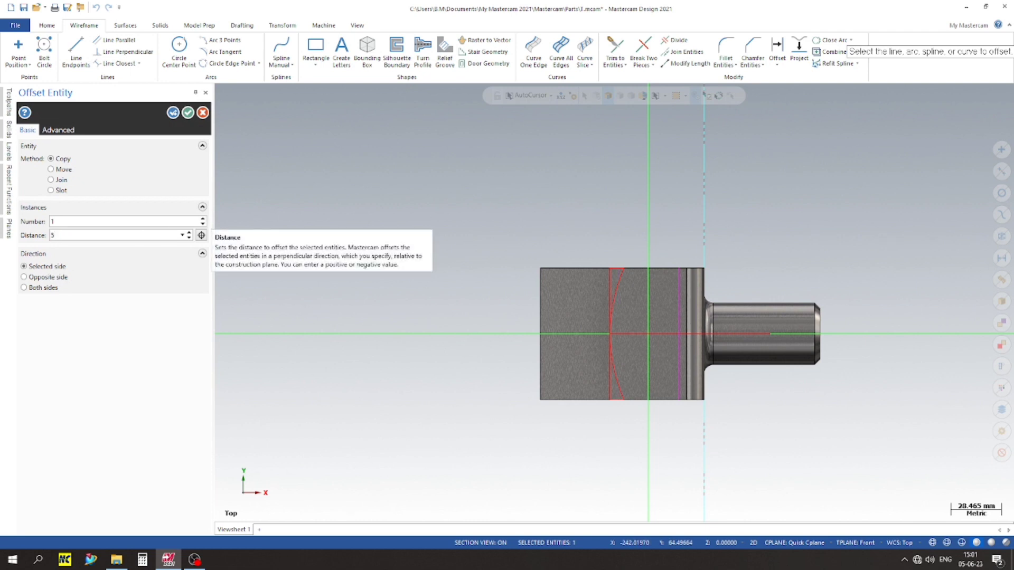
click(42, 277)
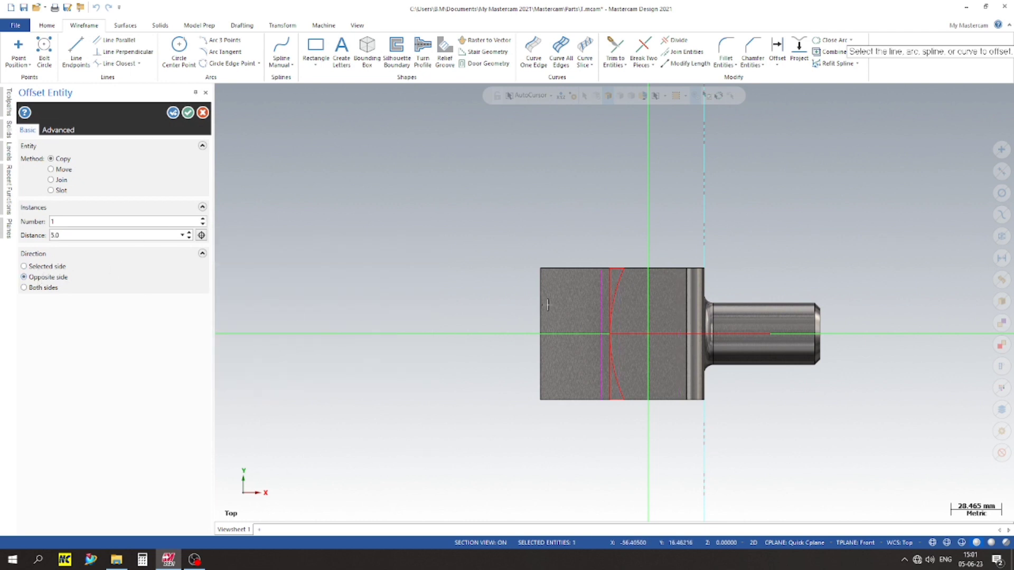
click(64, 170)
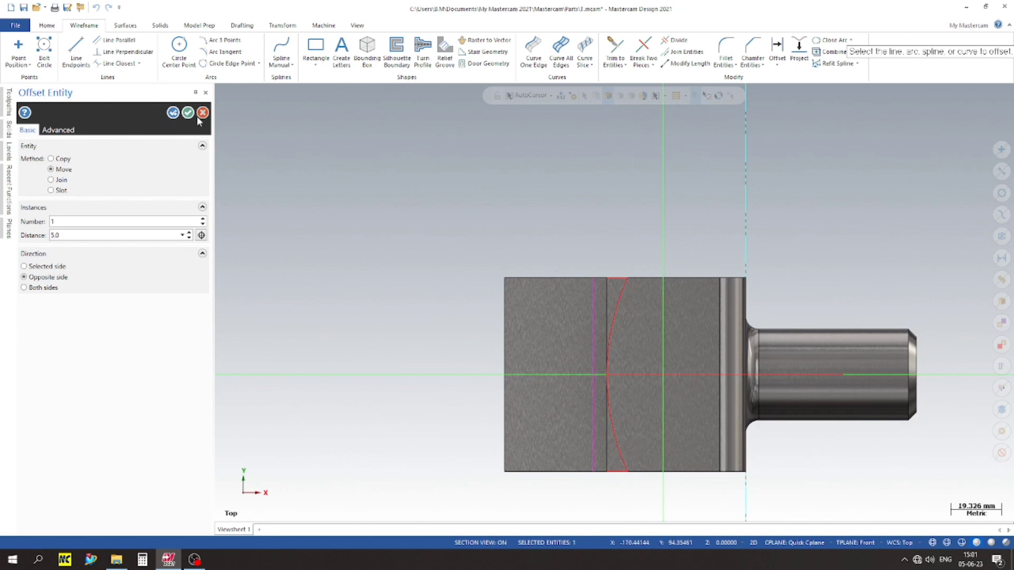
click(187, 112)
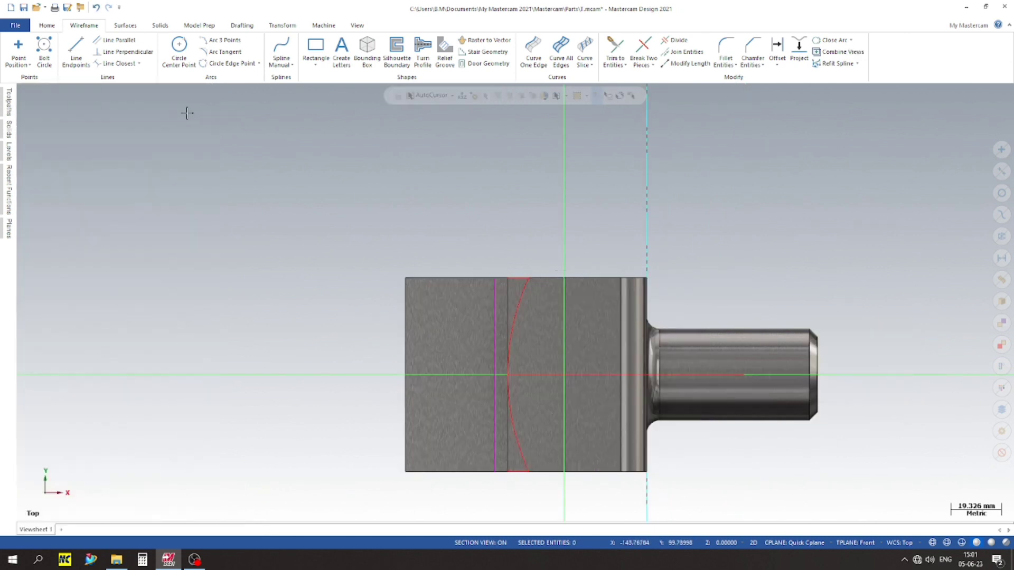
Close the arc profile by joining its short end lines to the offset vertical line with Trim to Entities, Trim 2 entities.
click(614, 50)
scroll(641, 285, up, 4)
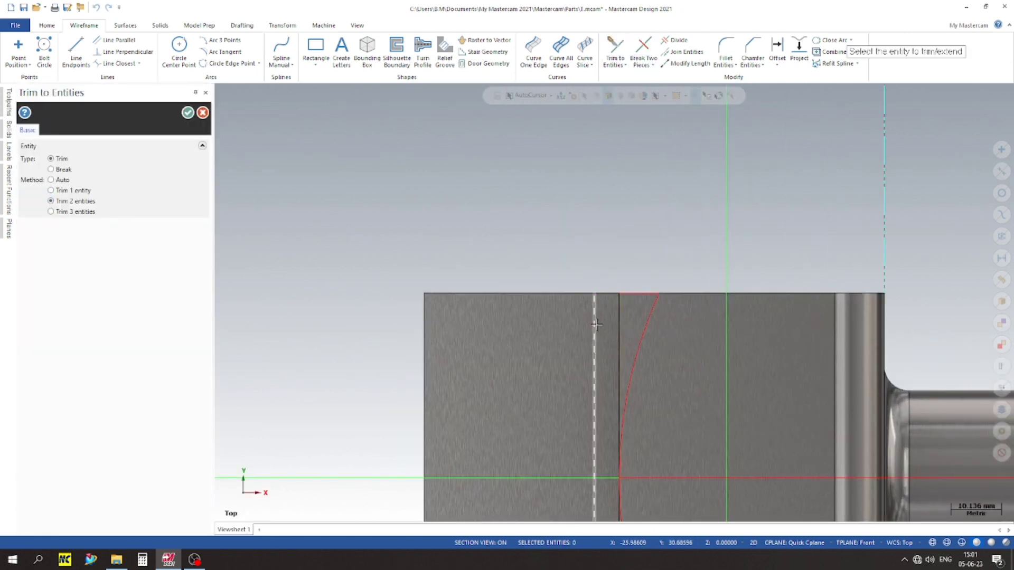
scroll(504, 237, down, 6)
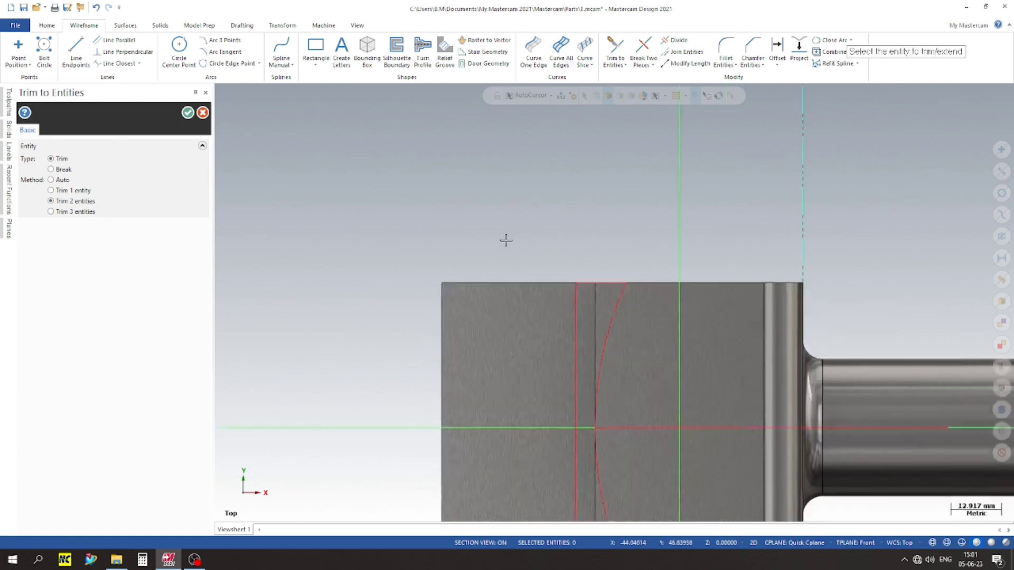
scroll(533, 420, up, 3)
scroll(536, 420, up, 1)
click(557, 355)
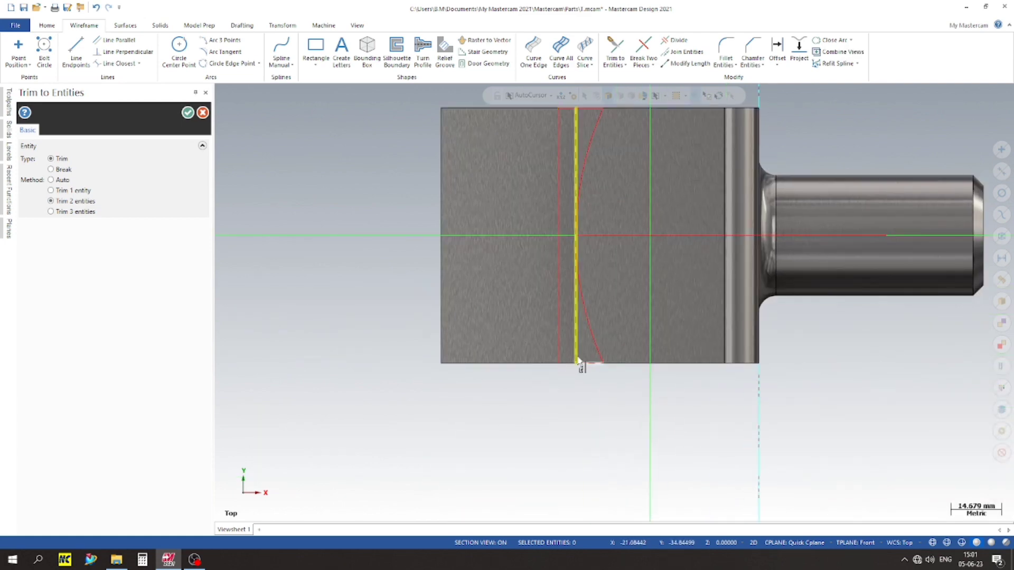
middle_drag(585, 425, 529, 432)
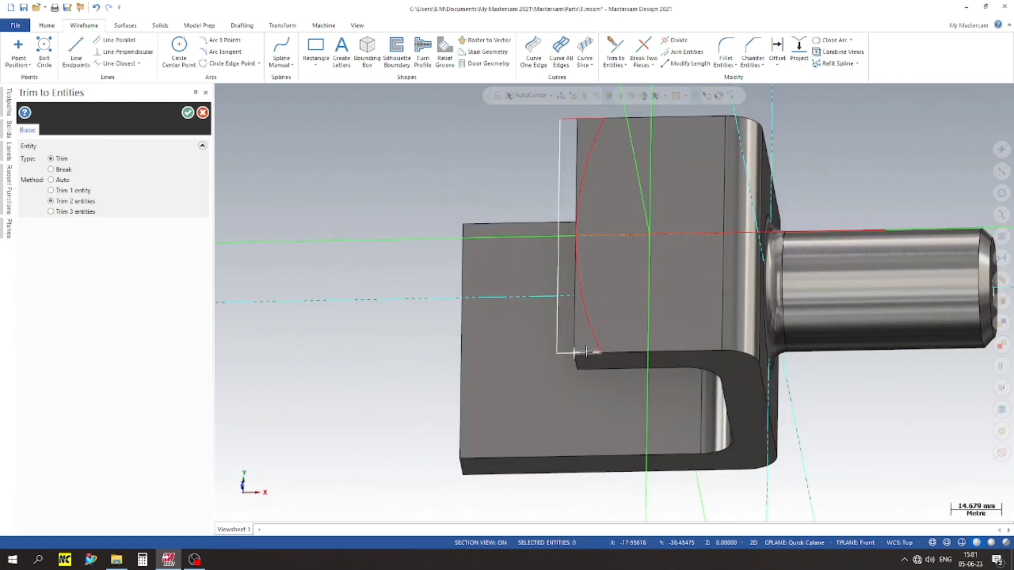
click(188, 114)
Set up a solid extrusion of the closed arc profile with a distance of 13 mm in one direction only.
click(160, 26)
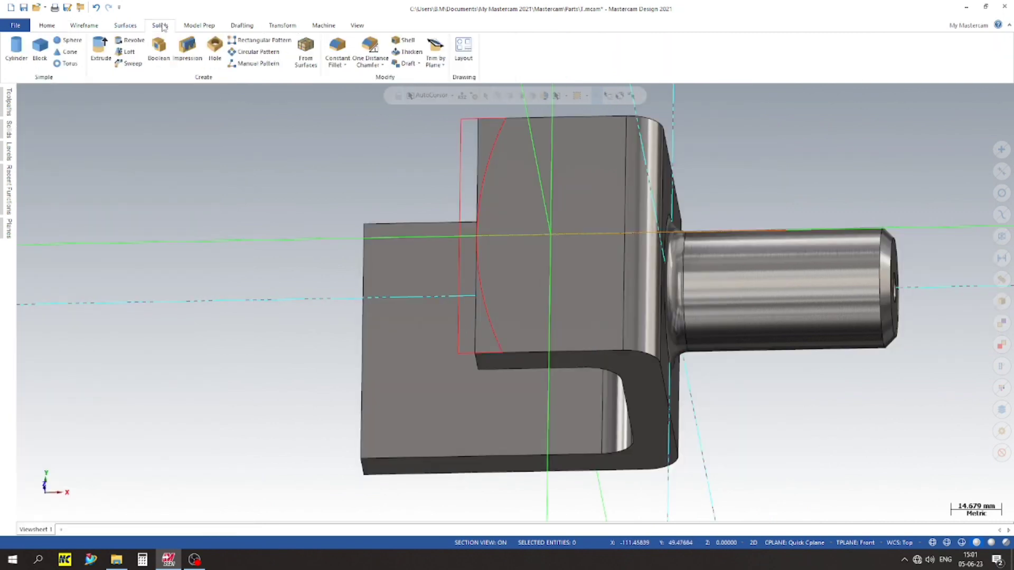
click(101, 47)
click(567, 176)
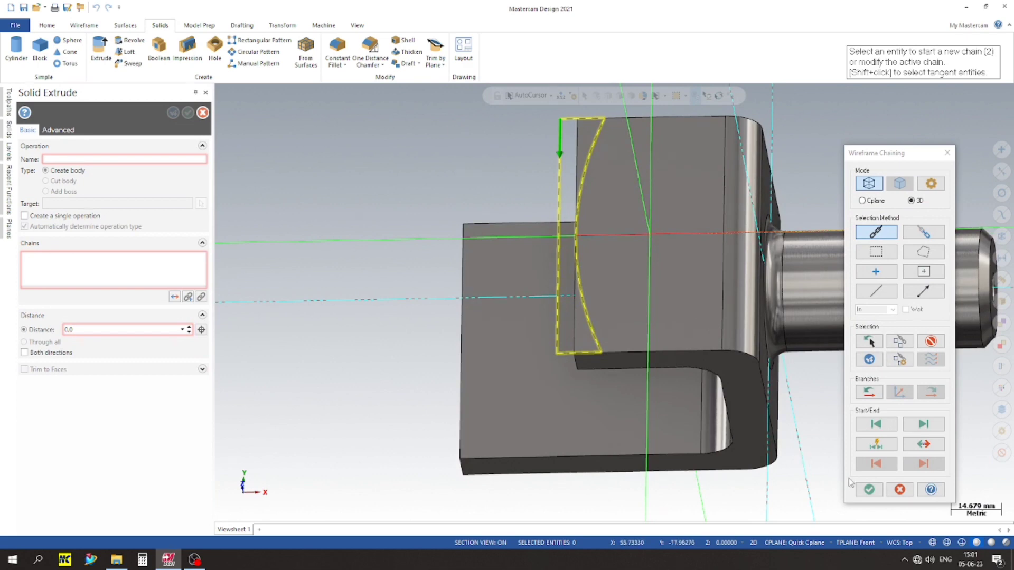
click(868, 490)
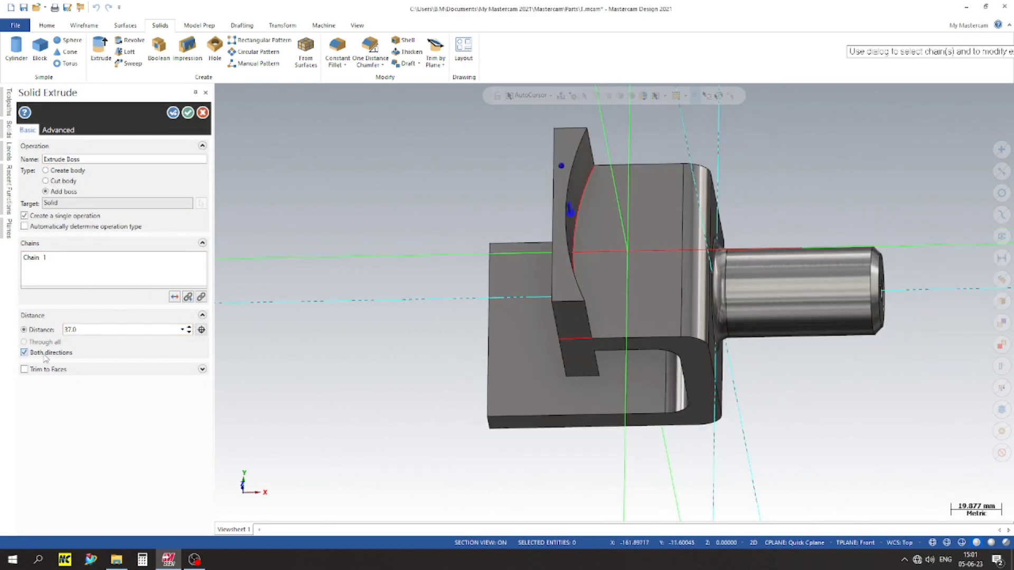
click(24, 352)
text(1)
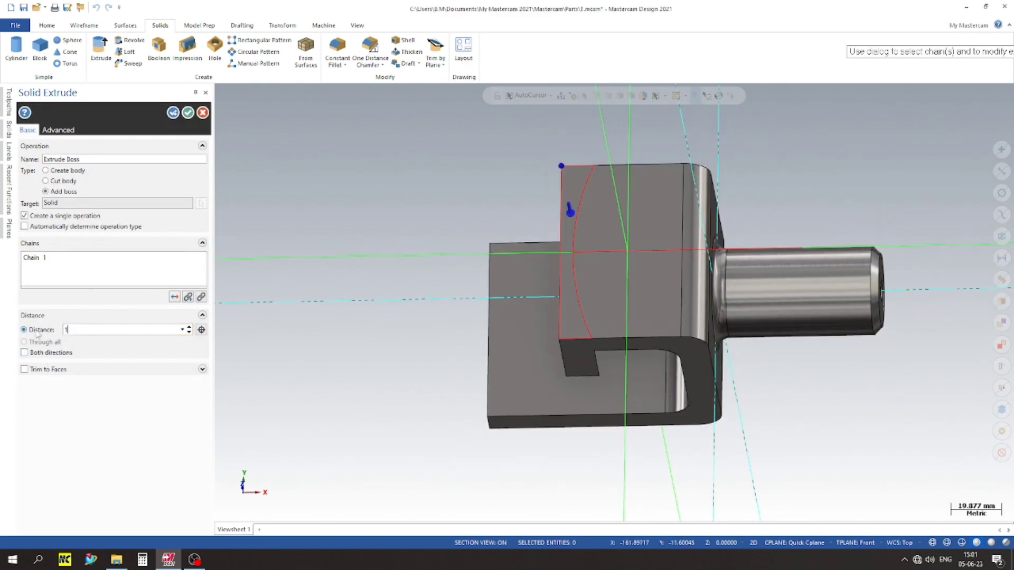
text(3)
key(Return)
Switch the extrusion to Cut body and create the cut that rounds the upper flange's free edge.
scroll(558, 310, down, 2)
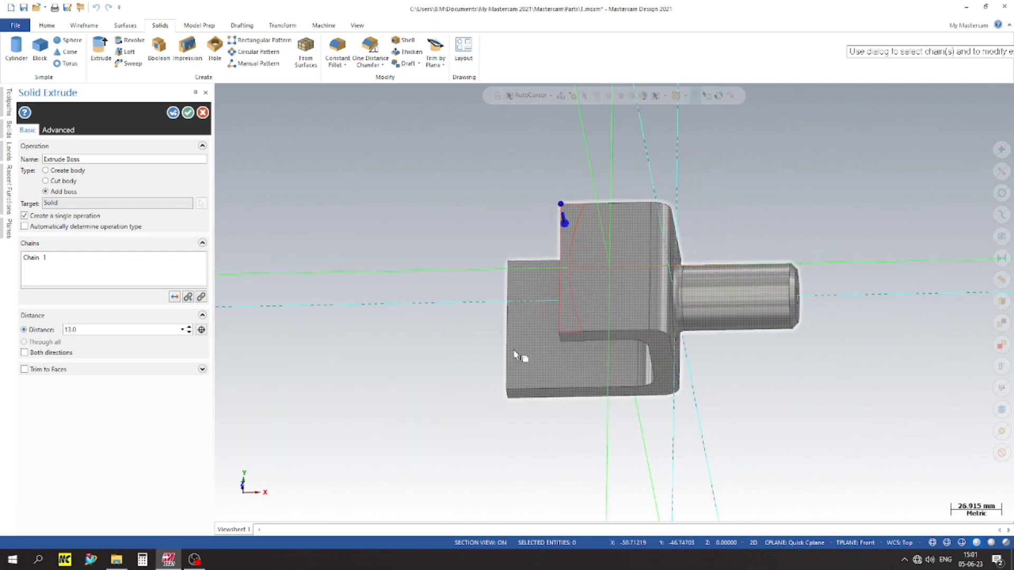
middle_drag(514, 351, 565, 235)
scroll(645, 188, up, 2)
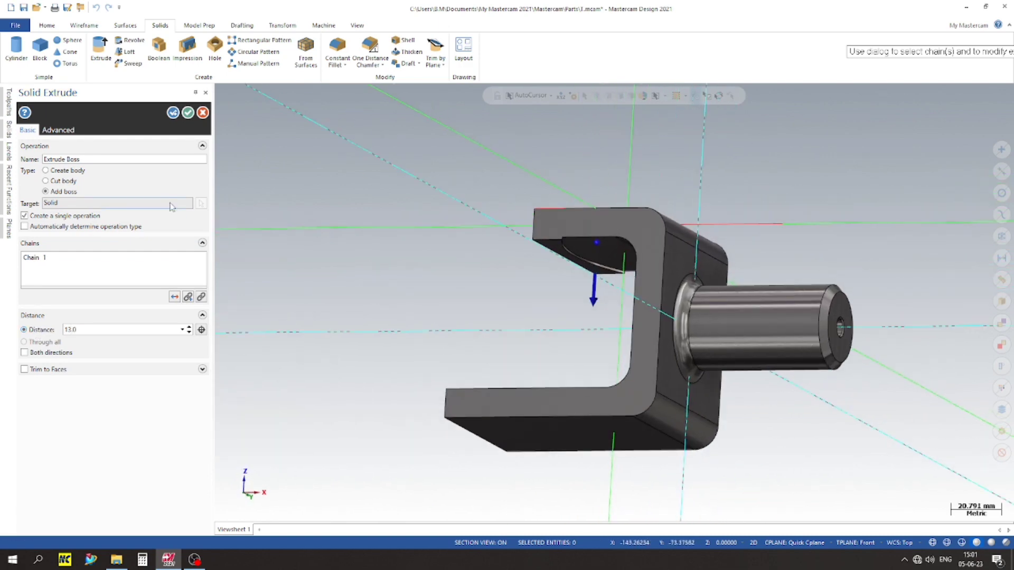
click(55, 183)
mouse_move(461, 267)
middle_down()
mouse_move(484, 174)
mouse_move(528, 222)
mouse_move(469, 260)
middle_up()
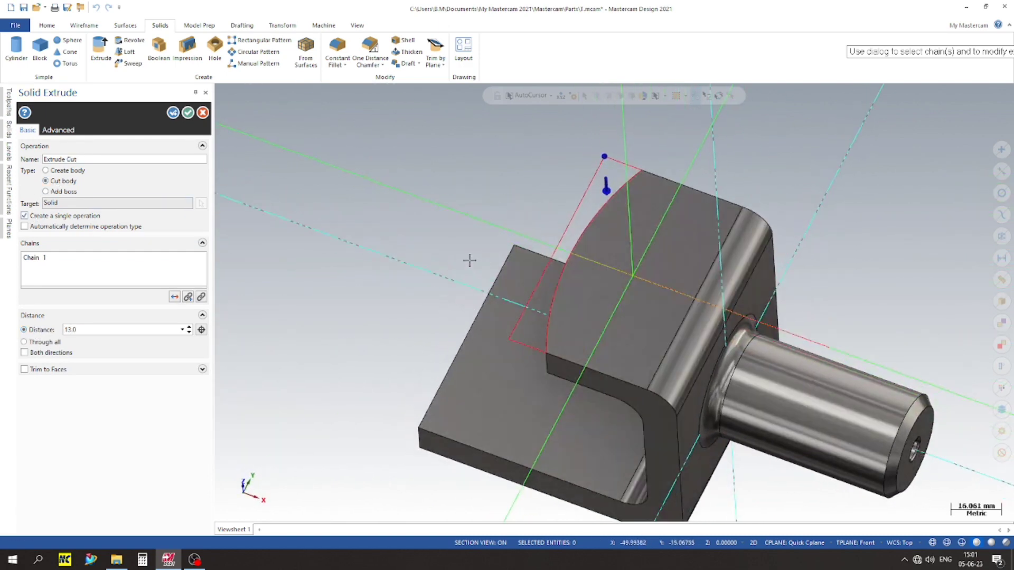
click(188, 113)
Move the four wireframe entities of the cut profile to level 7.
scroll(391, 249, down, 3)
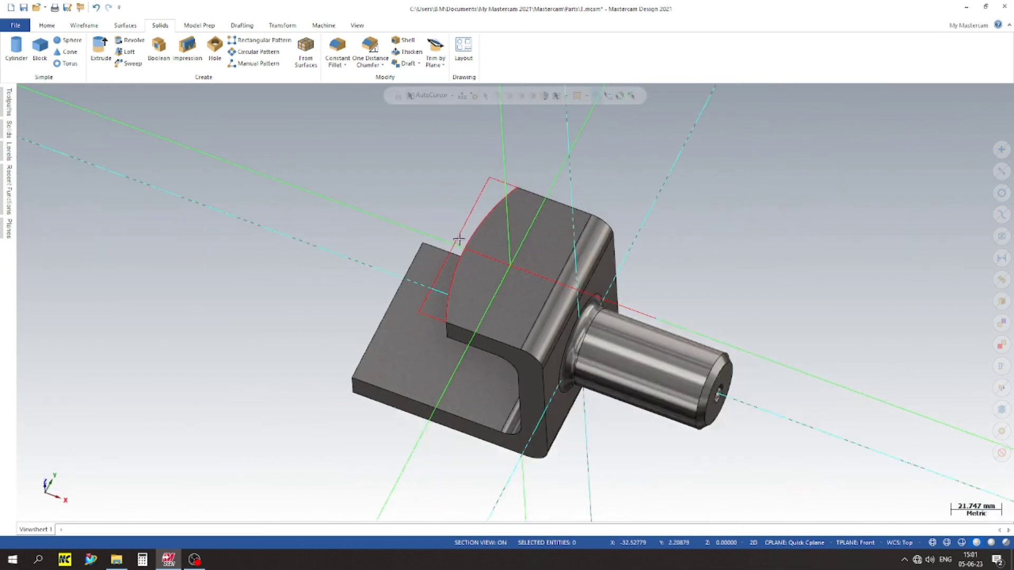
mouse_move(336, 125)
mouse_down()
mouse_move(454, 312)
mouse_move(558, 346)
mouse_up()
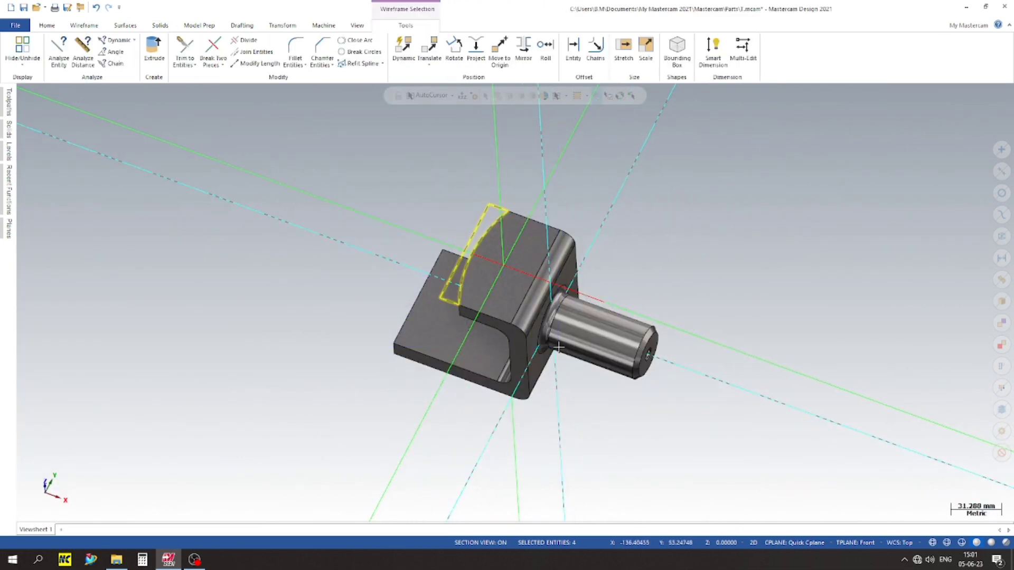
right_click(481, 223)
click(588, 208)
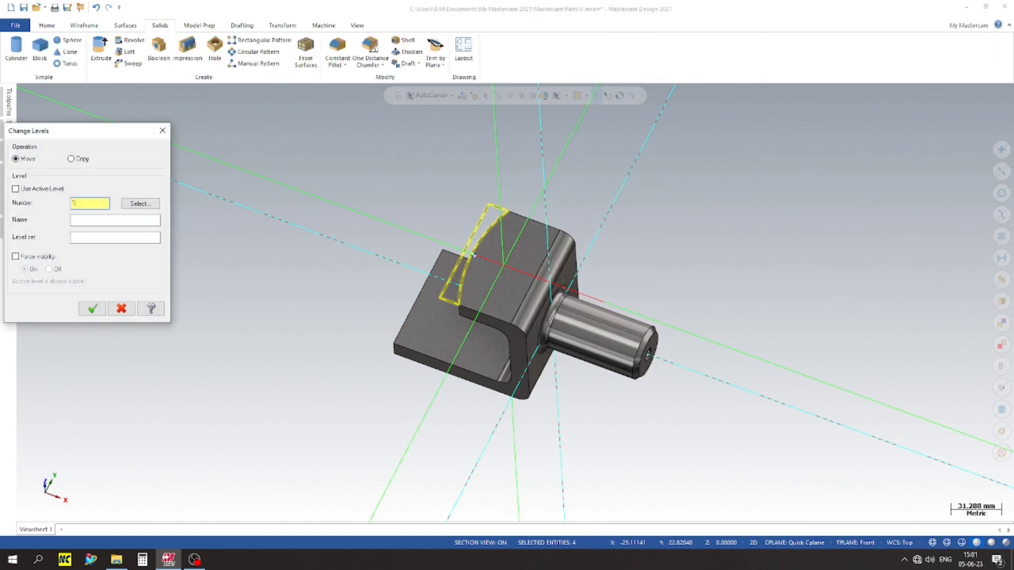
key(Return)
scroll(407, 249, up, 2)
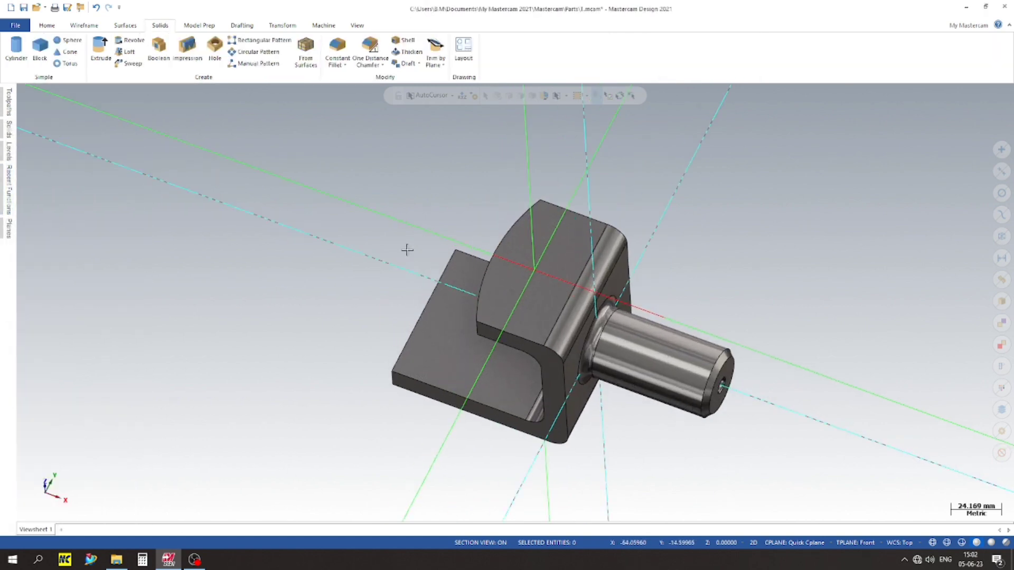
Move the leftover horizontal line on the upper flange's top face to the same level as the cut profile.
middle_drag(406, 250, 637, 293)
click(637, 293)
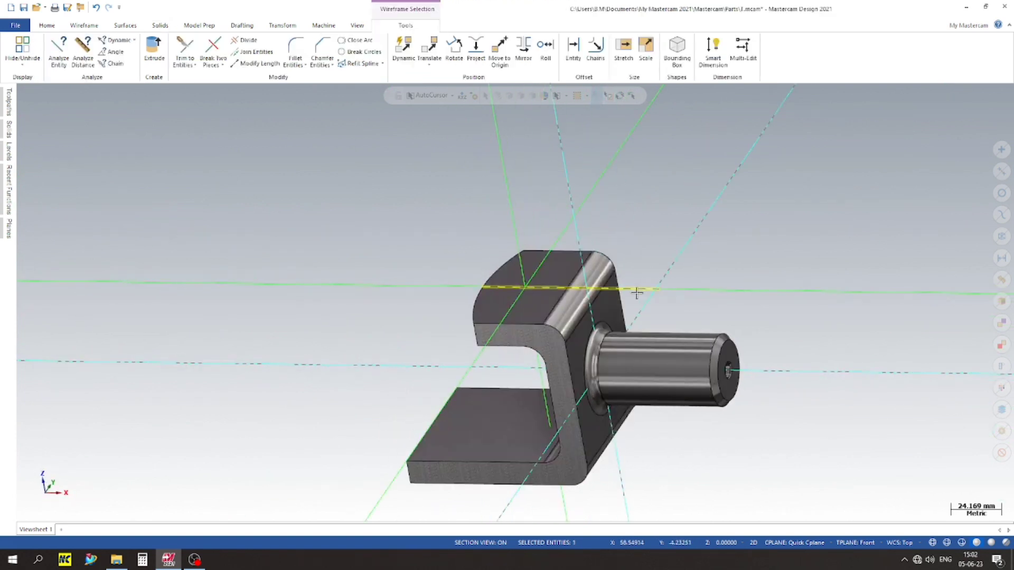
right_click(637, 293)
click(744, 285)
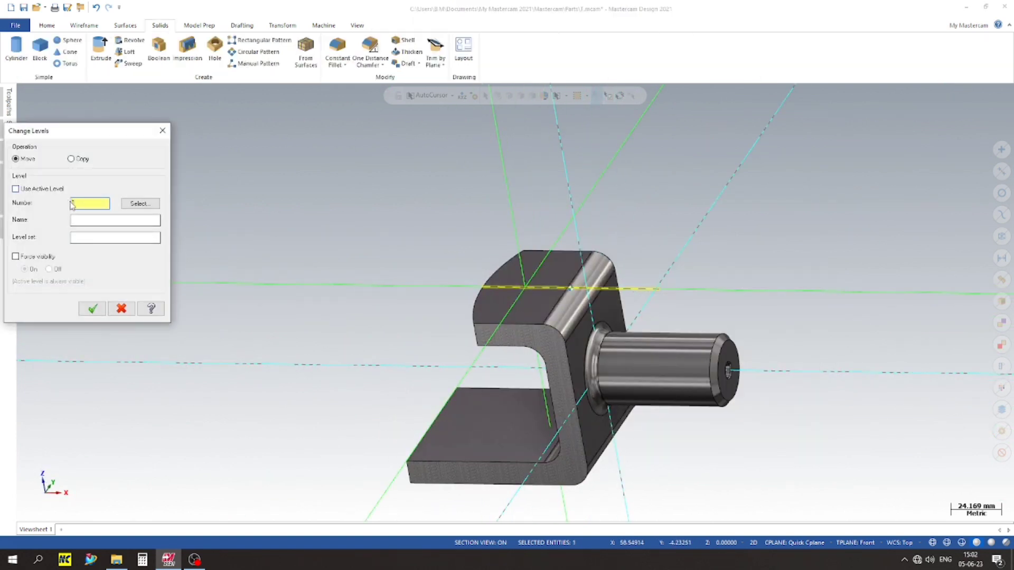
key(Return)
scroll(396, 238, up, 2)
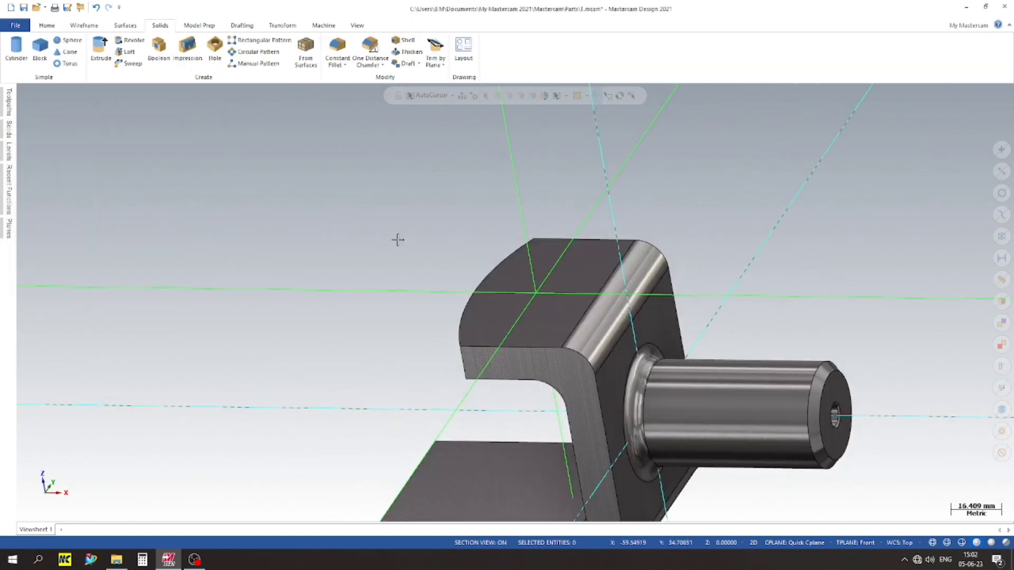
In the Top view, draw a small circle centred on the midpoint of the upper flange's arc edge with Circle Center Point.
right_click(396, 236)
click(414, 290)
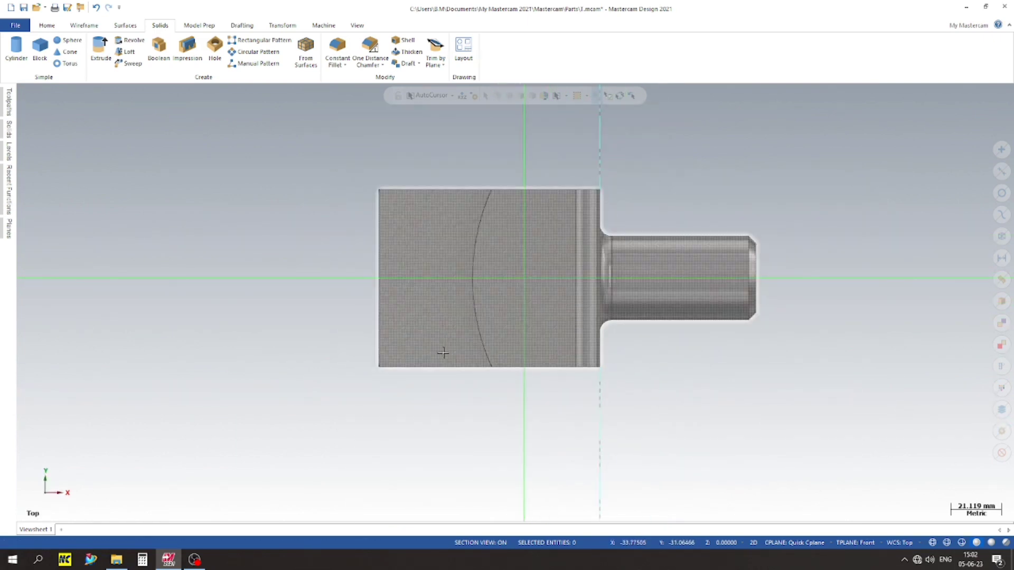
scroll(442, 358, down, 1)
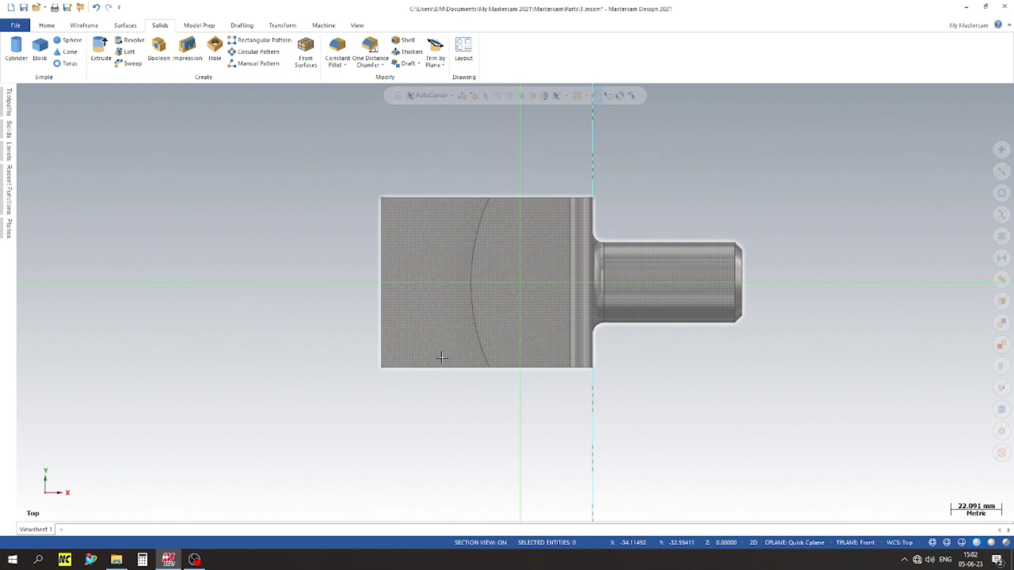
scroll(196, 236, up, 1)
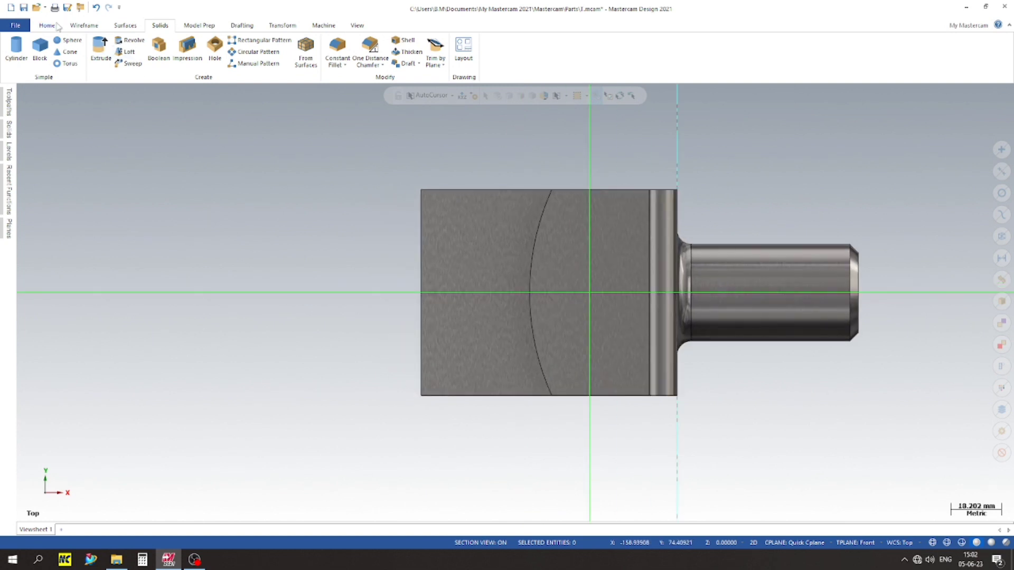
click(85, 26)
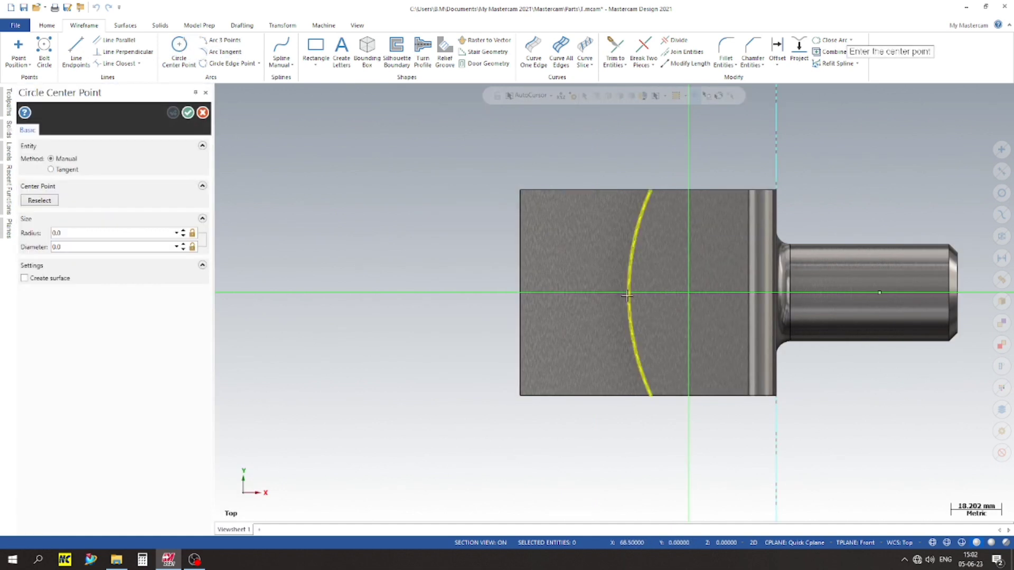
click(631, 292)
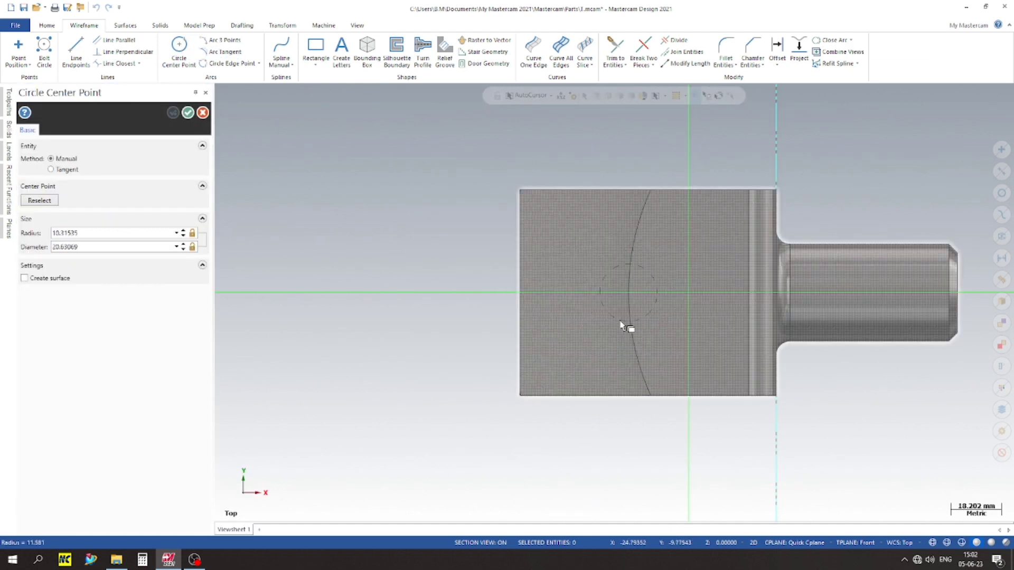
click(89, 246)
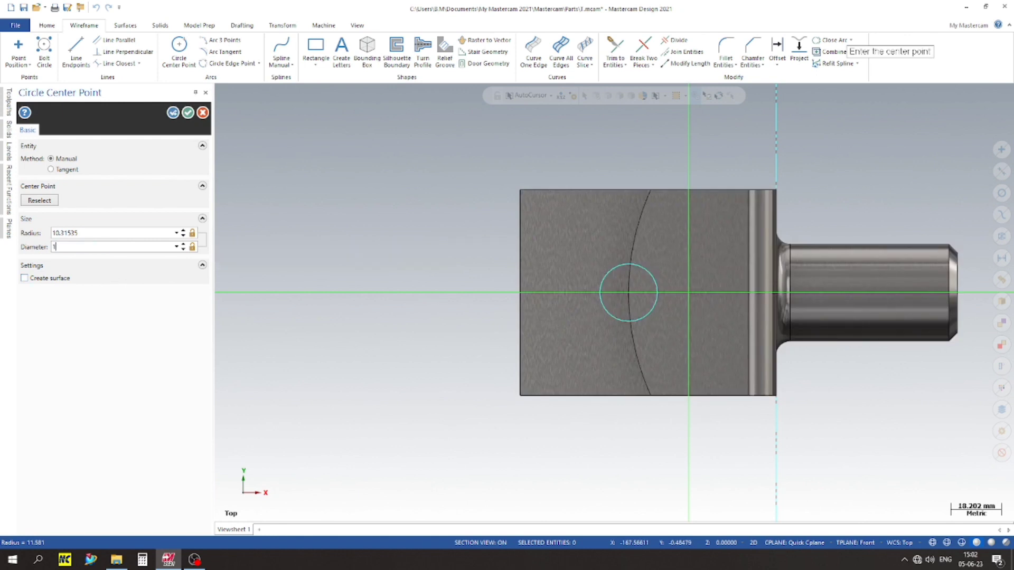
scroll(390, 294, down, 1)
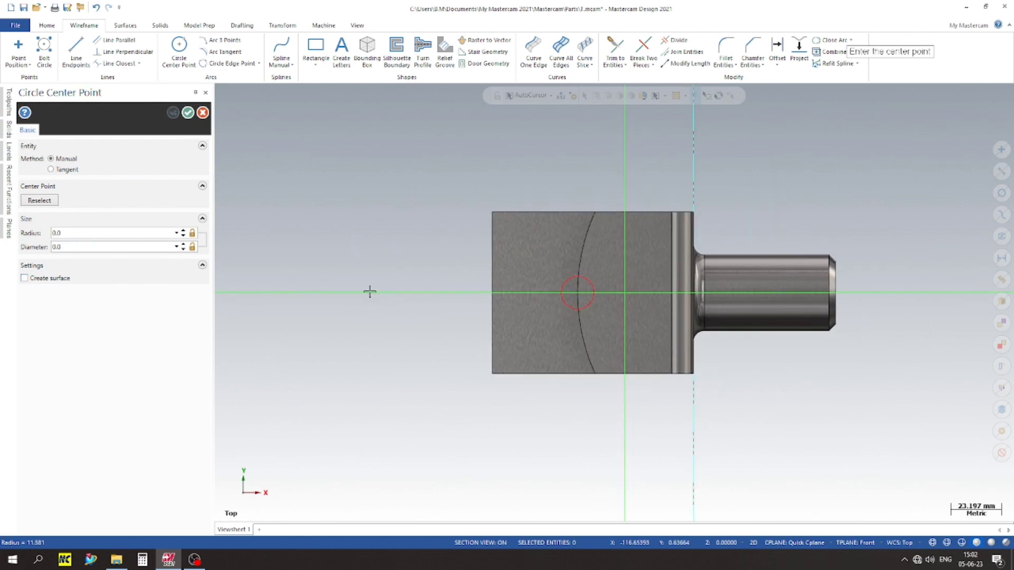
scroll(370, 291, down, 1)
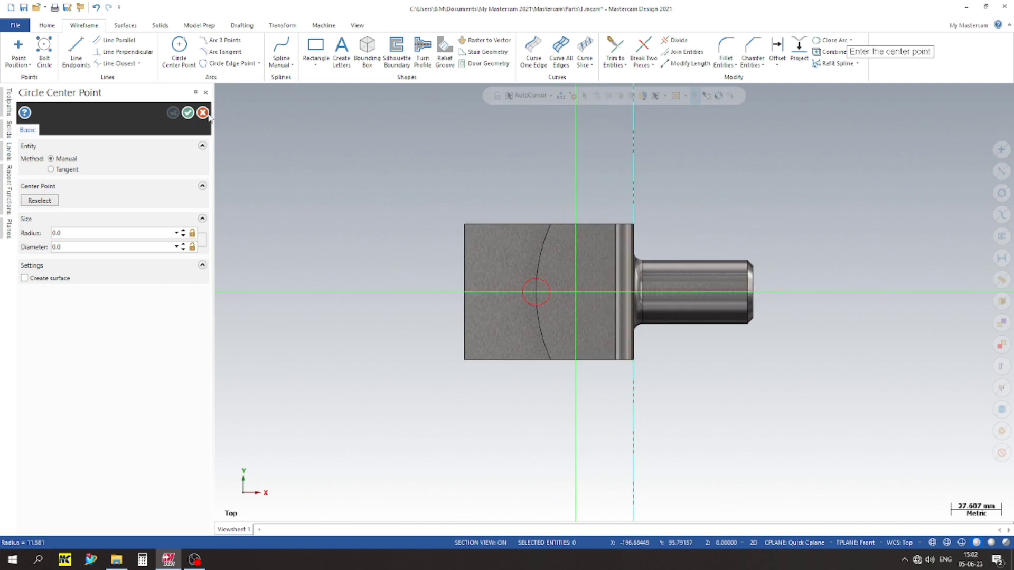
click(184, 114)
Translate the circle 21 mm in X towards the pin using the Move method.
click(423, 288)
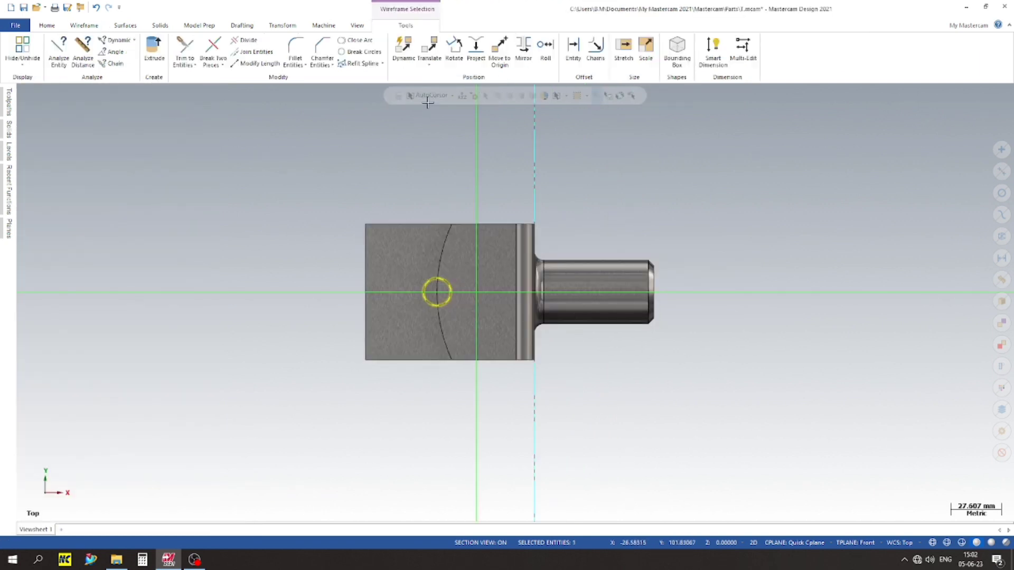
click(431, 50)
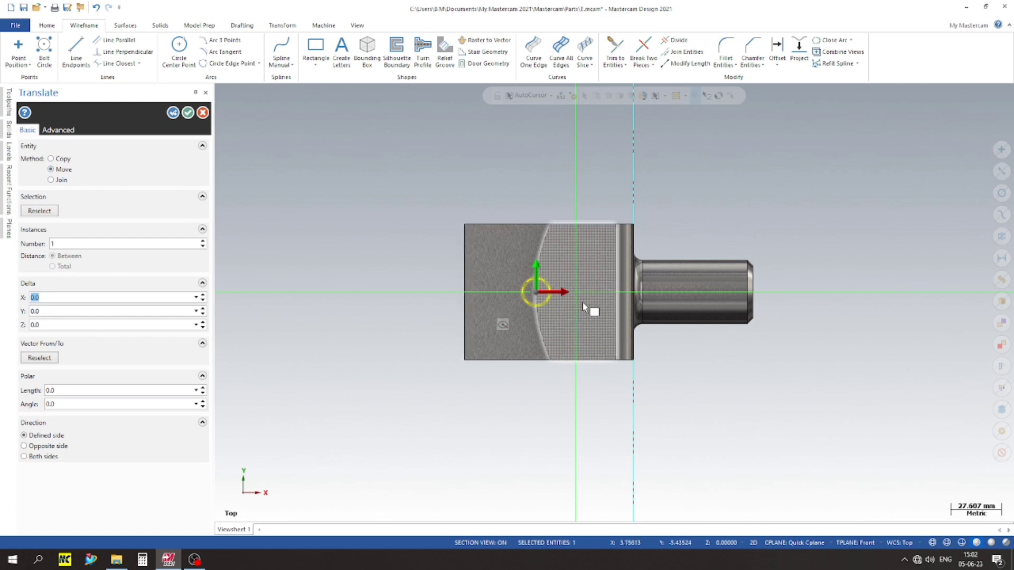
drag(560, 293, 590, 299)
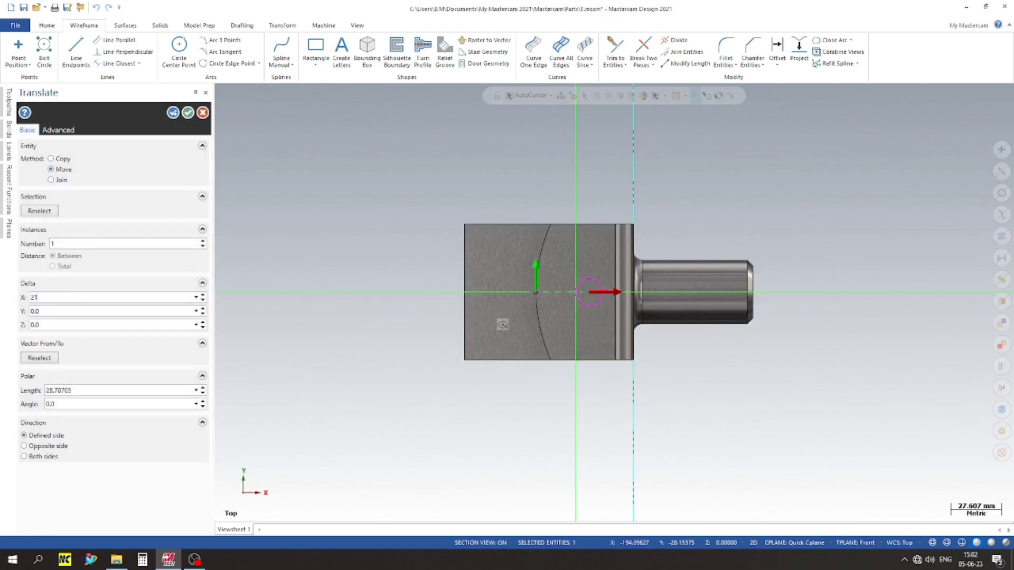
key(Return)
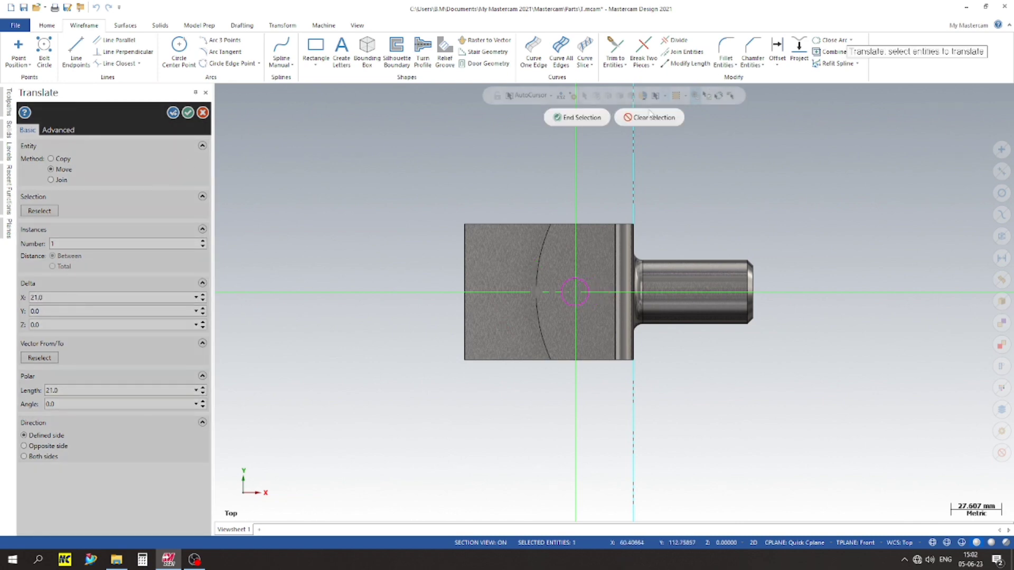
click(578, 117)
Extrude the circle as a 13 mm deep Cut body to make a hole through the upper flange.
right_click(393, 198)
click(401, 212)
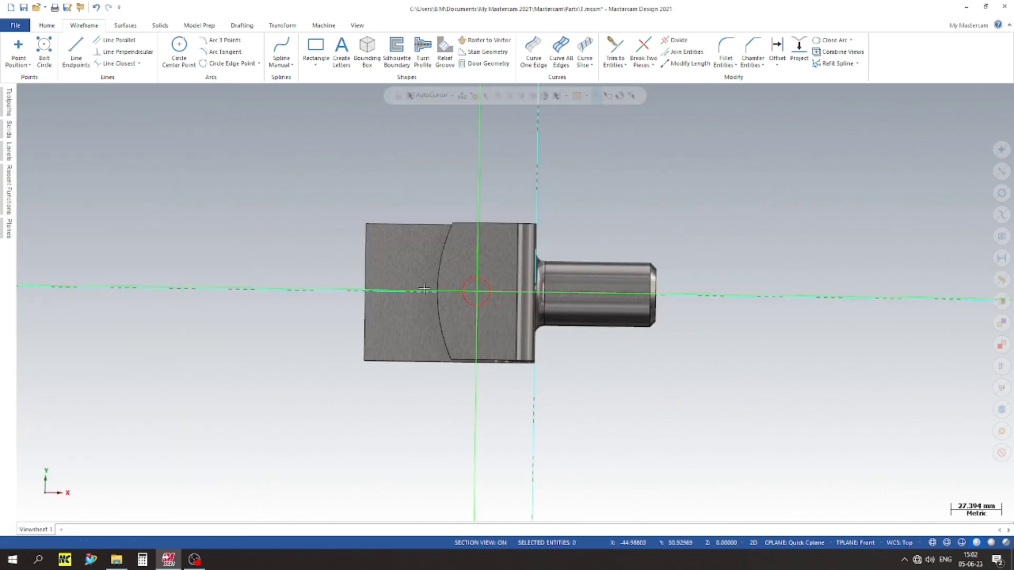
click(160, 26)
click(101, 50)
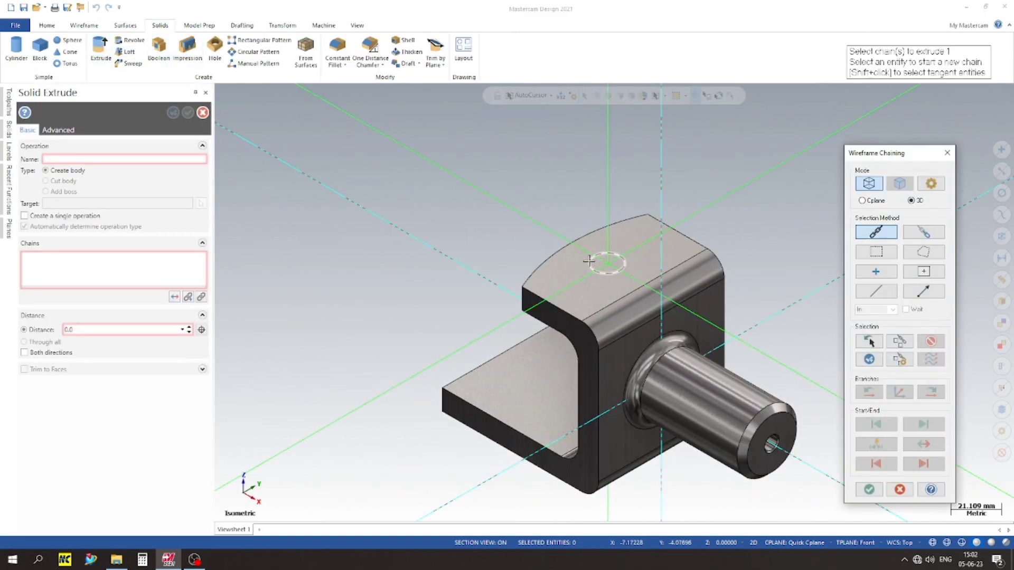
click(589, 260)
click(869, 489)
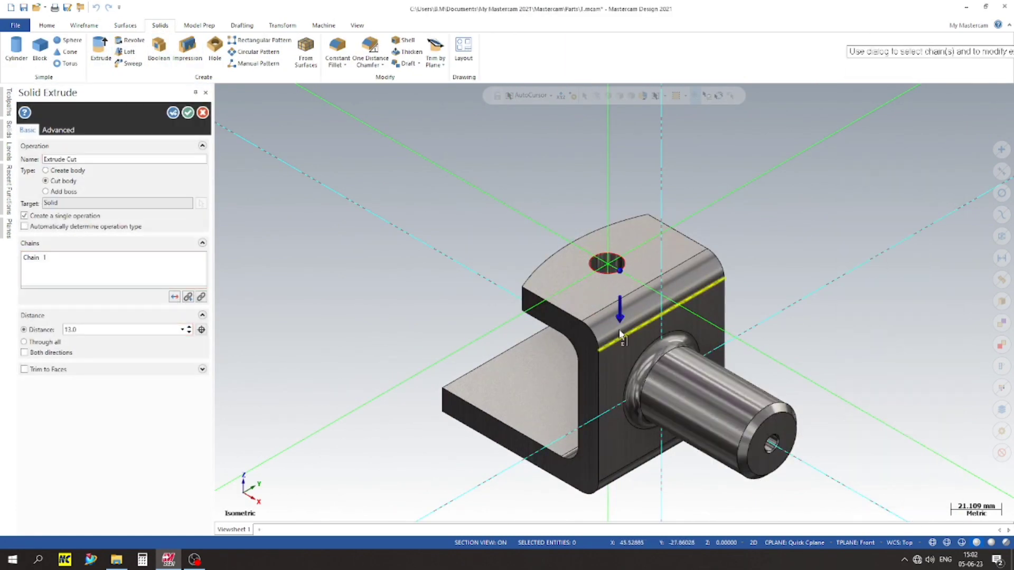
middle_drag(621, 333, 468, 268)
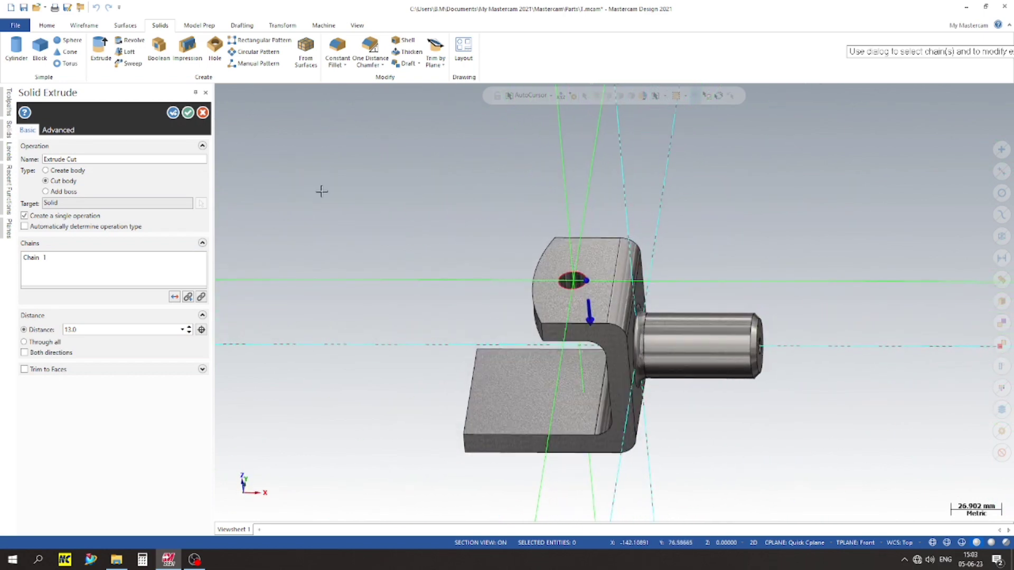
click(188, 112)
scroll(430, 222, up, 2)
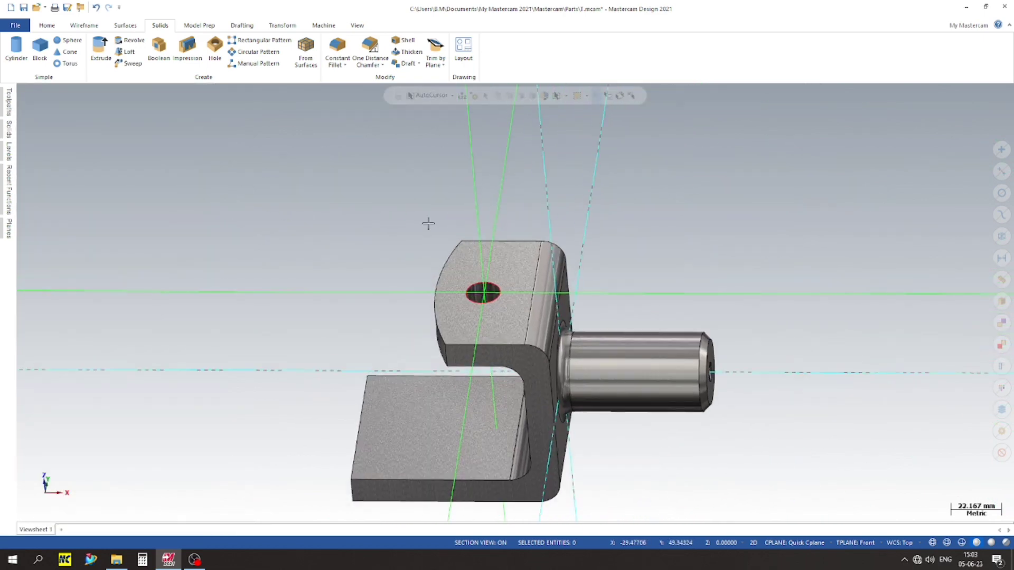
Move the circle at the upper flange's hole off its current level with Change Levels.
scroll(298, 211, down, 3)
scroll(332, 282, up, 1)
click(520, 274)
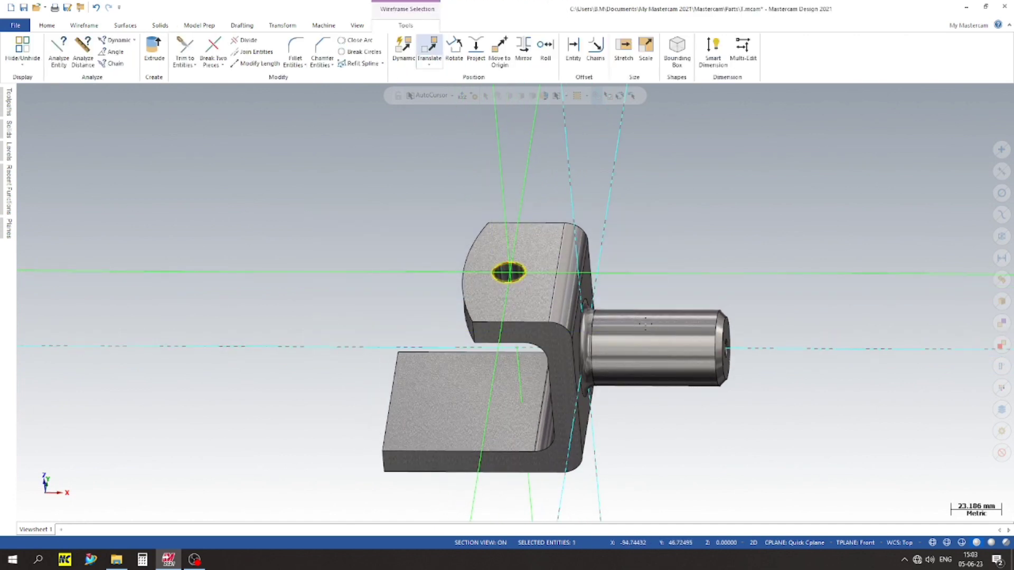
right_click(519, 268)
click(633, 252)
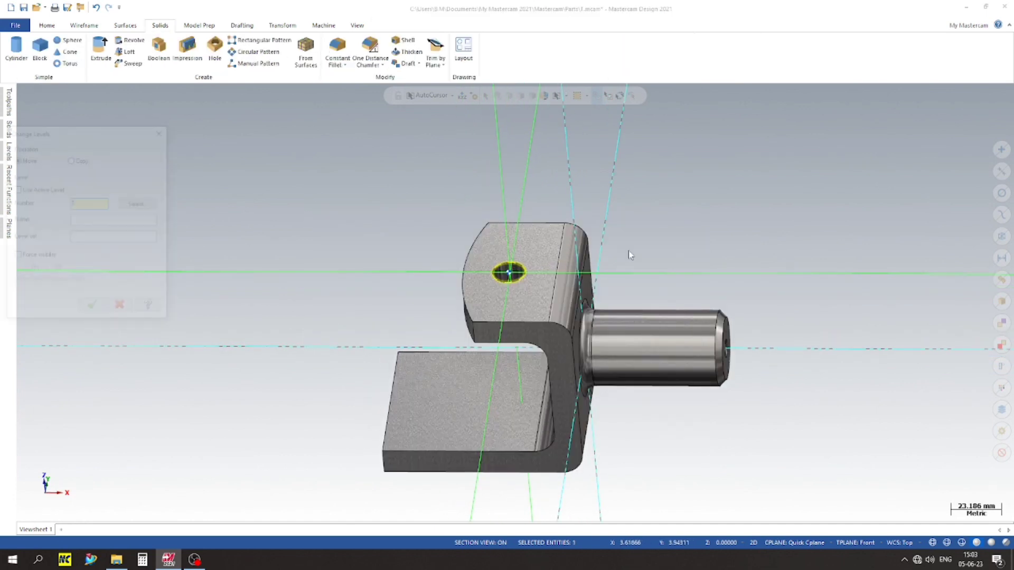
key(Return)
scroll(733, 274, up, 2)
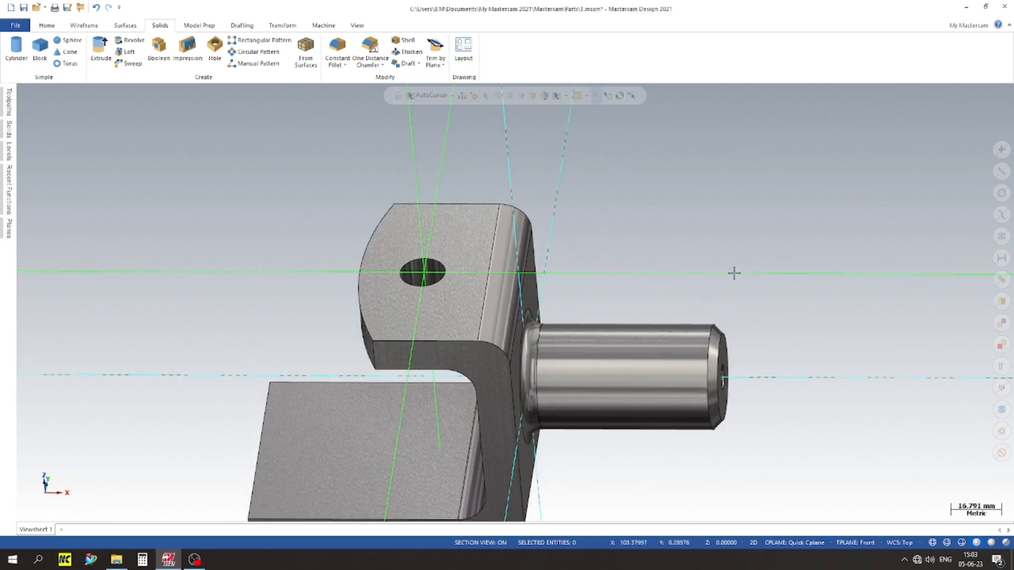
Set a Quick Cplane on the lower flange's top face and switch to the Top view.
scroll(734, 274, down, 4)
right_click(385, 150)
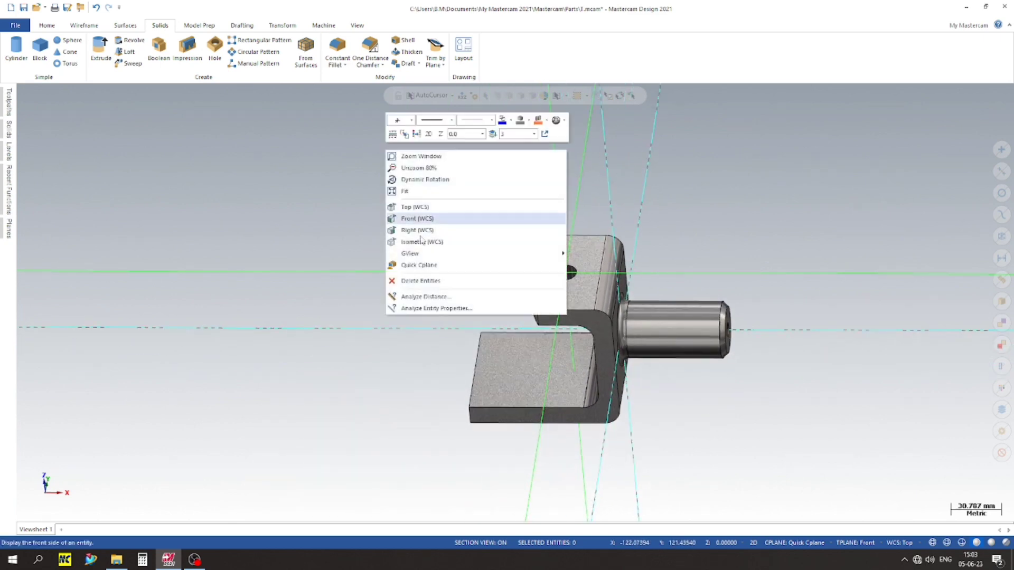
click(418, 264)
click(509, 357)
right_click(346, 227)
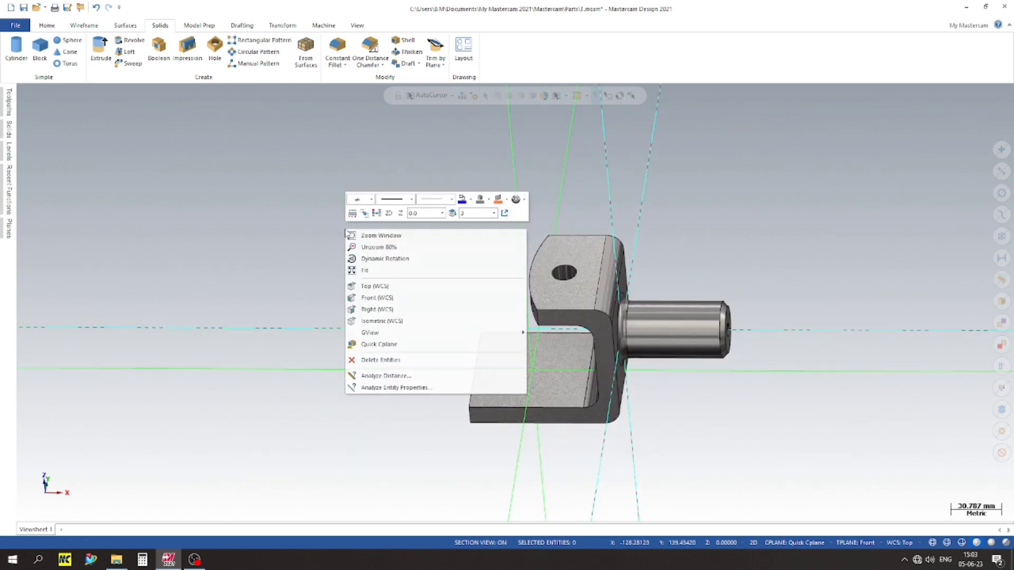
click(352, 294)
scroll(299, 267, up, 2)
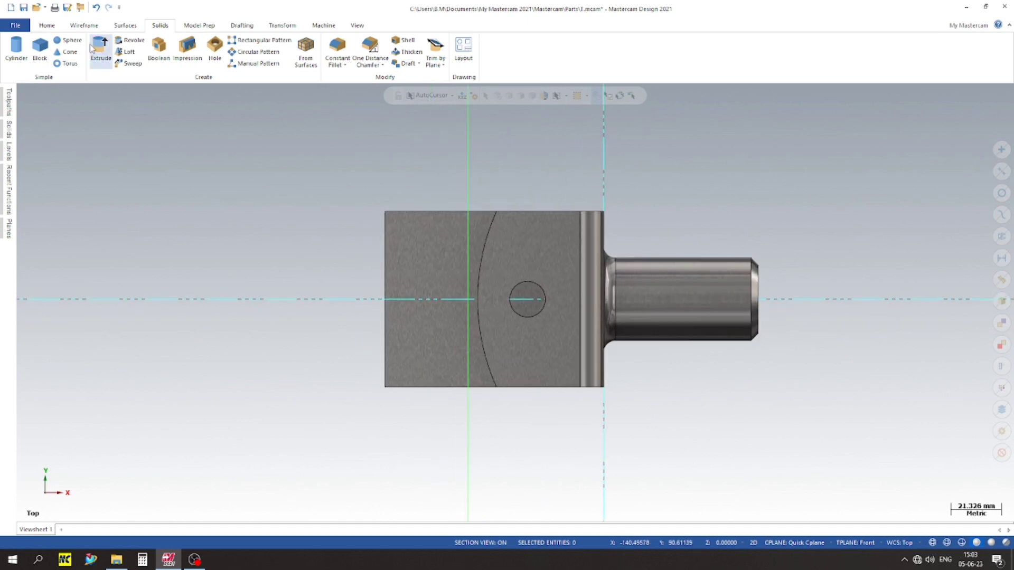
Draw a 15 mm diameter circle centred on the midpoint of the lower flange's free edge with Circle Center Point.
click(84, 26)
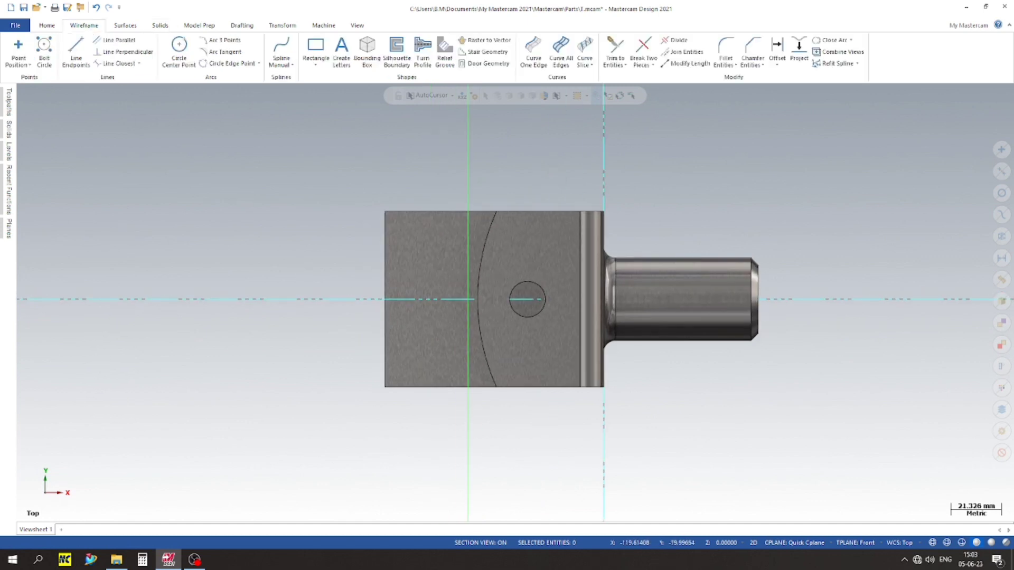
click(179, 49)
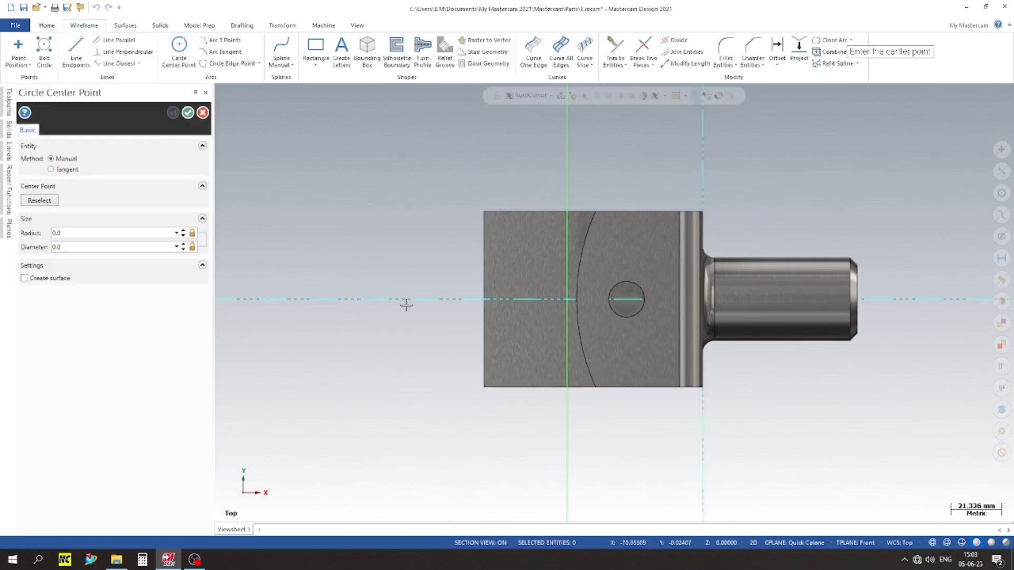
click(485, 300)
click(493, 323)
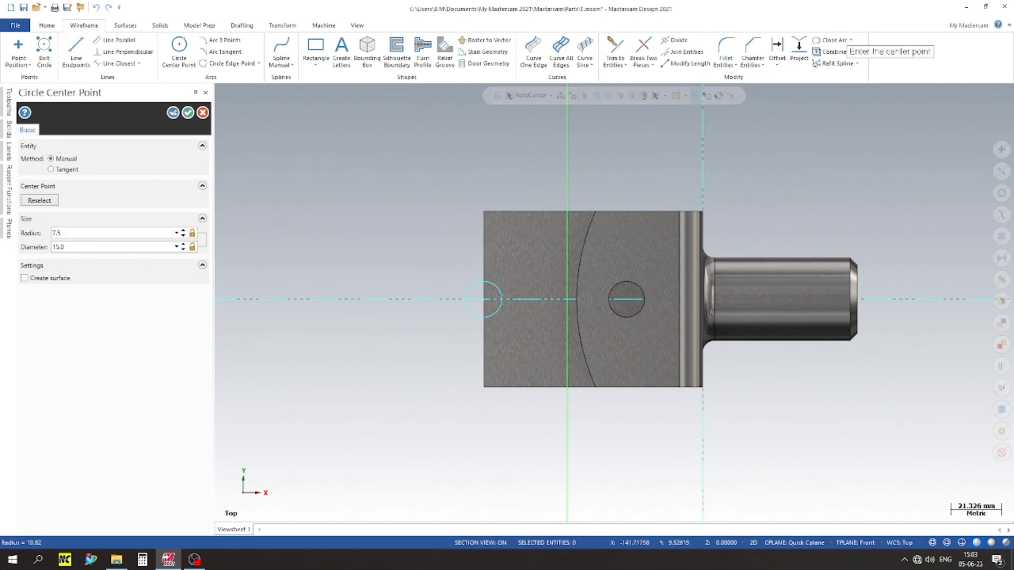
scroll(419, 273, up, 1)
scroll(369, 264, down, 1)
click(187, 114)
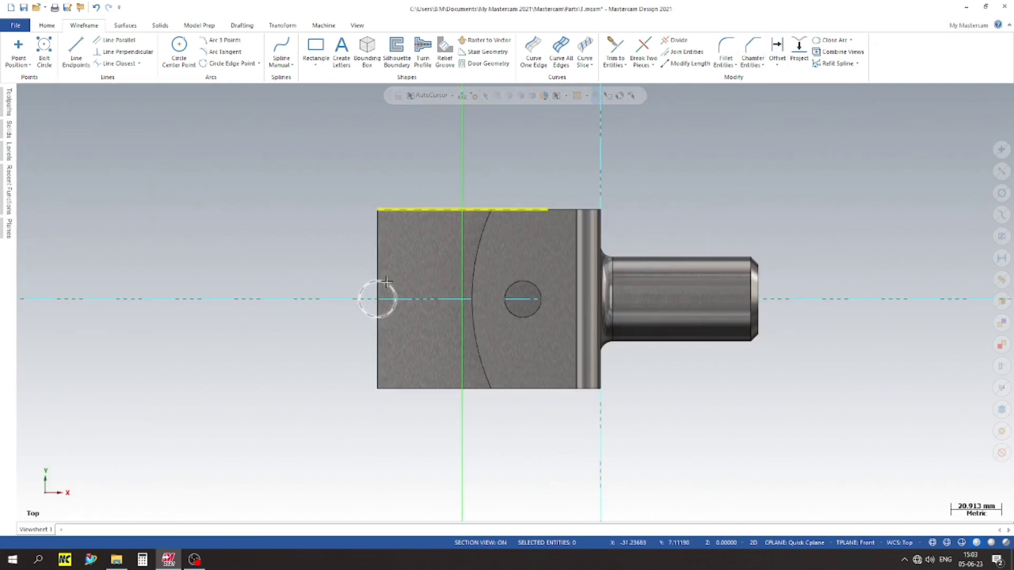
Translate the circle about 15 mm in X onto the lower flange using the Move method.
click(390, 287)
click(441, 51)
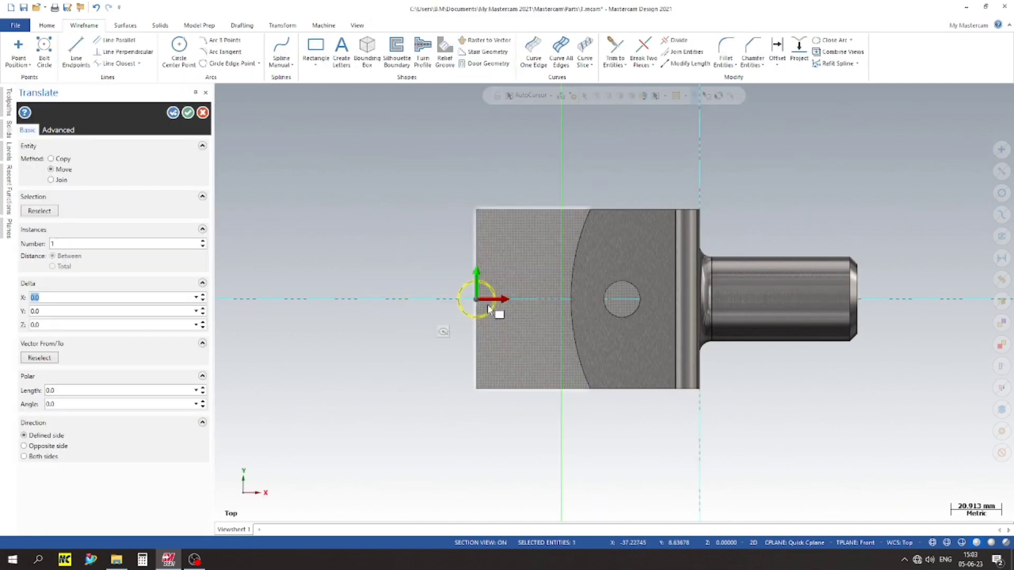
drag(490, 298, 526, 299)
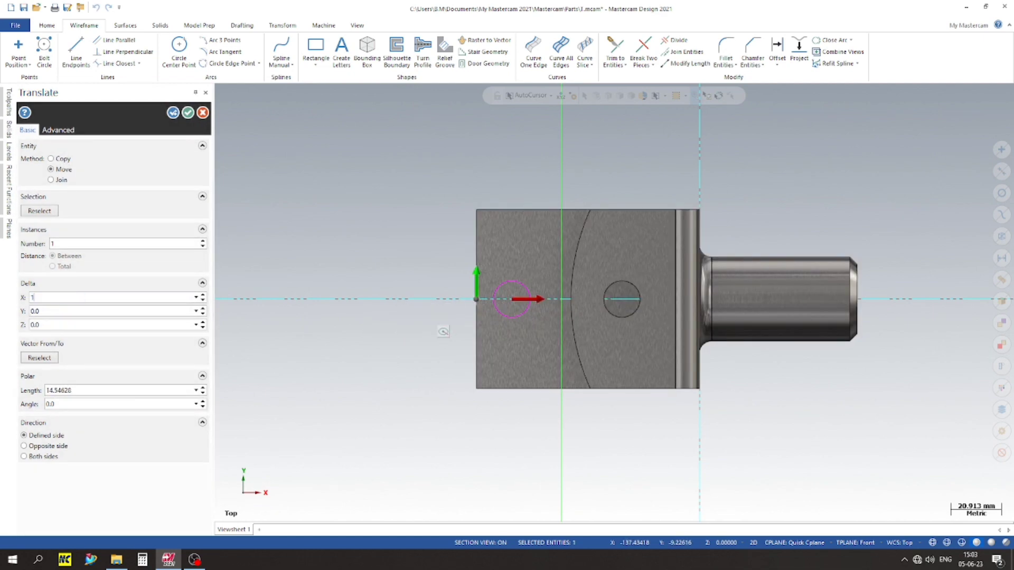
key(Return)
key(Escape)
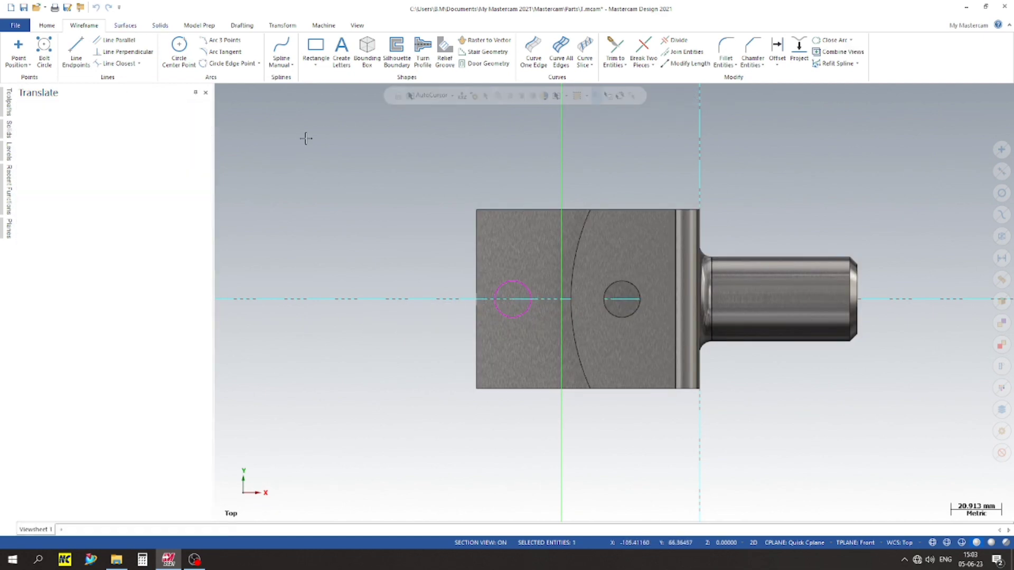
In the Isometric view, extrude the circle as a 13 mm deep Cut body to make a hole through the lower flange.
right_click(222, 182)
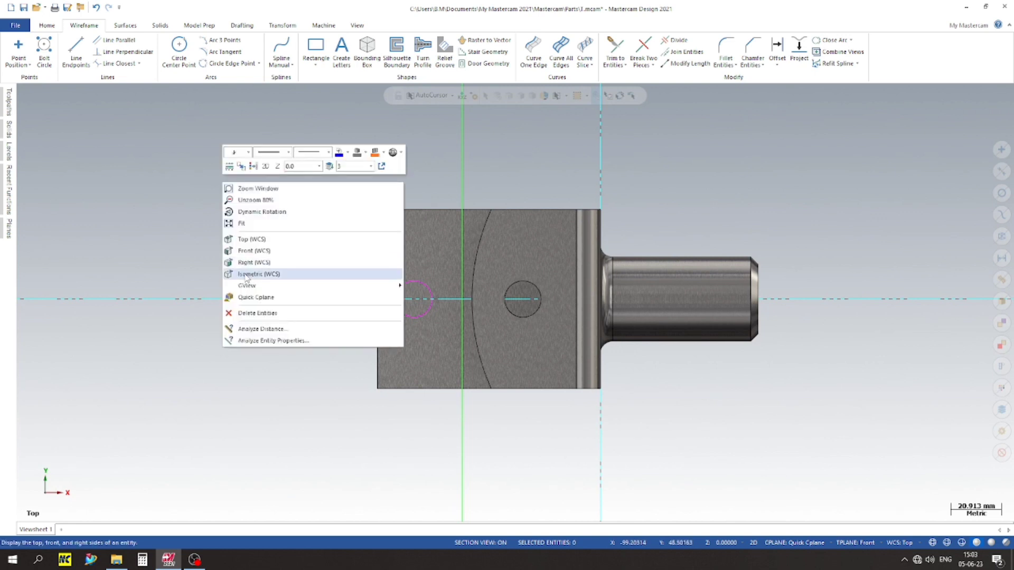
click(245, 274)
click(157, 27)
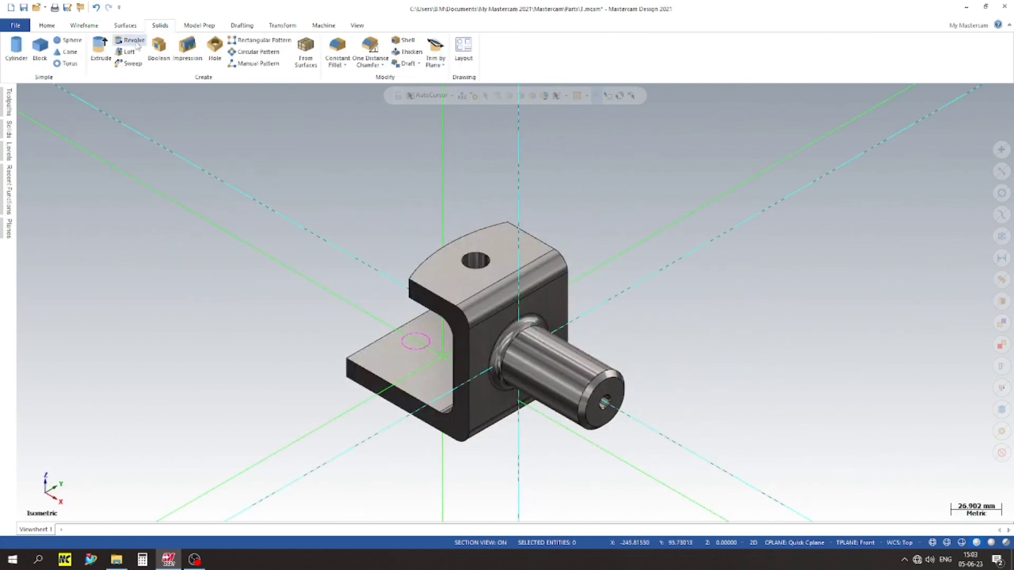
click(100, 50)
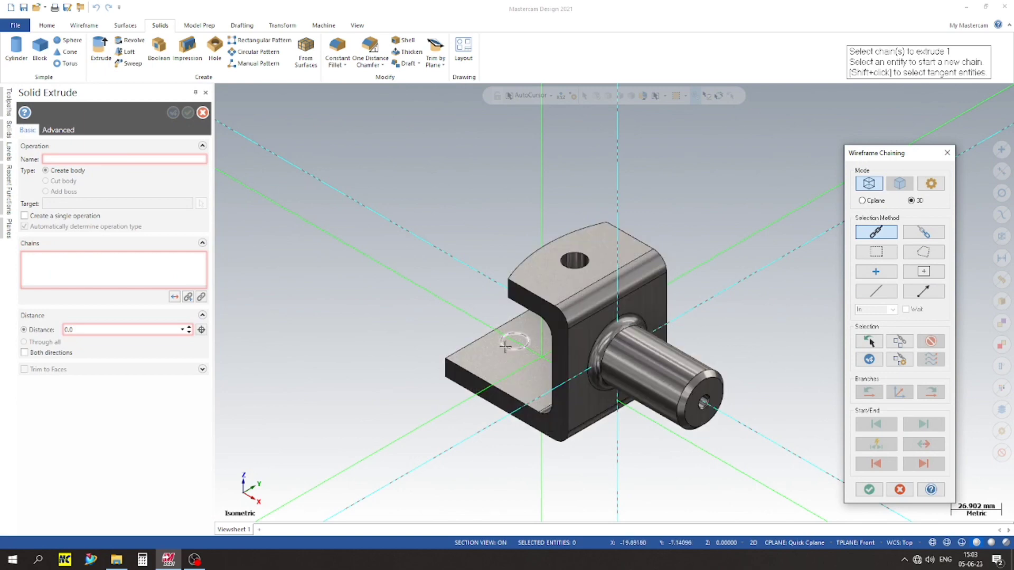
click(505, 346)
click(868, 489)
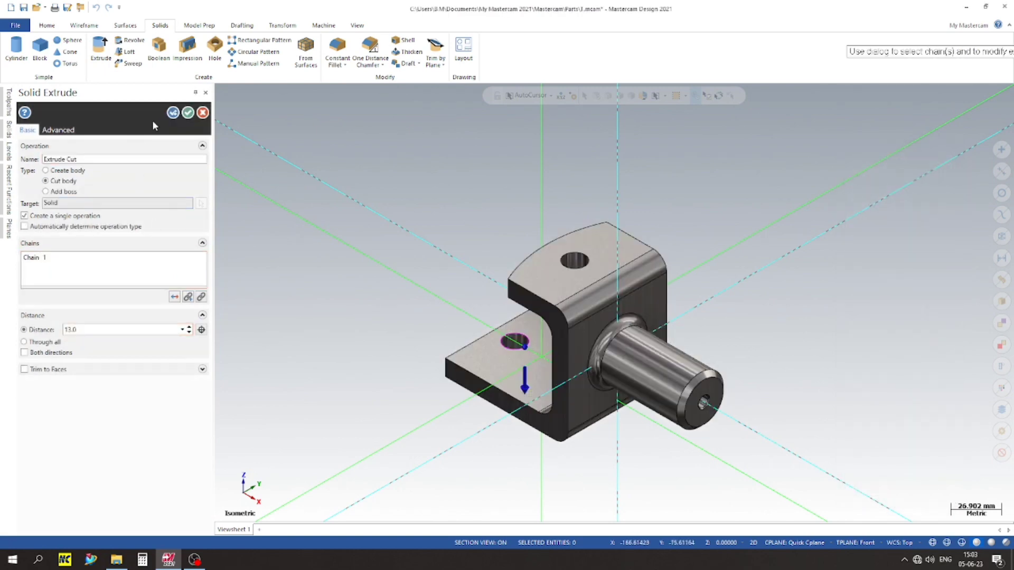
click(188, 113)
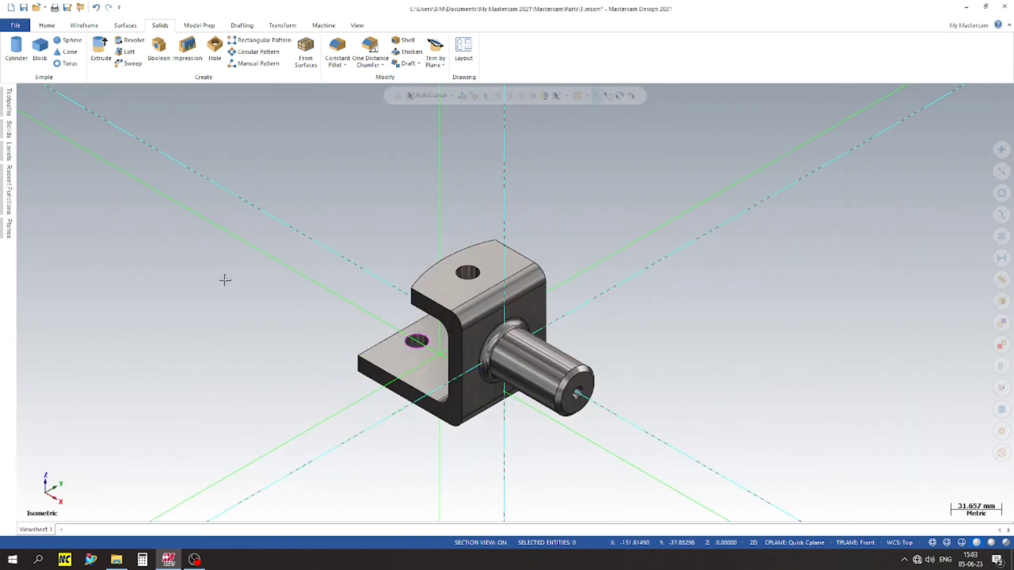
Move the circle at the lower flange's hole to another level and hide the coordinate axes.
drag(274, 272, 423, 393)
right_click(416, 344)
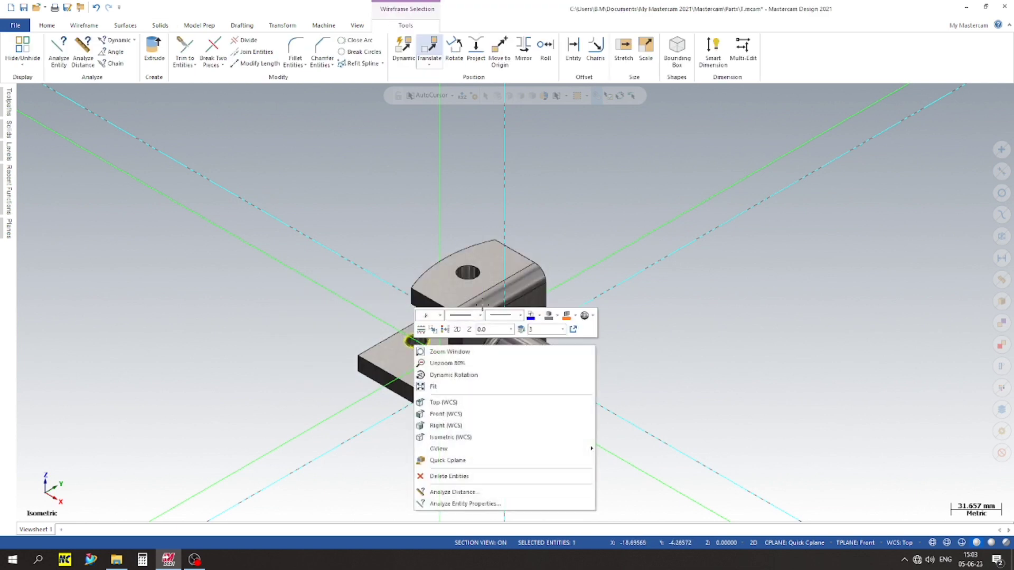
click(520, 329)
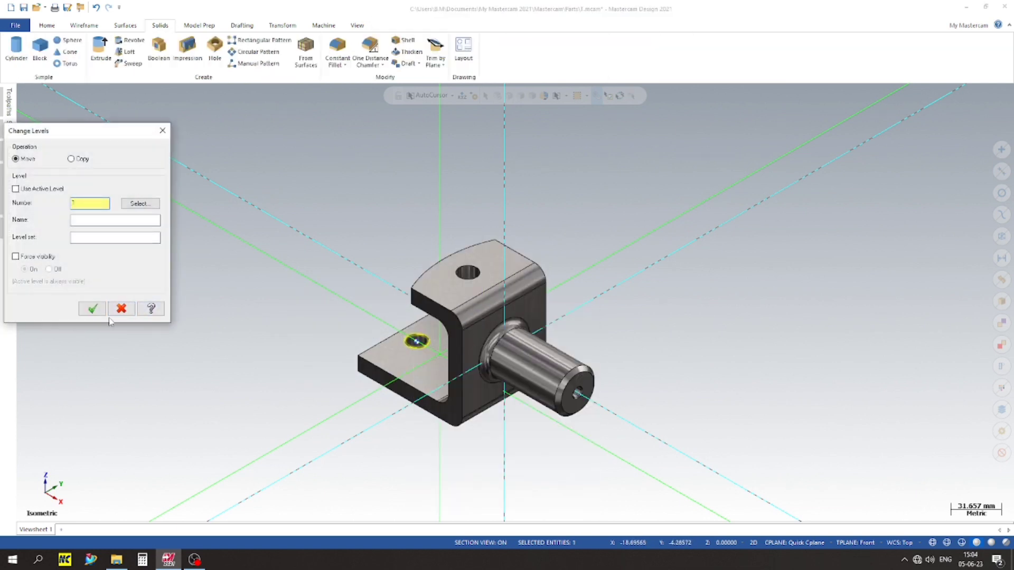
click(93, 309)
key(F9)
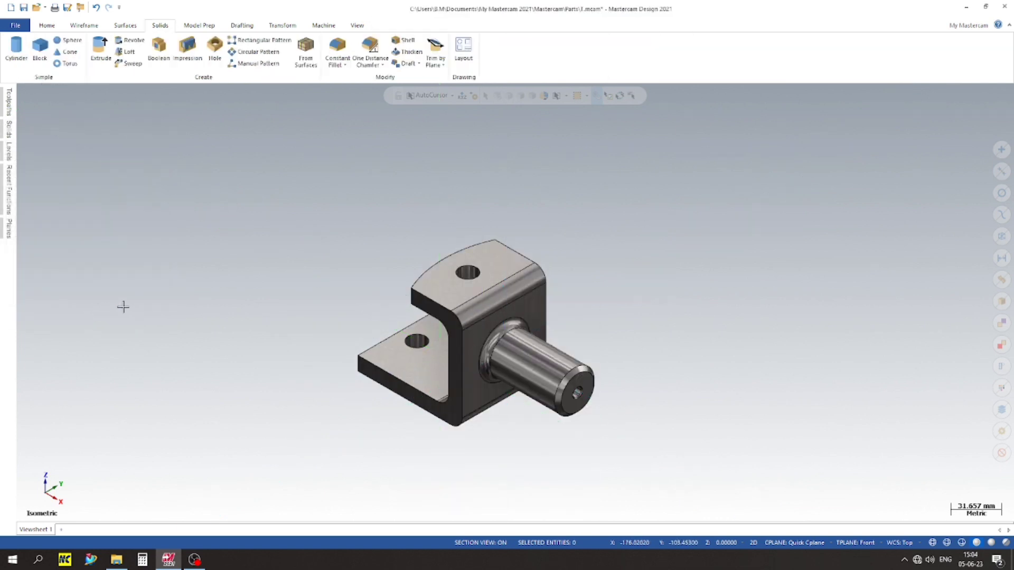
Change the bracket solid's colour to orange from the default colours.
scroll(301, 308, up, 4)
scroll(394, 152, down, 5)
click(479, 273)
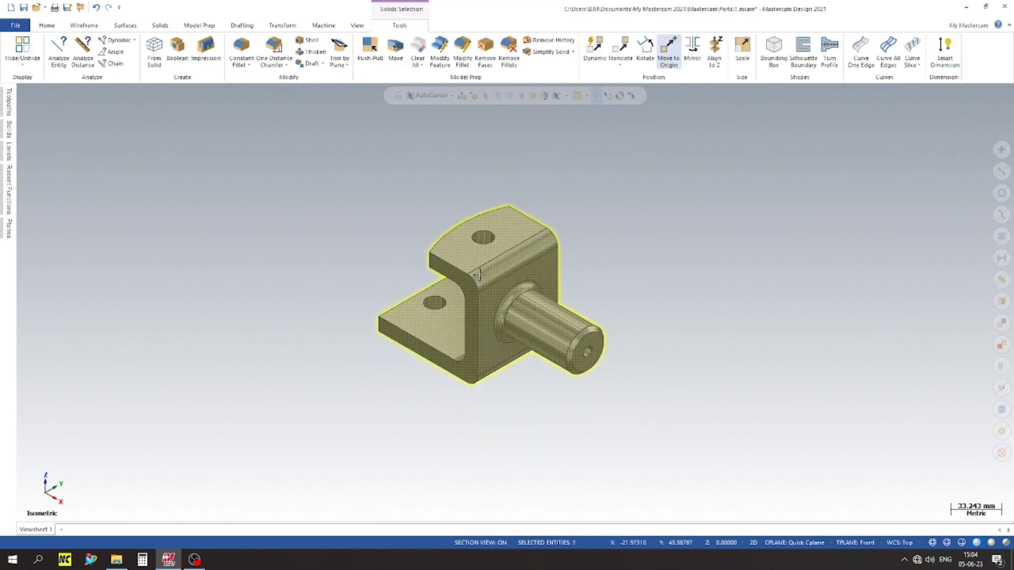
right_click(479, 274)
click(623, 246)
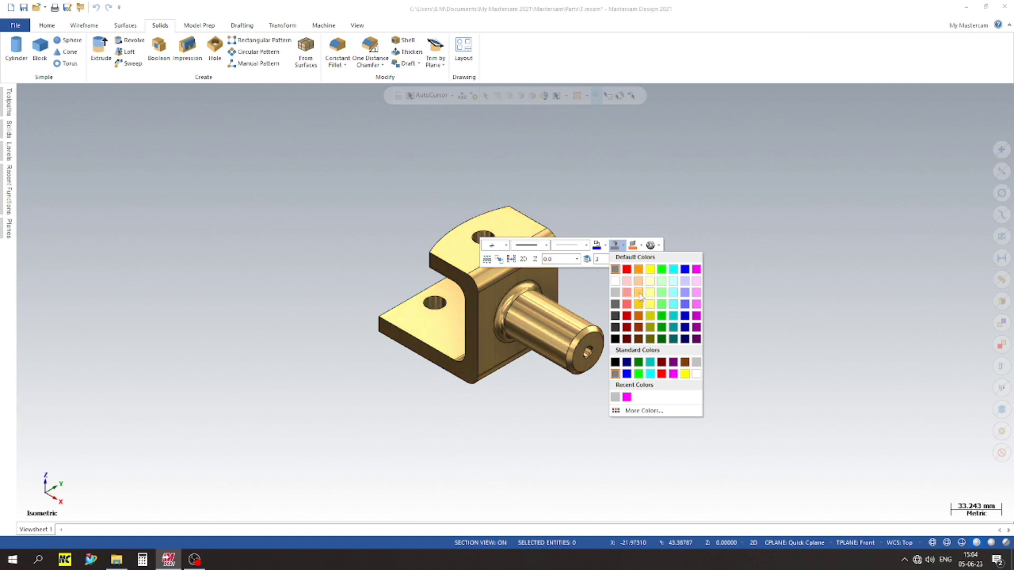
click(639, 270)
right_click(694, 229)
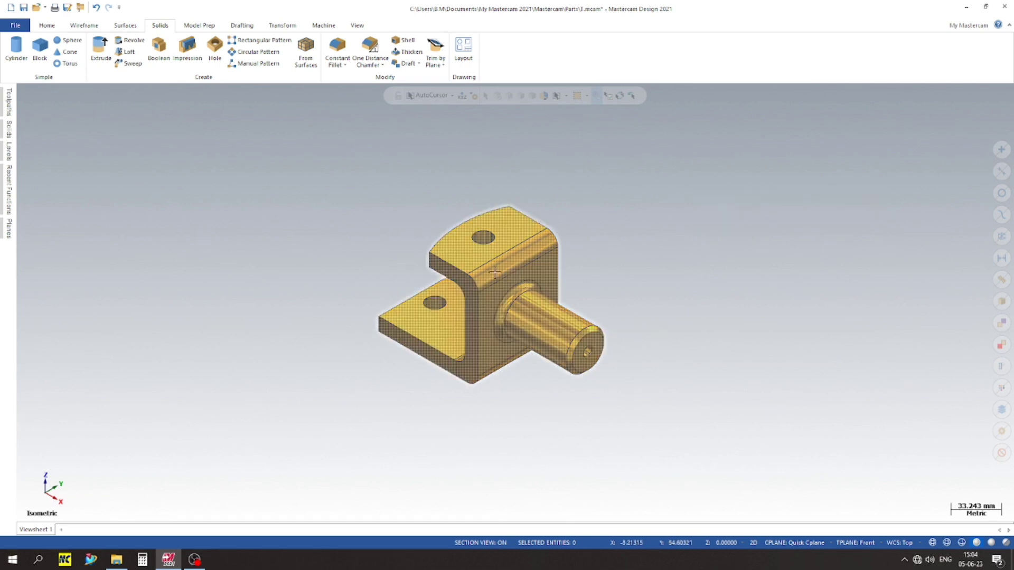
click(455, 257)
click(455, 257)
click(455, 257)
click(455, 257)
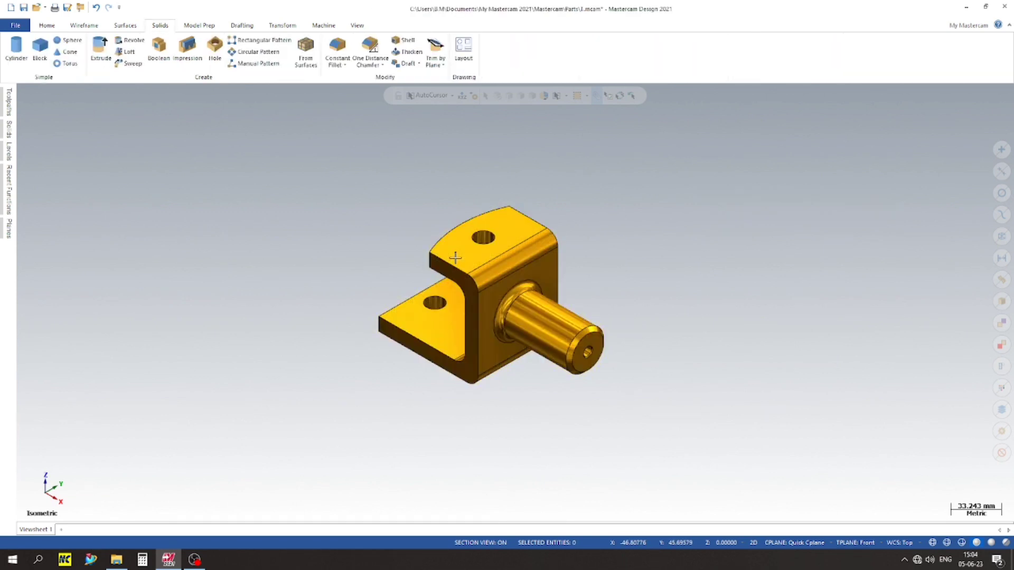
Examine the finished bracket from all sides, including the flanges, both holes and the pin.
scroll(799, 324, up, 4)
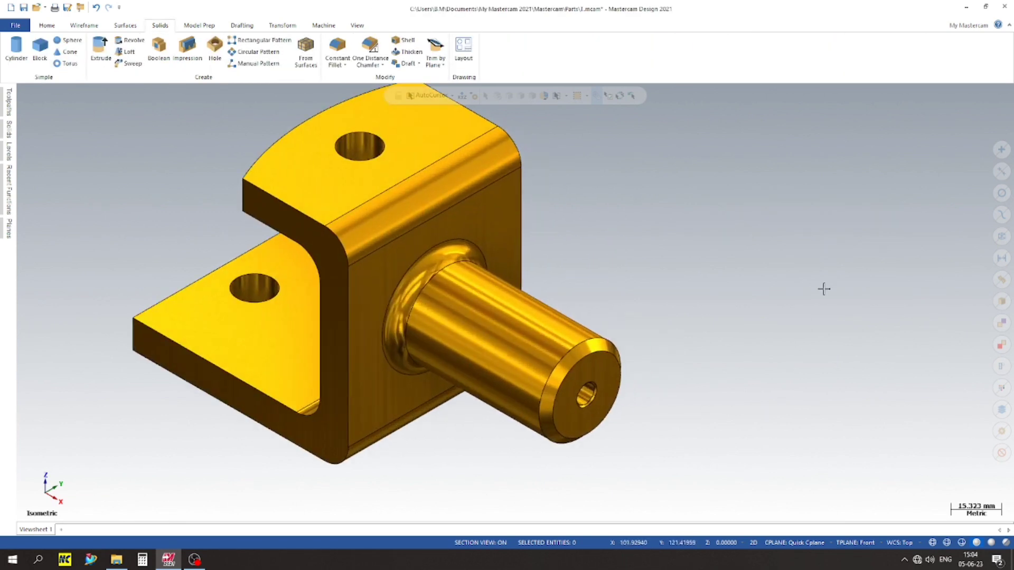
scroll(520, 366, down, 2)
middle_drag(521, 366, 381, 402)
scroll(460, 435, down, 3)
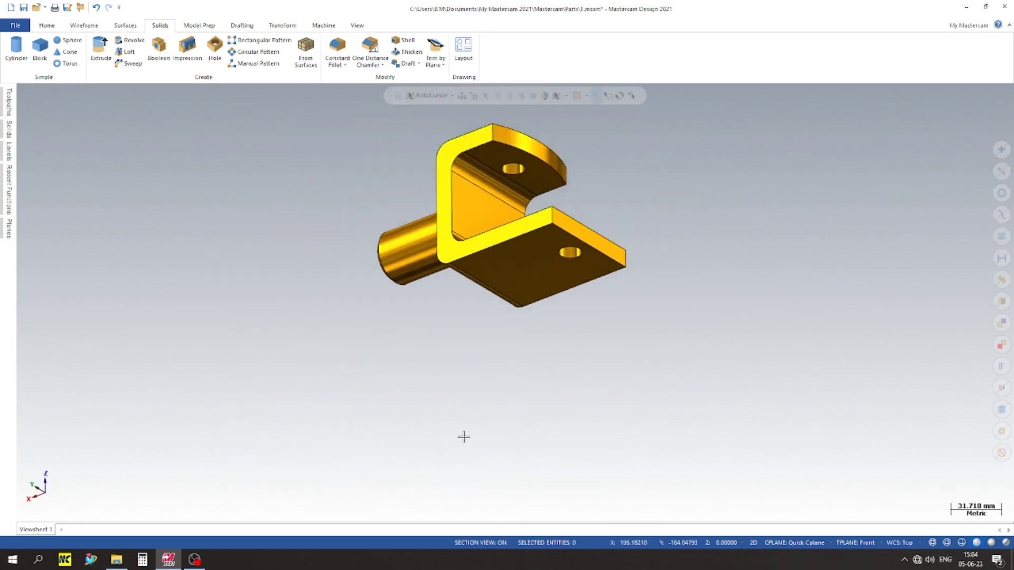
middle_drag(464, 436, 569, 237)
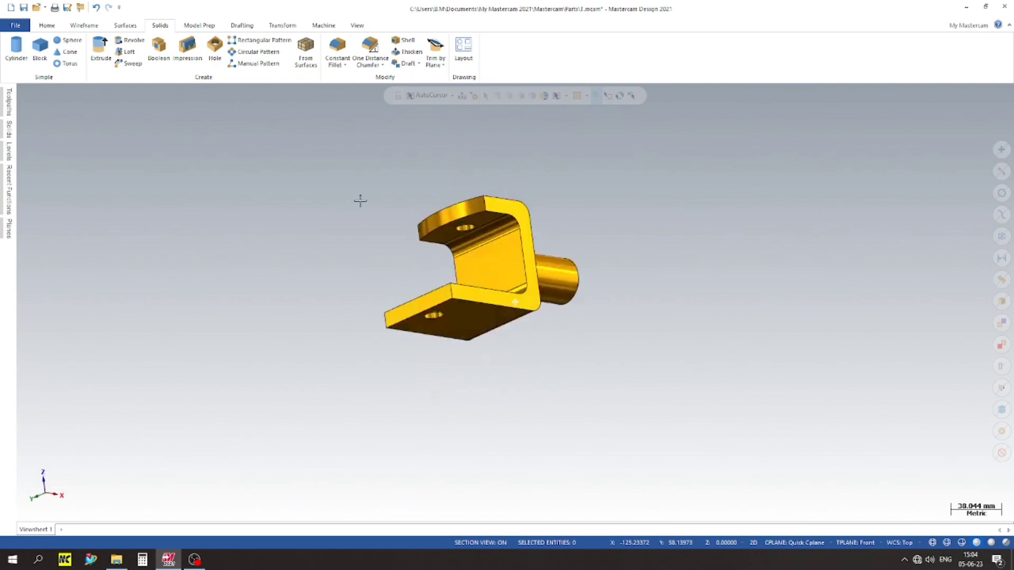
middle_drag(360, 201, 204, 246)
click(350, 296)
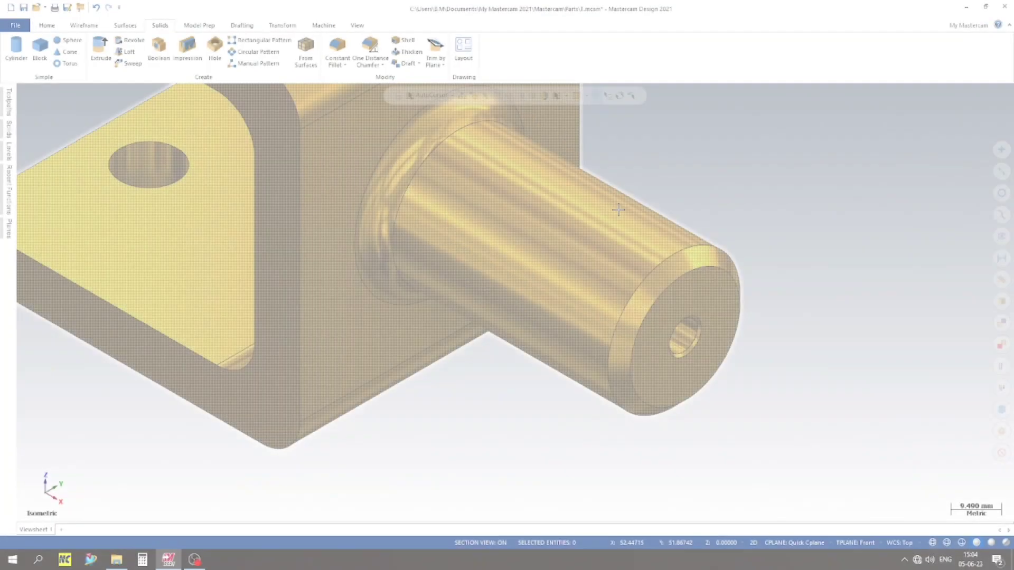
scroll(621, 210, up, 2)
scroll(647, 308, down, 3)
middle_drag(747, 385, 858, 357)
middle_drag(712, 342, 511, 400)
scroll(320, 239, down, 3)
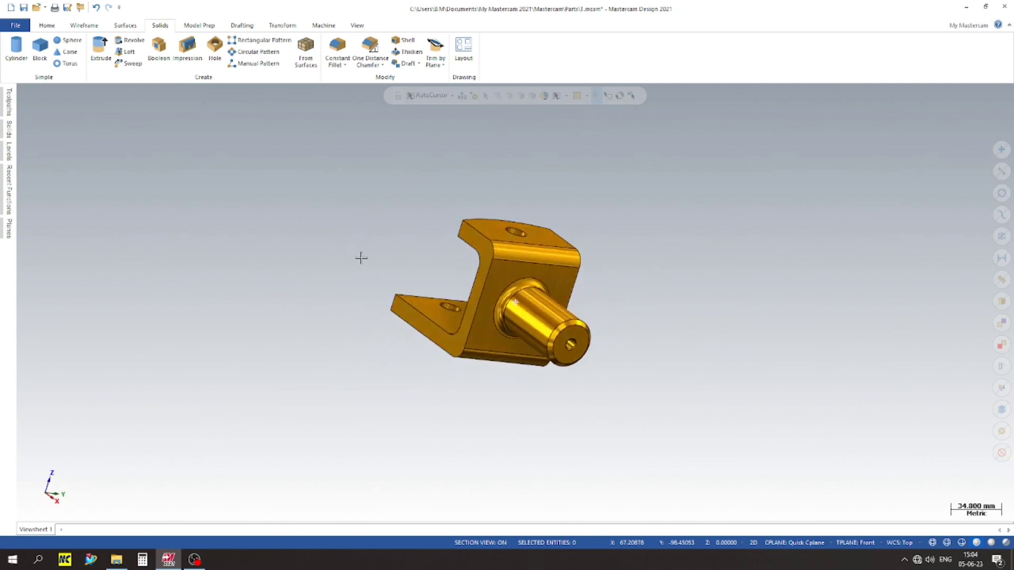